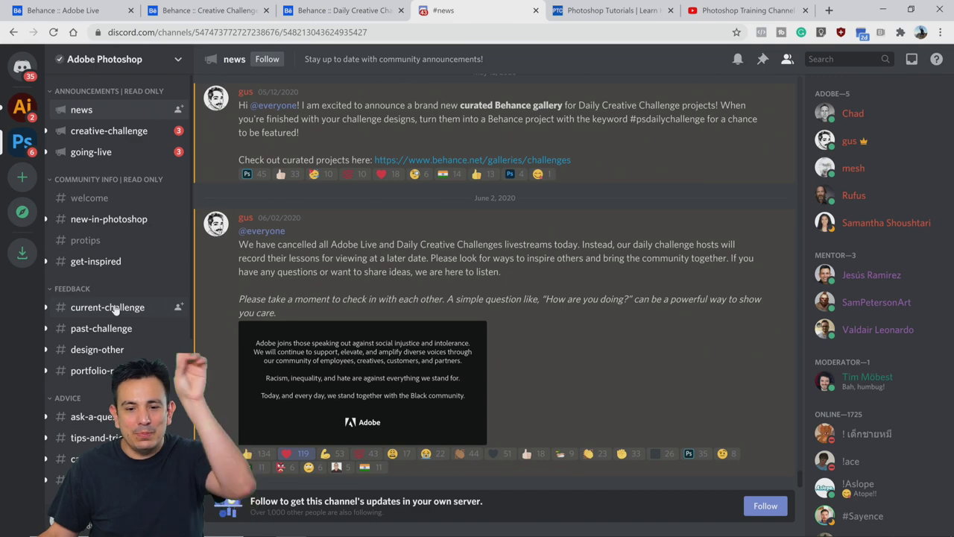
Open the current-challenge channel on the Adobe Photoshop Discord server and look through the participants' submissions.
left_click(115, 310)
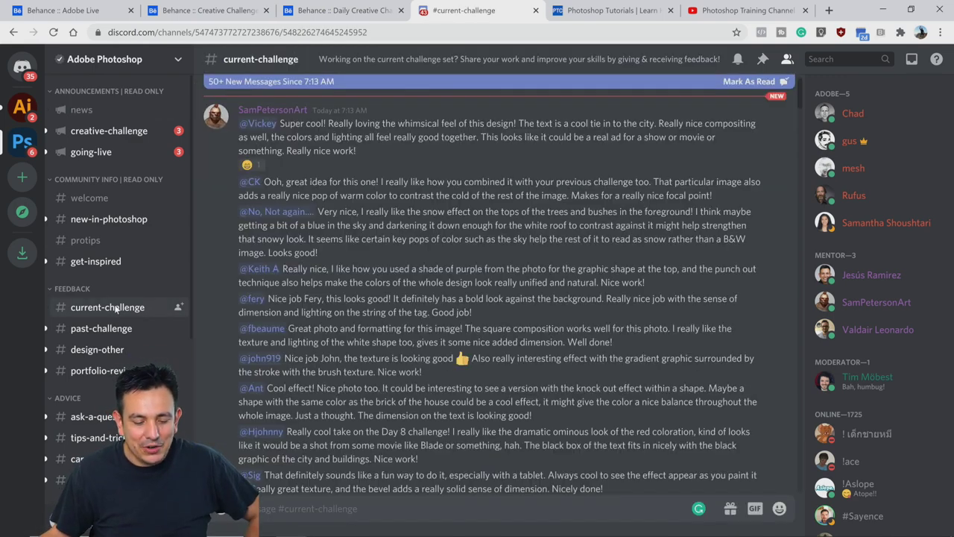
scroll(491, 336, "down", 3)
scroll(491, 336, "down", 10)
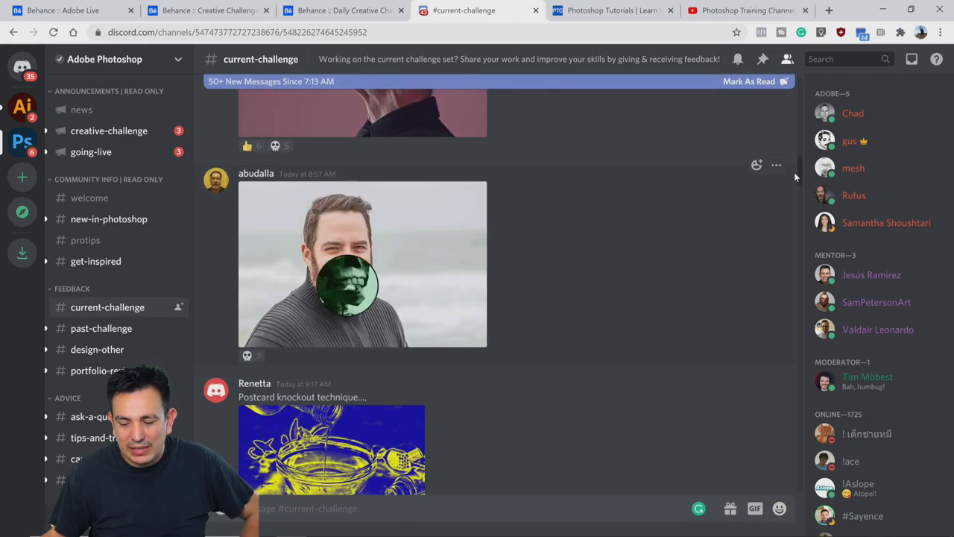
scroll(800, 173, "up", 2)
mouse_move(806, 214)
left_mouse_down()
mouse_move(805, 227)
mouse_move(802, 219)
left_mouse_up()
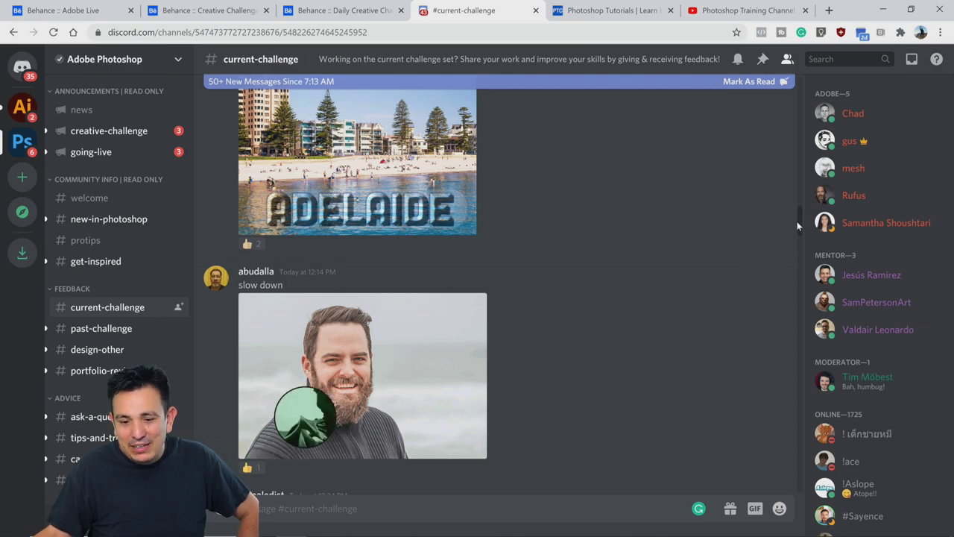
left_click_drag(799, 222, 829, 464)
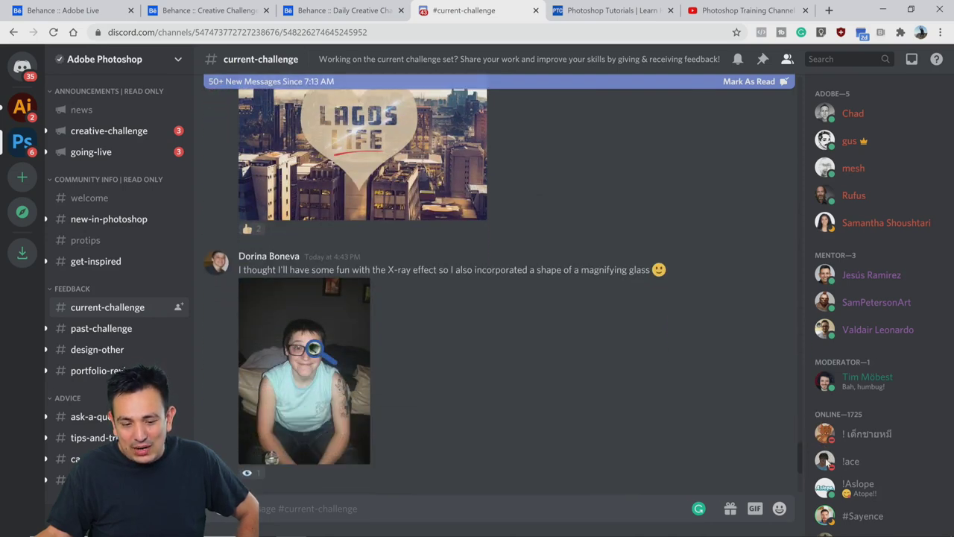
Review Behance's Photoshop Daily Creative Challenge page down to the July 29–31 challenges, with a brief look at the Creative Challenges gallery.
left_click(351, 11)
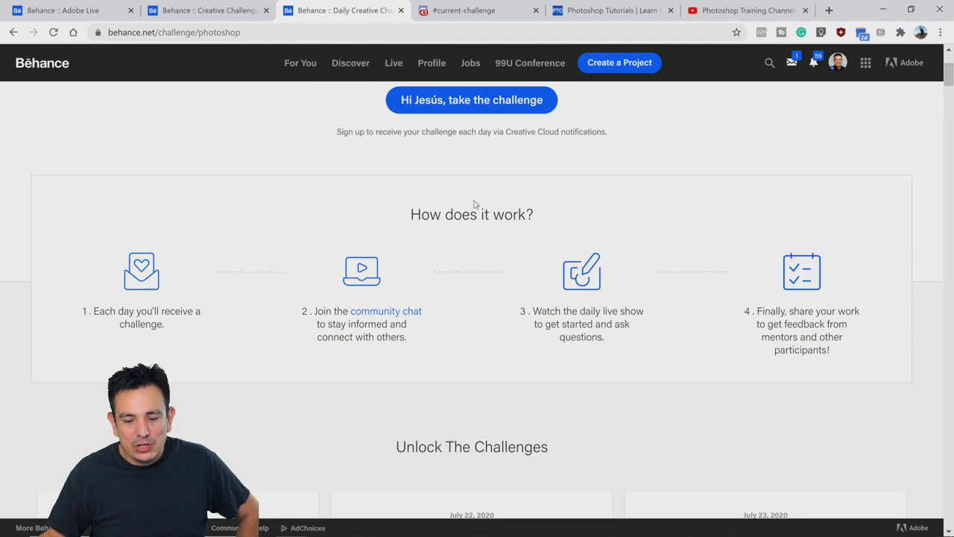
scroll(474, 205, "up", 3)
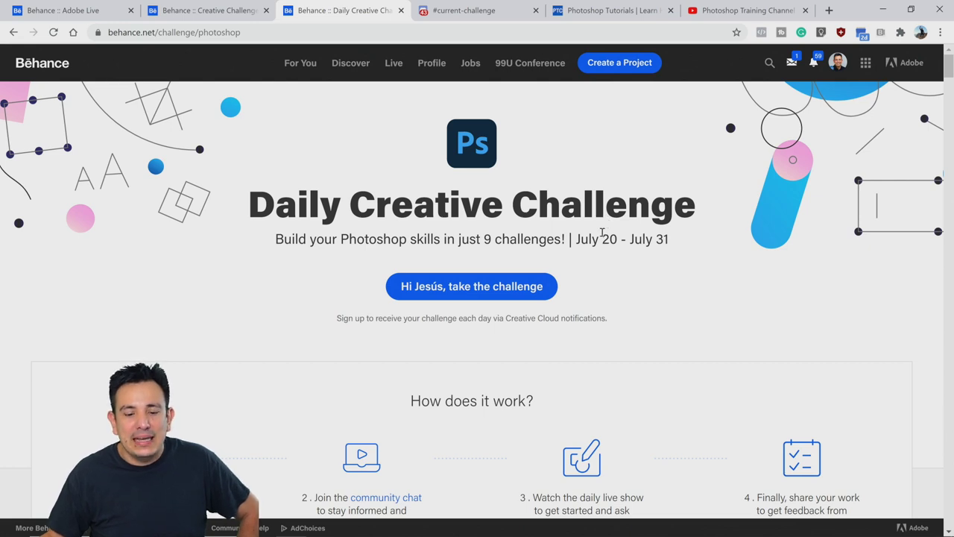
left_click(239, 14)
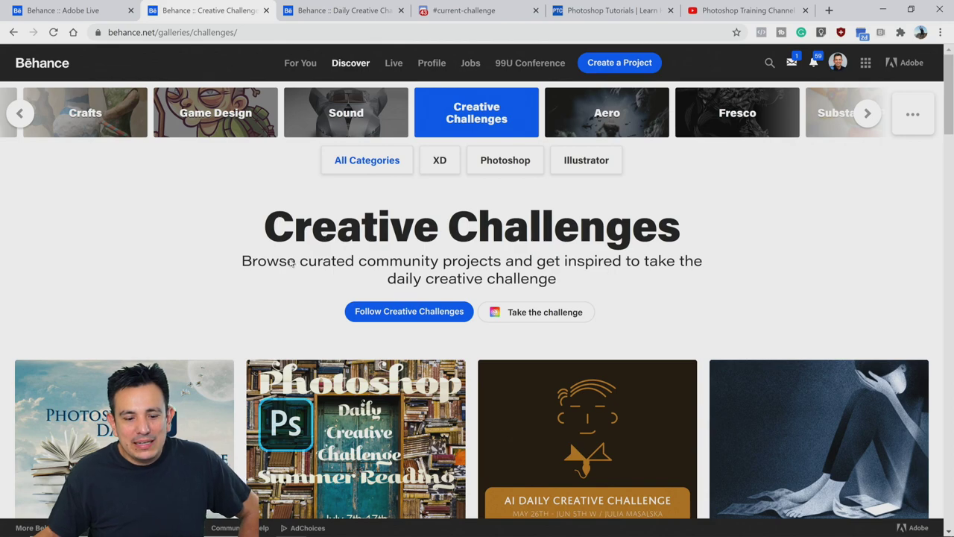
left_click(312, 13)
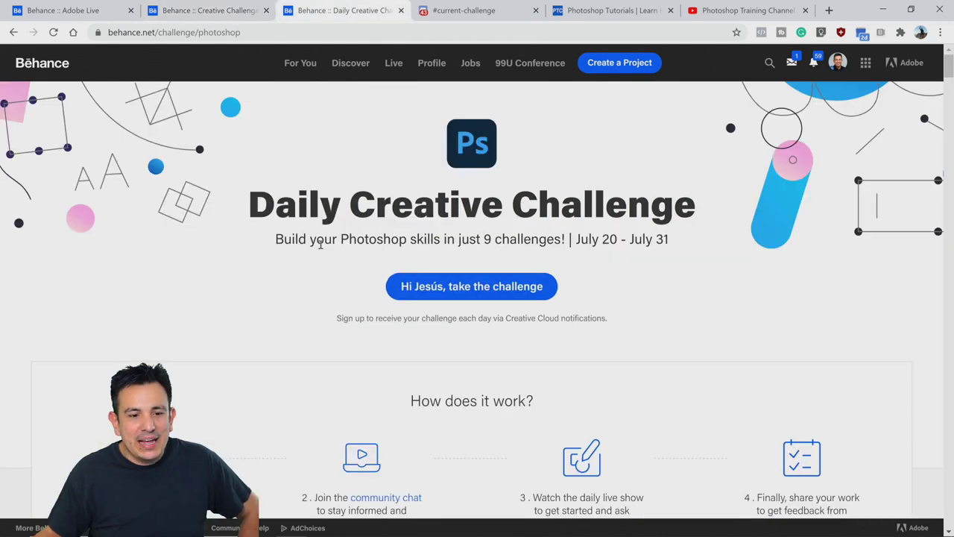
scroll(321, 243, "down", 10)
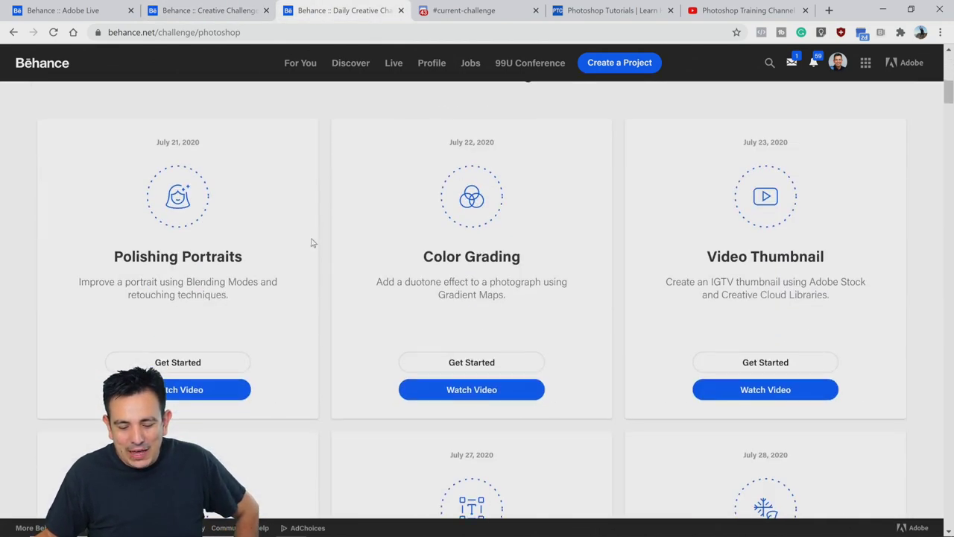
scroll(312, 243, "down", 5)
scroll(311, 241, "up", 2)
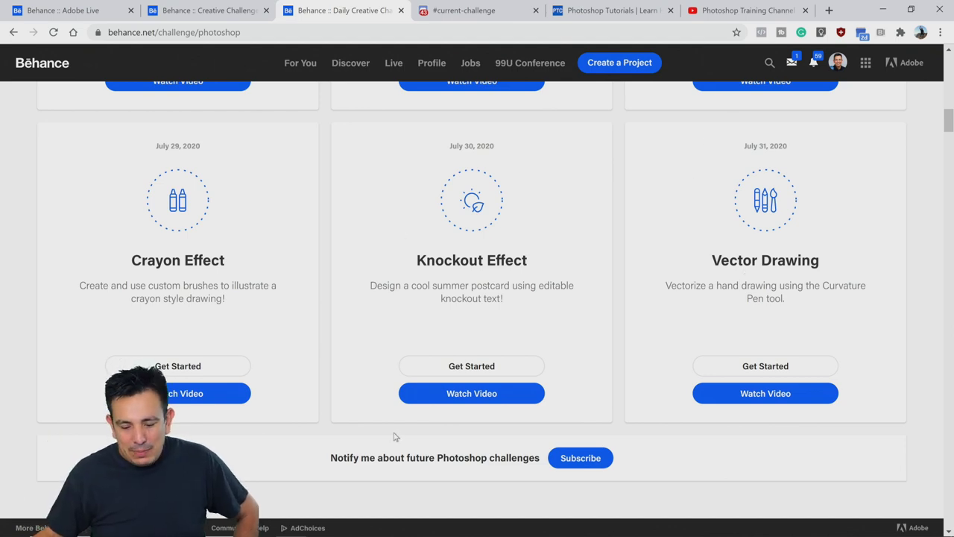
Switch to Photoshop, view the adobe-live-02-buildings.psd and adobe-live.psd composites, and return to sketch.jpg.
left_click(321, 524)
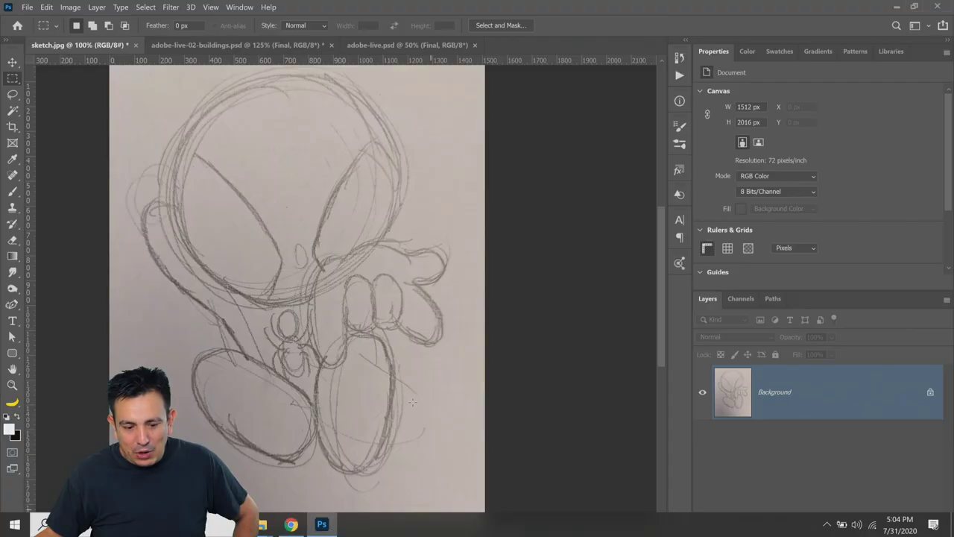
left_click(205, 46)
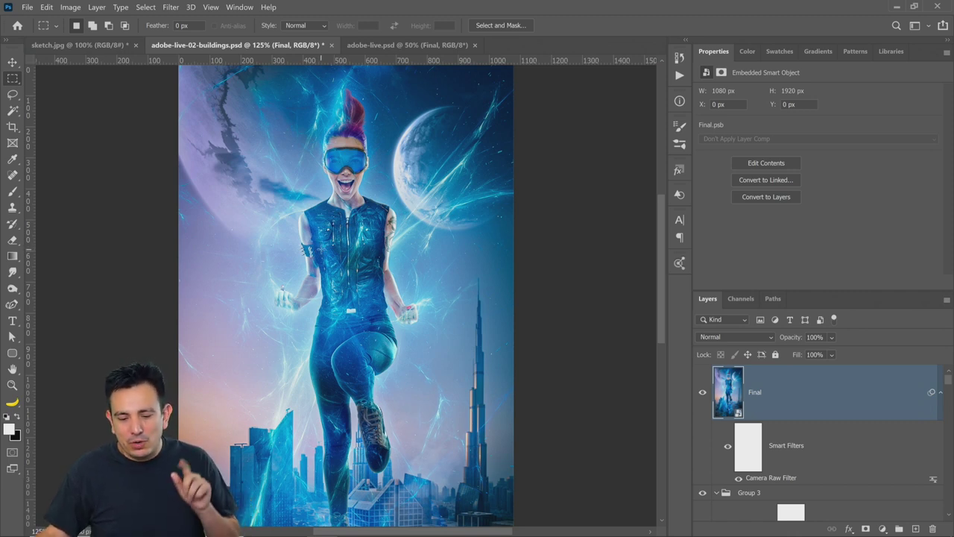
left_click(403, 45)
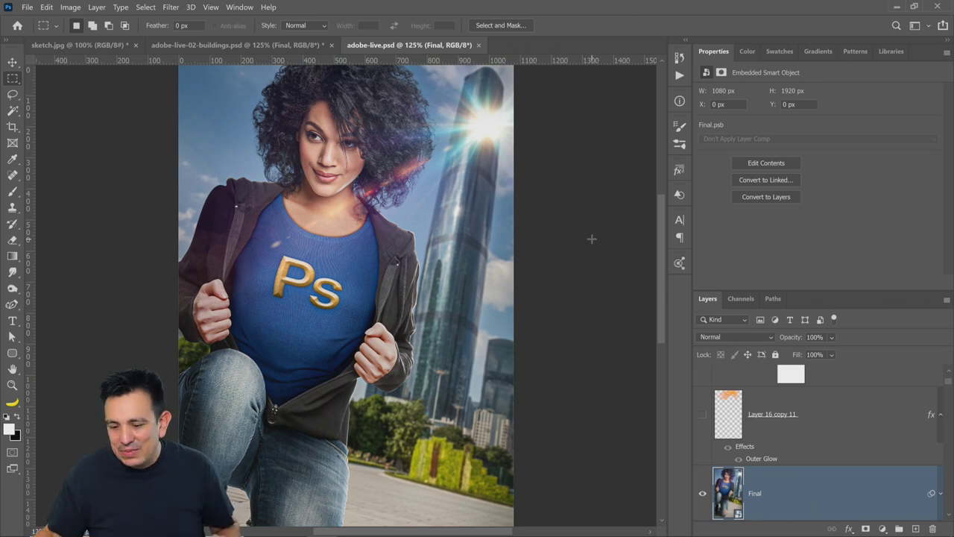
left_click(274, 43)
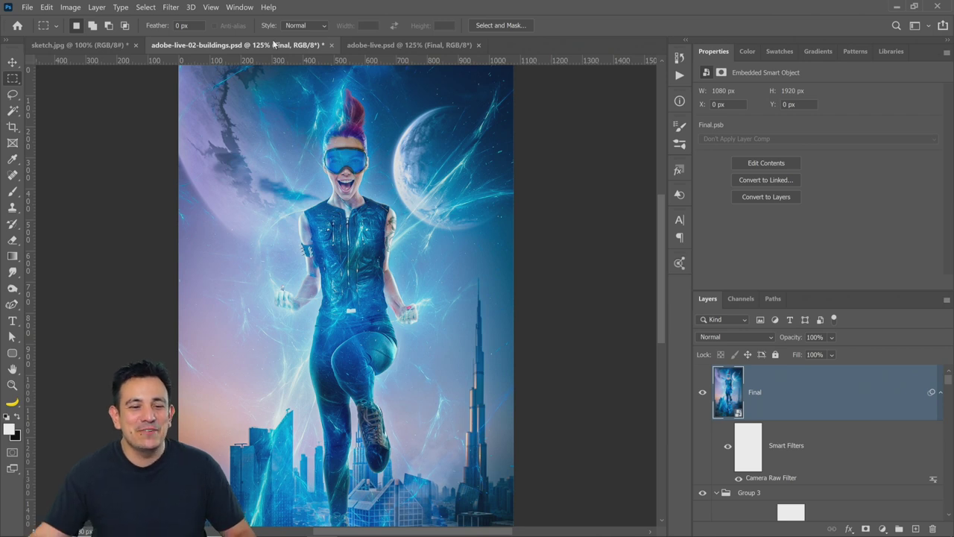
left_click(102, 45)
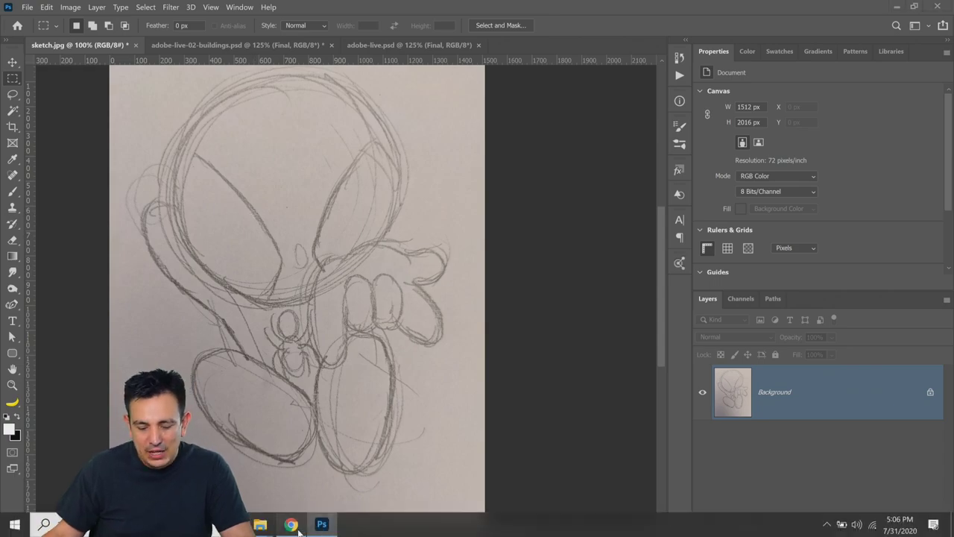
Switch back to Chrome, open your own Behance profile and look through the published work.
left_click(292, 527)
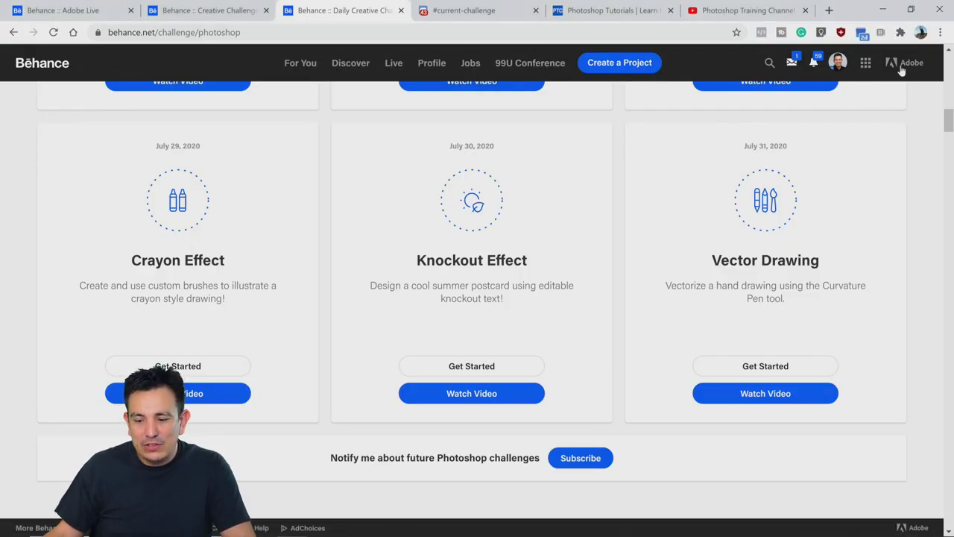
left_click(838, 63)
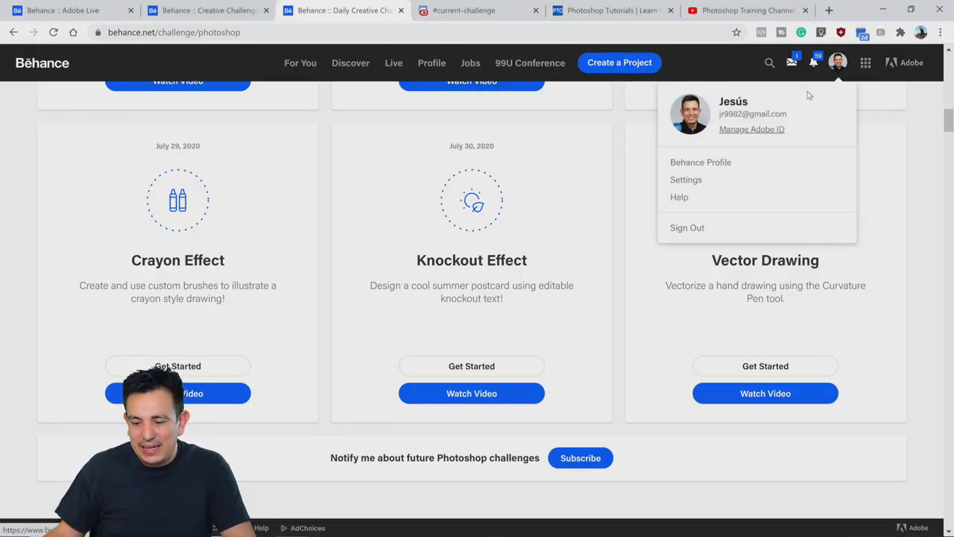
left_click(701, 164)
scroll(304, 253, "down", 5)
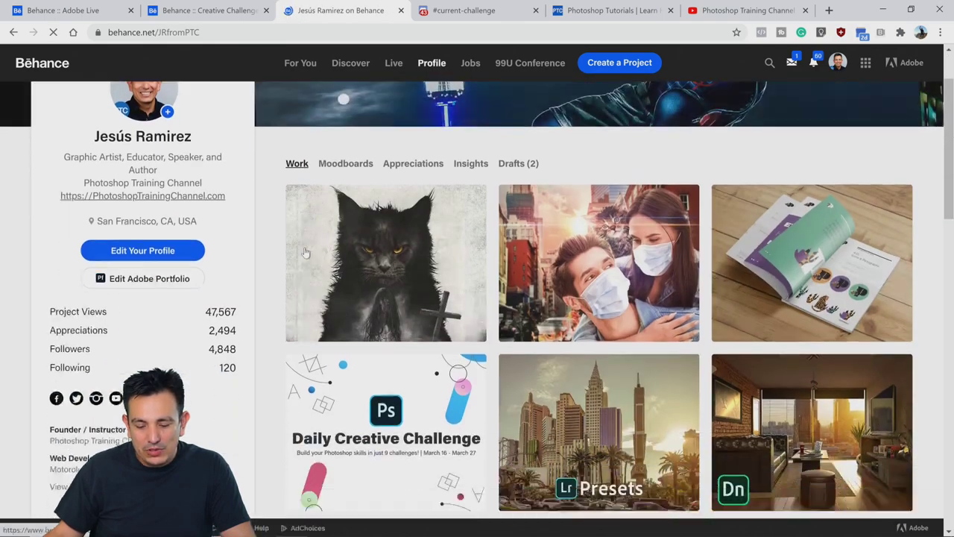
scroll(304, 254, "down", 1)
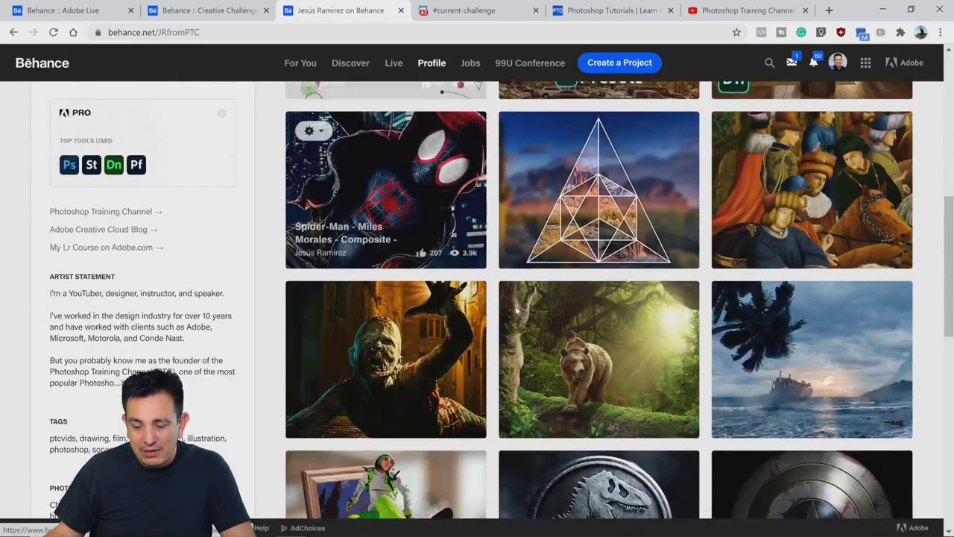
Open the Adobe Stock Lost Masterpiece Just Judges project and examine its description, framed artwork and source stock images.
left_click(763, 195)
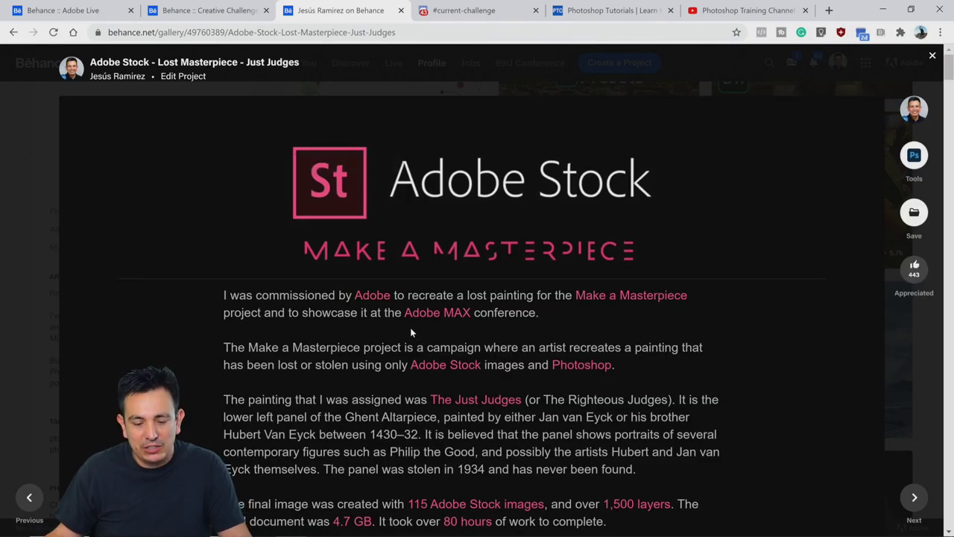
scroll(408, 328, "down", 2)
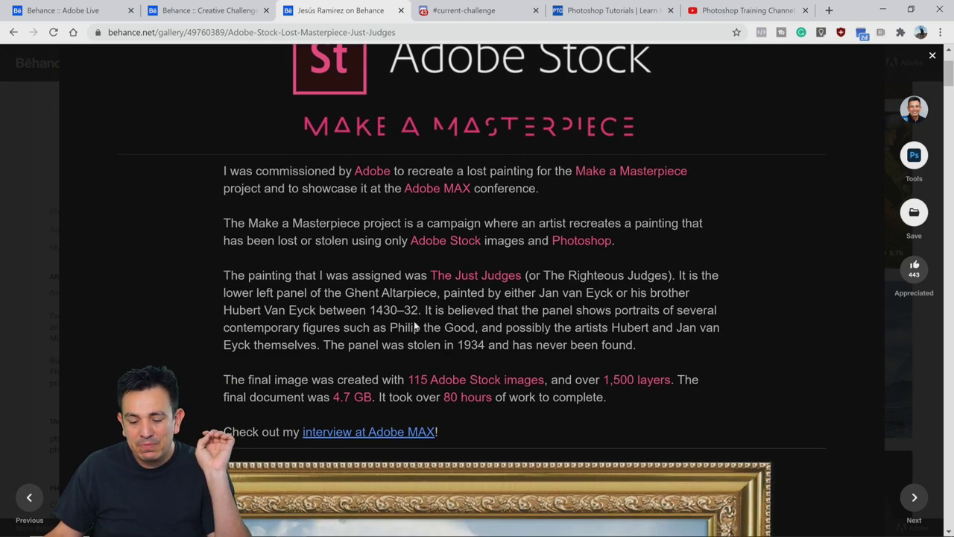
scroll(415, 326, "down", 2)
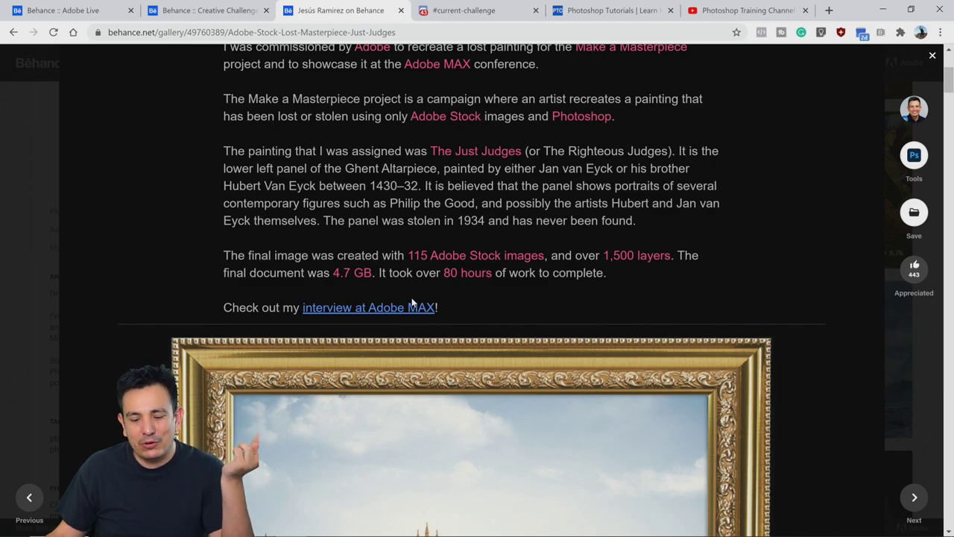
scroll(412, 301, "down", 10)
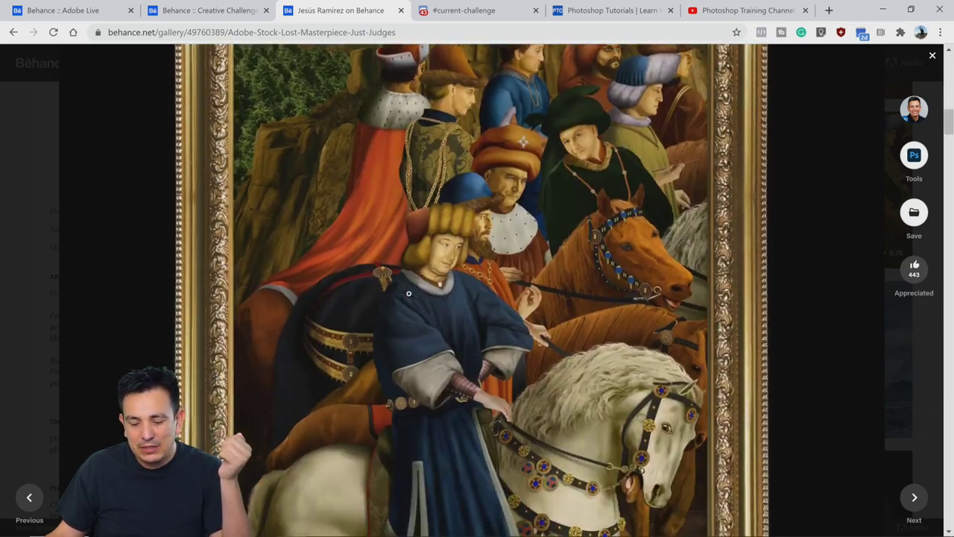
scroll(408, 293, "down", 15)
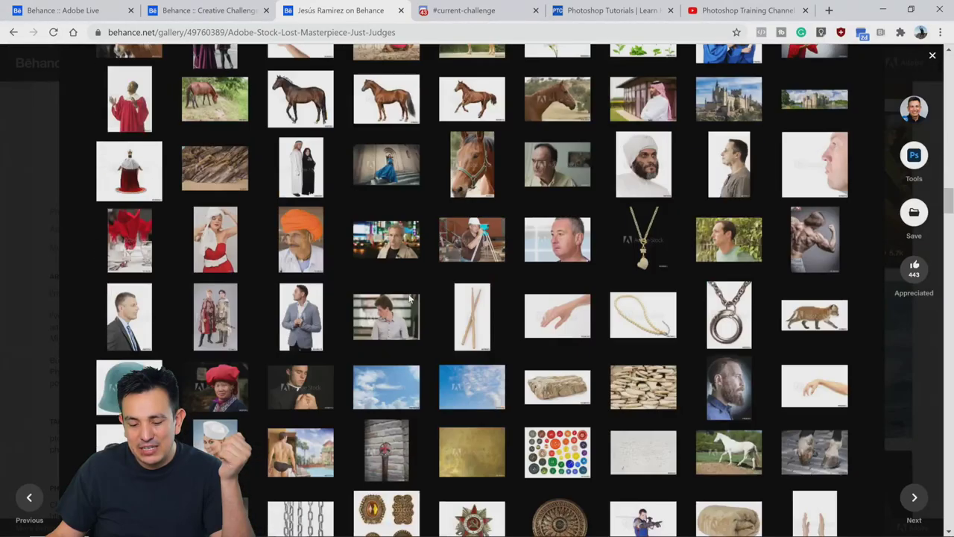
scroll(408, 298, "down", 10)
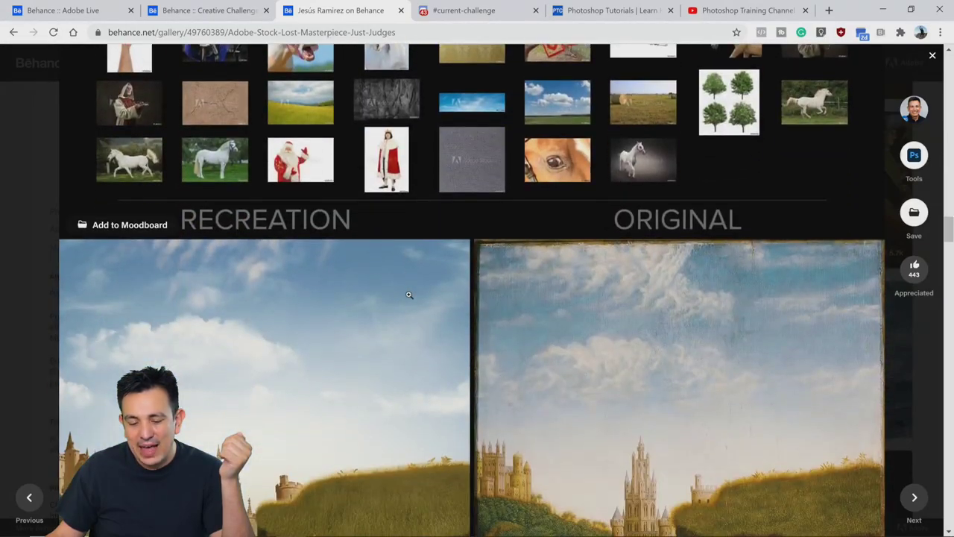
Compare the painting's recreation with the original and examine the composite samples through the end of the project.
scroll(408, 295, "down", 2)
scroll(271, 321, "down", 5)
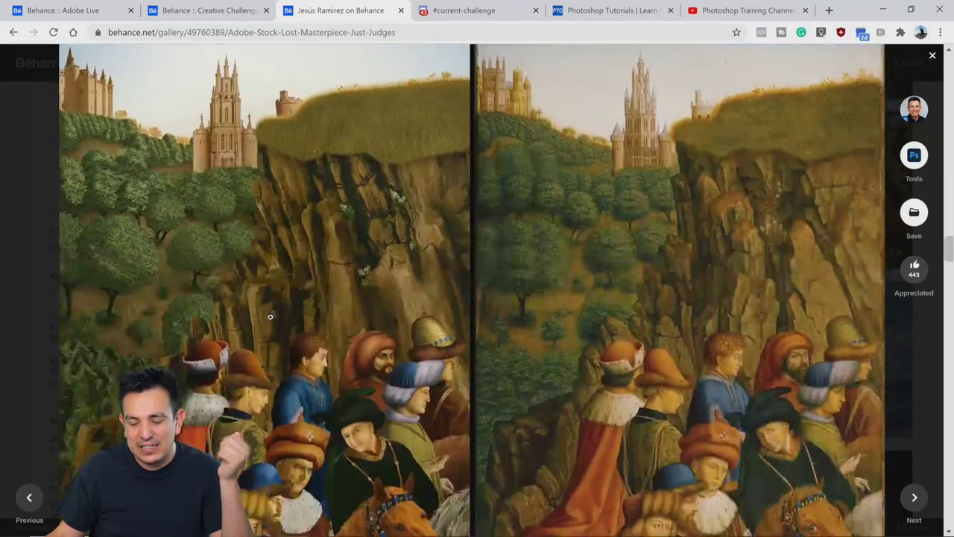
scroll(744, 345, "down", 12)
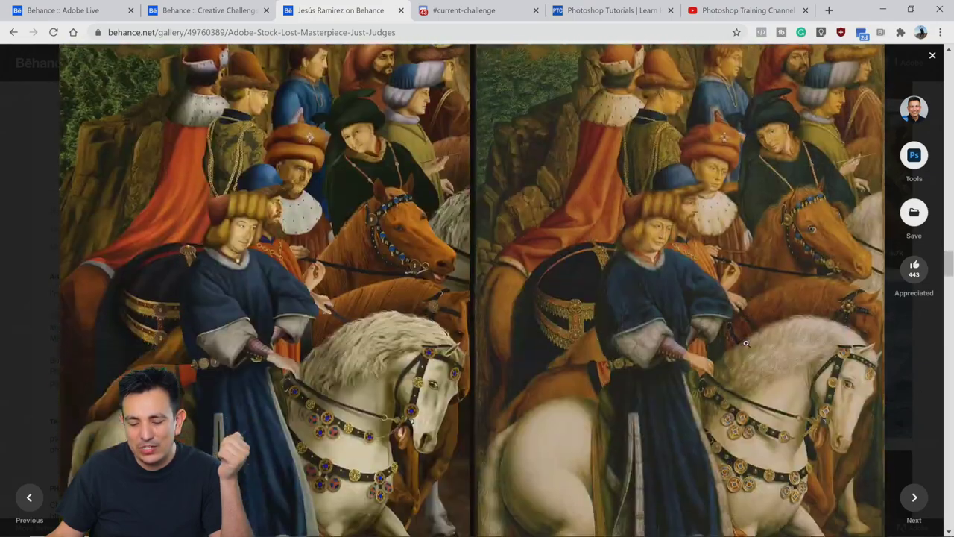
scroll(745, 341, "down", 20)
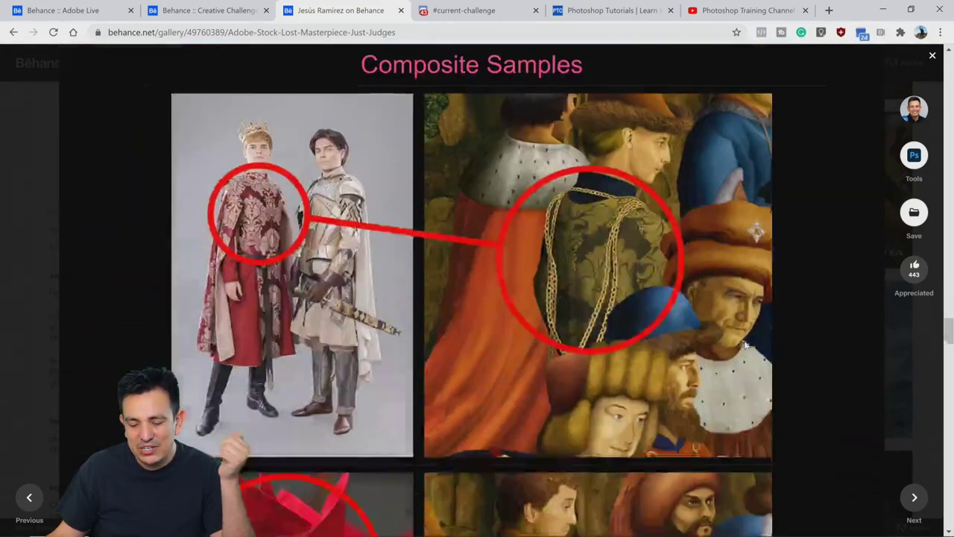
scroll(741, 339, "down", 15)
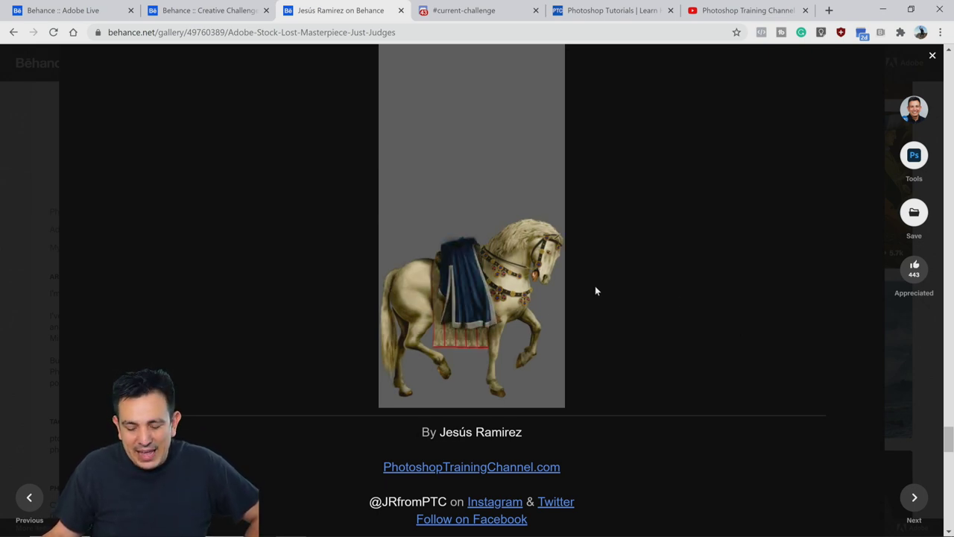
Switch to Photoshop's sketch.jpg, activate the Ellipse Tool and set its stroke to black with a width of 30 px.
left_click(321, 526)
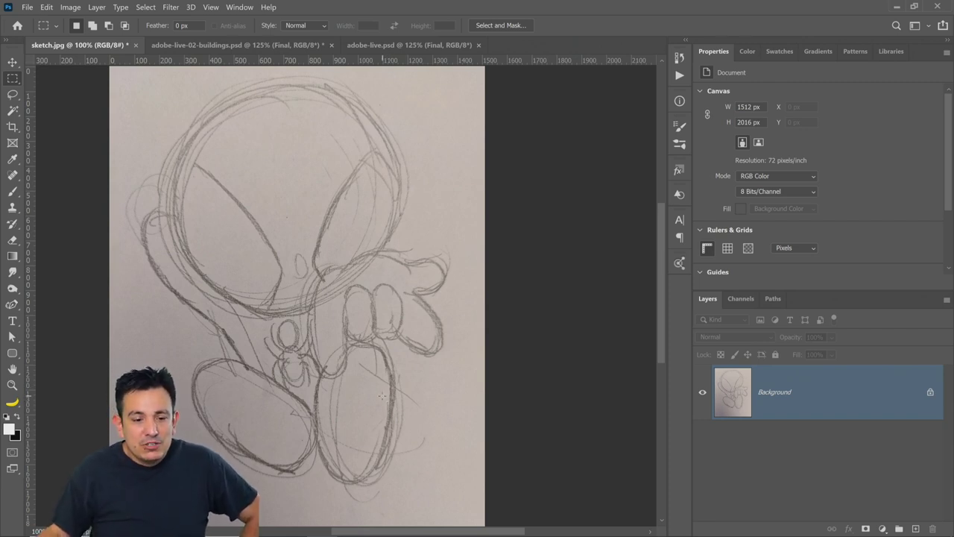
left_click(12, 353)
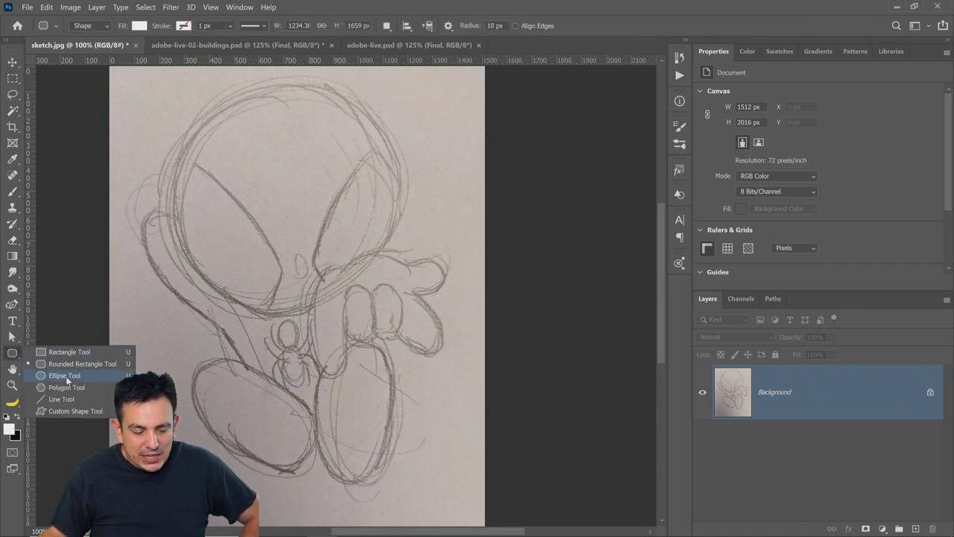
left_click(66, 375)
left_click(139, 26)
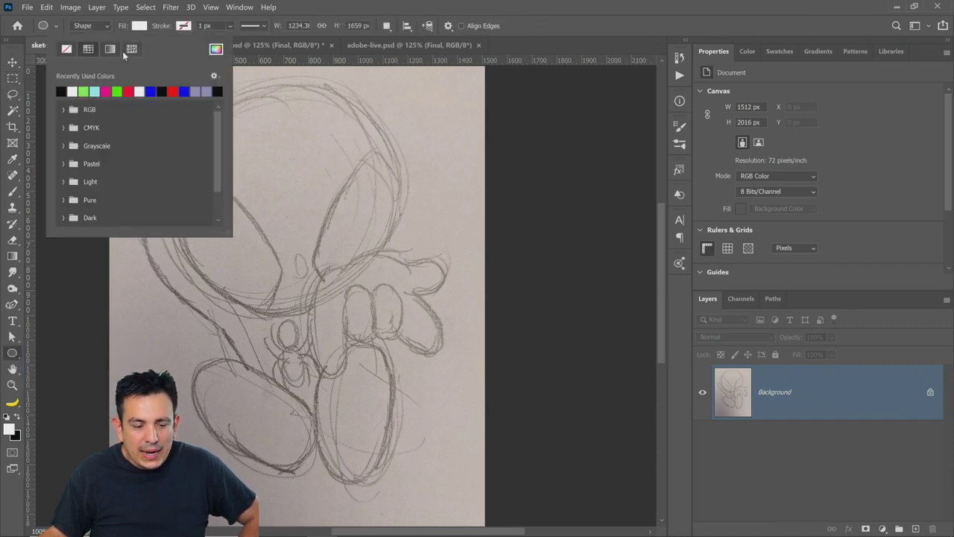
left_click(167, 26)
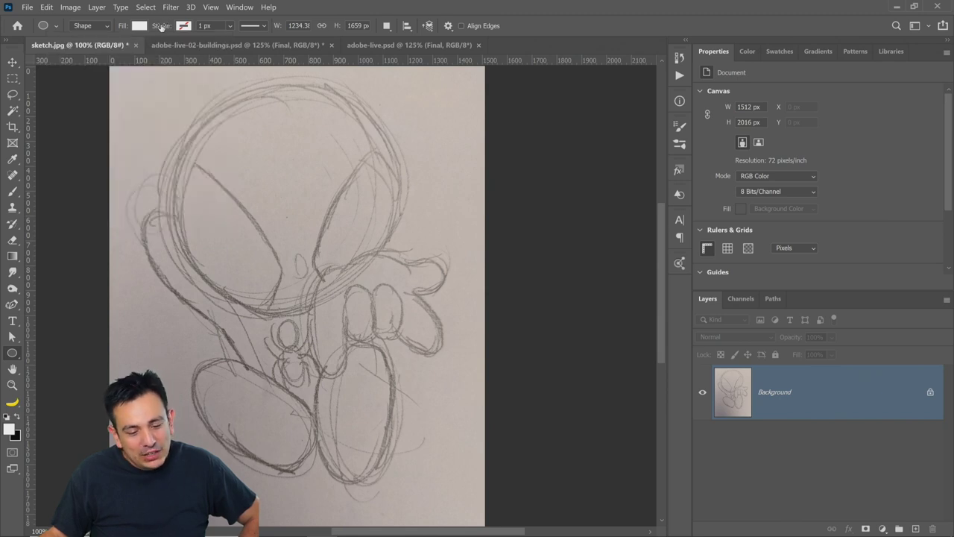
left_click(182, 27)
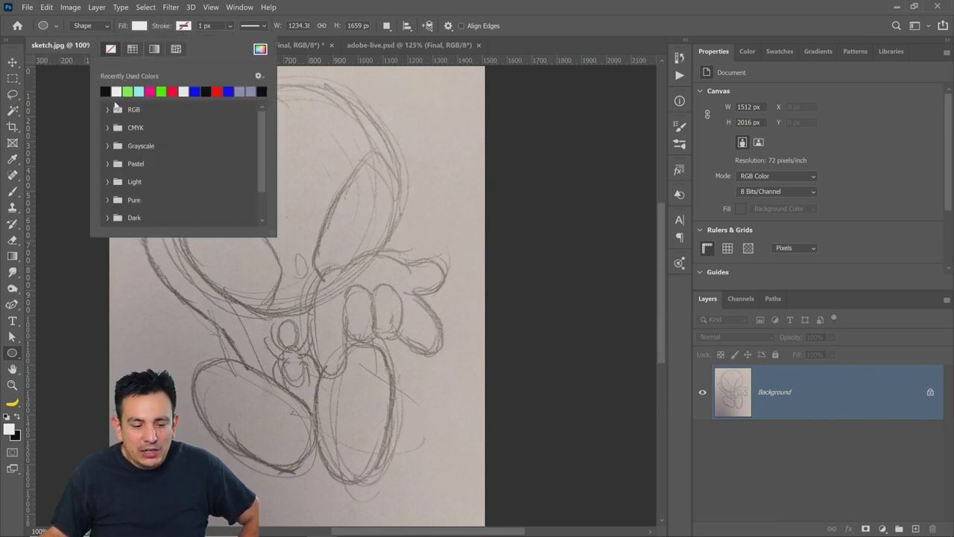
left_click(105, 91)
left_click(203, 27)
type("30")
key("Return")
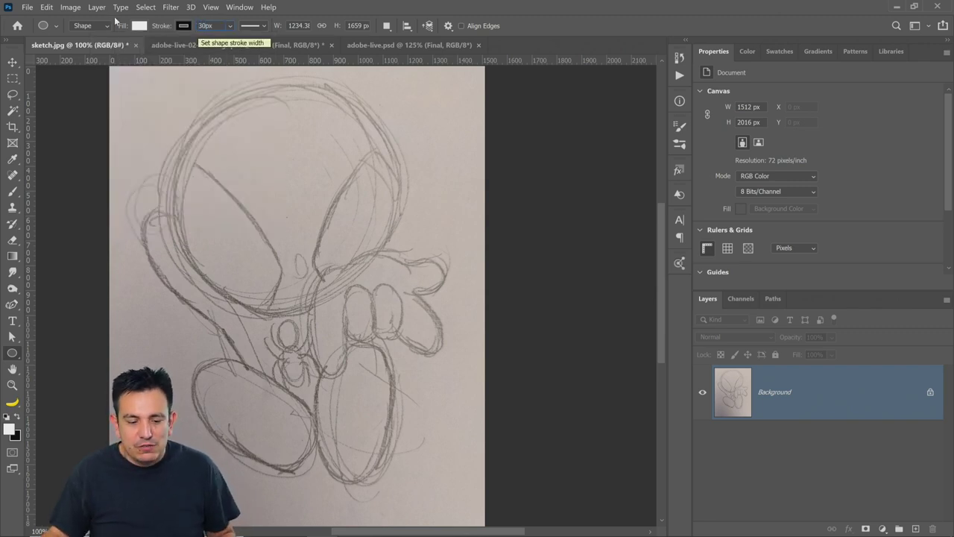
Draw an ellipse about 994 × 951 px over the head and a rounded rectangle about 322 × 601 px with 160 px corners over the right foot.
mouse_move(187, 117)
left_mouse_down()
mouse_move(333, 247)
mouse_move(417, 284)
mouse_move(421, 358)
mouse_move(339, 321)
mouse_move(419, 364)
mouse_move(415, 304)
mouse_move(370, 319)
mouse_move(407, 323)
mouse_move(403, 307)
mouse_move(325, 336)
mouse_move(431, 284)
mouse_move(405, 316)
mouse_move(413, 309)
left_mouse_up()
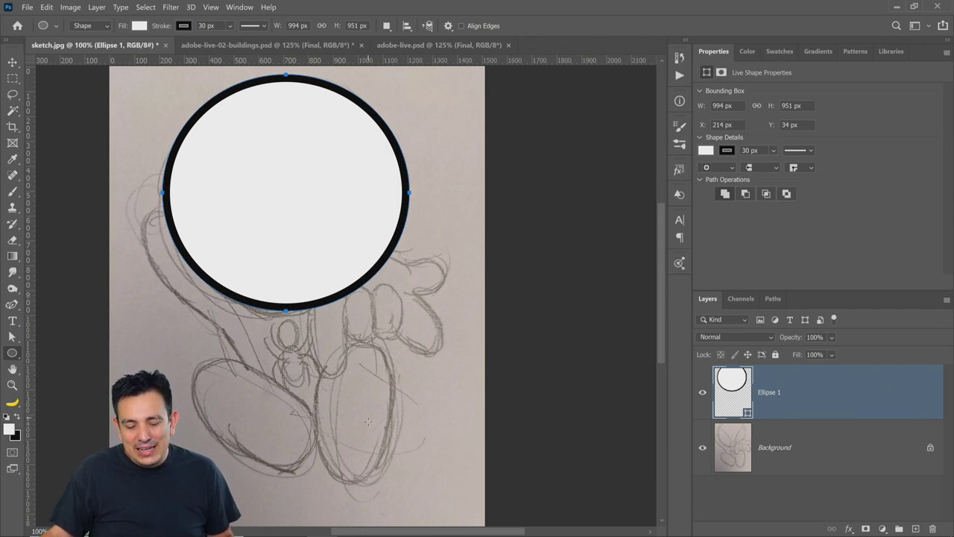
right_click(12, 354)
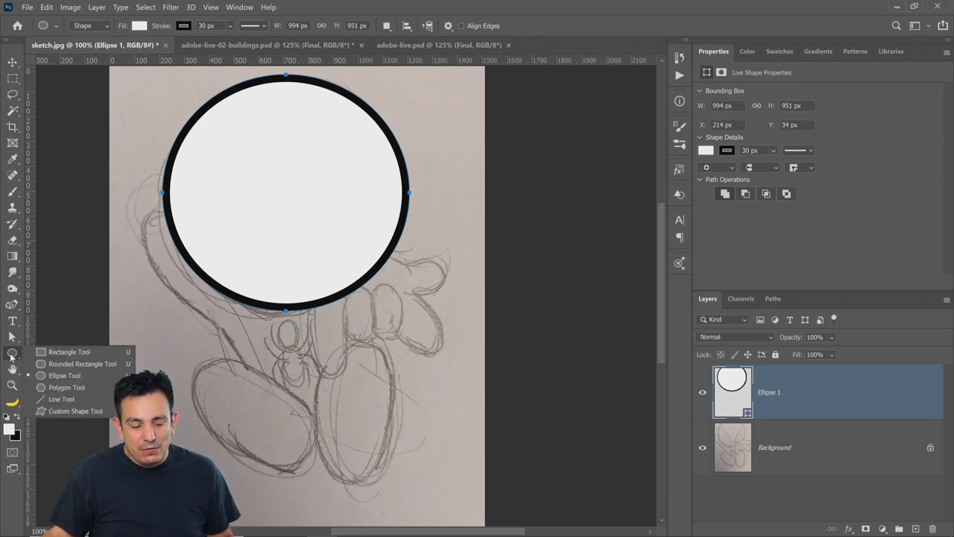
left_click(100, 363)
mouse_move(194, 335)
left_mouse_down()
mouse_move(243, 431)
mouse_move(292, 481)
mouse_move(281, 484)
mouse_move(402, 488)
mouse_move(423, 464)
mouse_move(360, 483)
mouse_move(407, 490)
mouse_move(395, 486)
left_mouse_up()
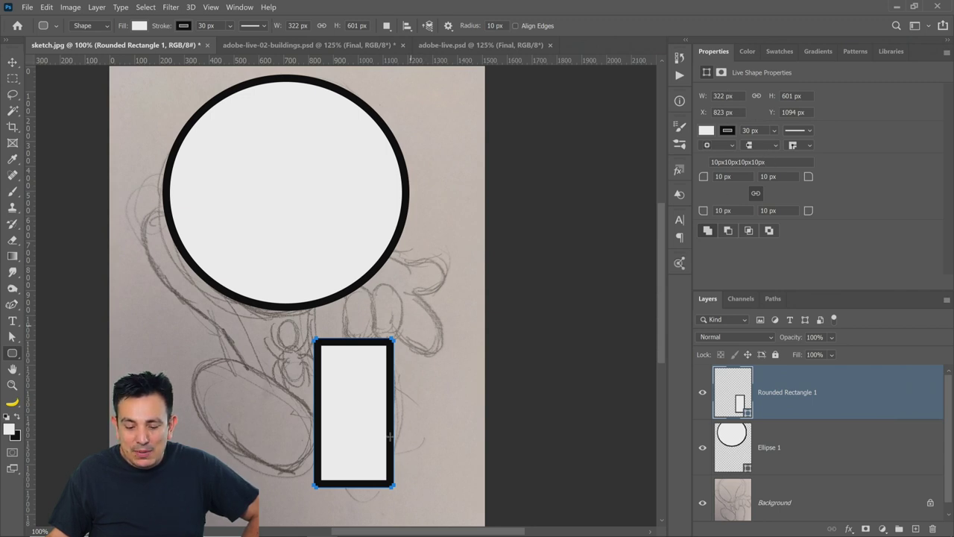
left_click_drag(701, 181, 794, 186)
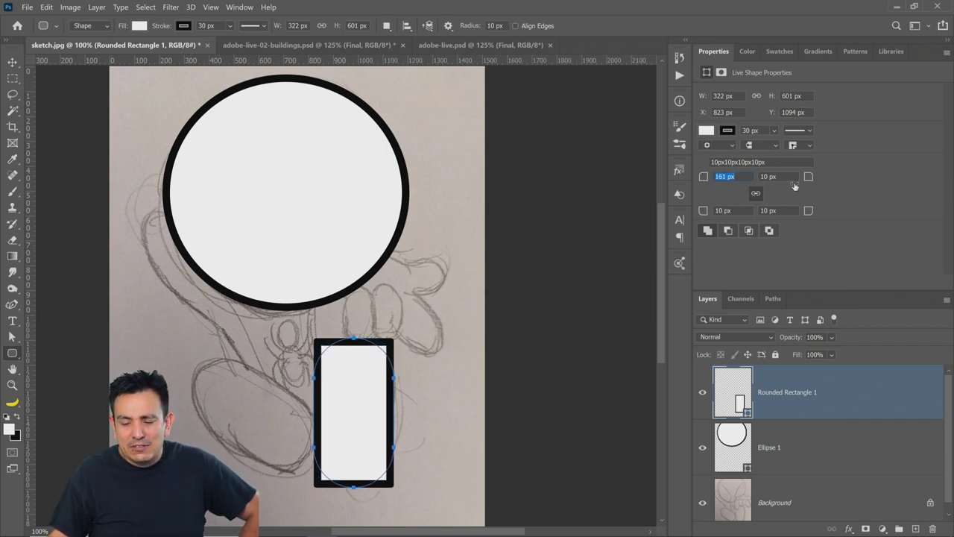
left_click_drag(794, 186, 794, 185)
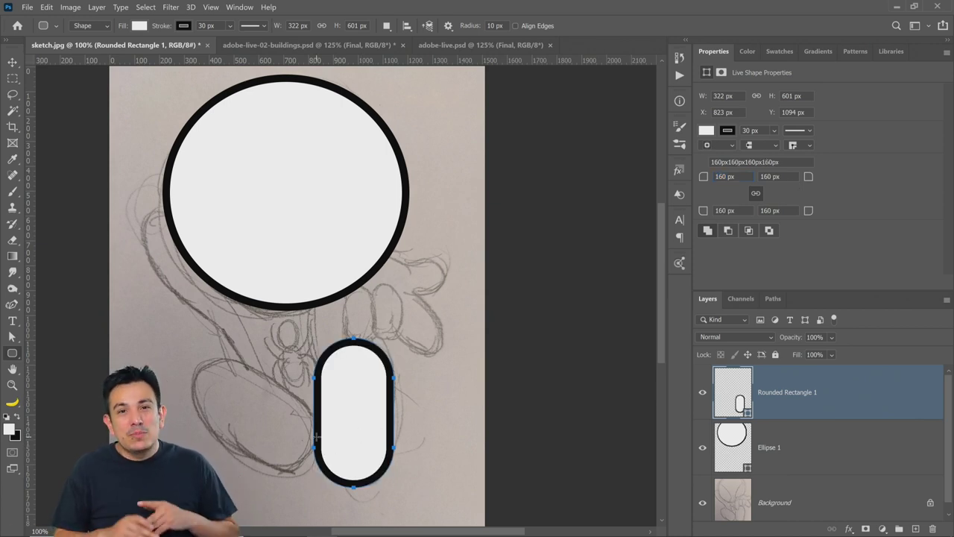
Duplicate the rounded rectangle onto the sketch's left foot and rotate the copy about -53° to match the foot's angle.
left_click(12, 61)
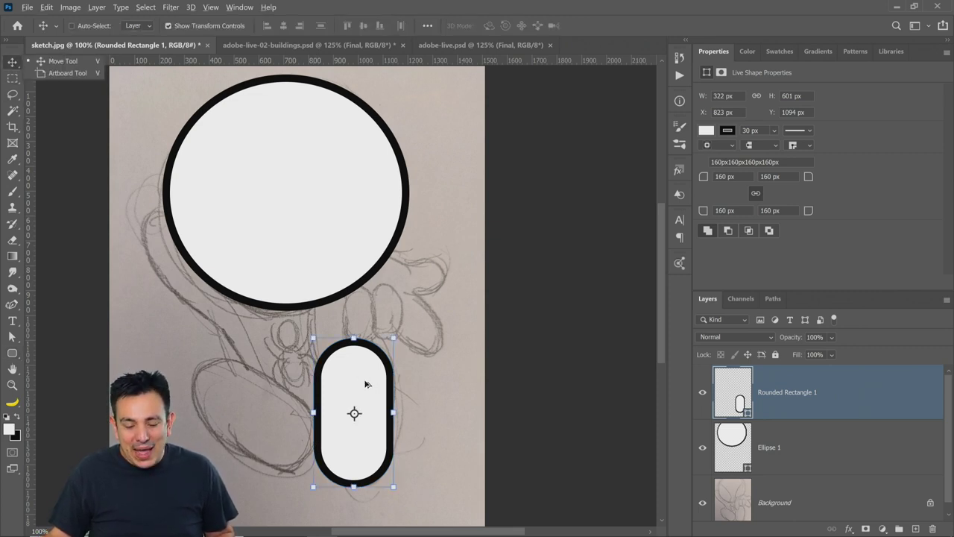
left_click_drag(366, 382, 284, 382)
left_click_drag(215, 332, 179, 400)
left_click_drag(295, 455, 283, 460)
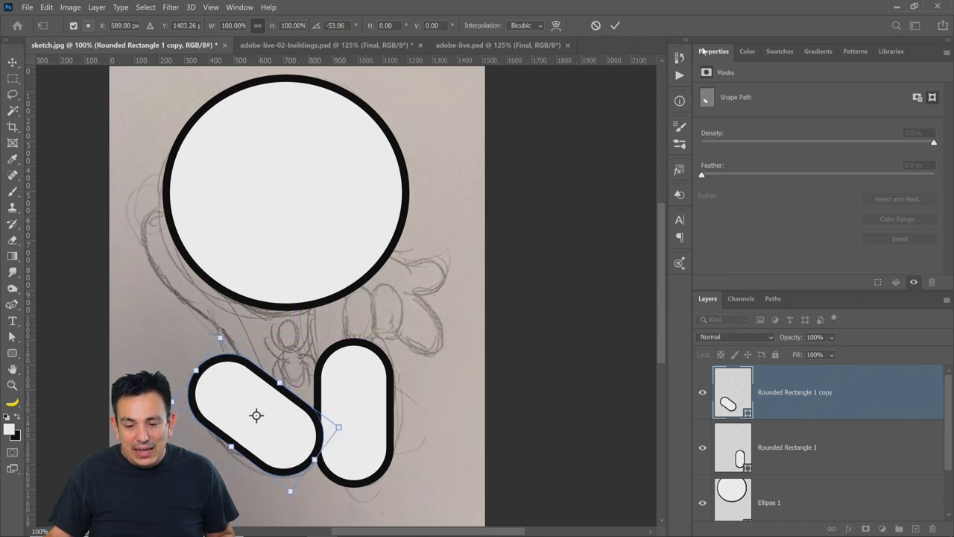
left_click(615, 25)
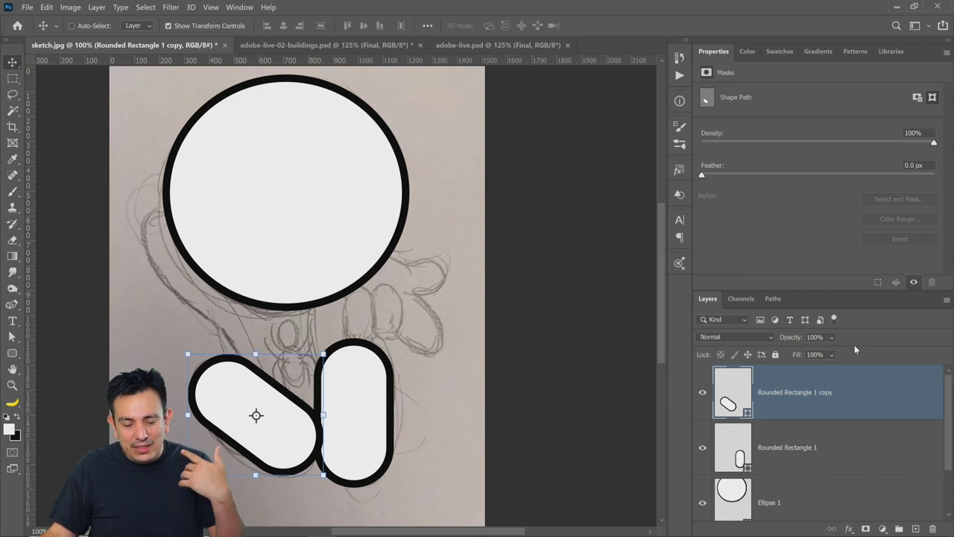
Directly above the Background layer, trace the body and raised arm as a closed Curvature Pen shape extending behind the head and feet.
scroll(857, 387, "down", 2)
left_click(793, 493)
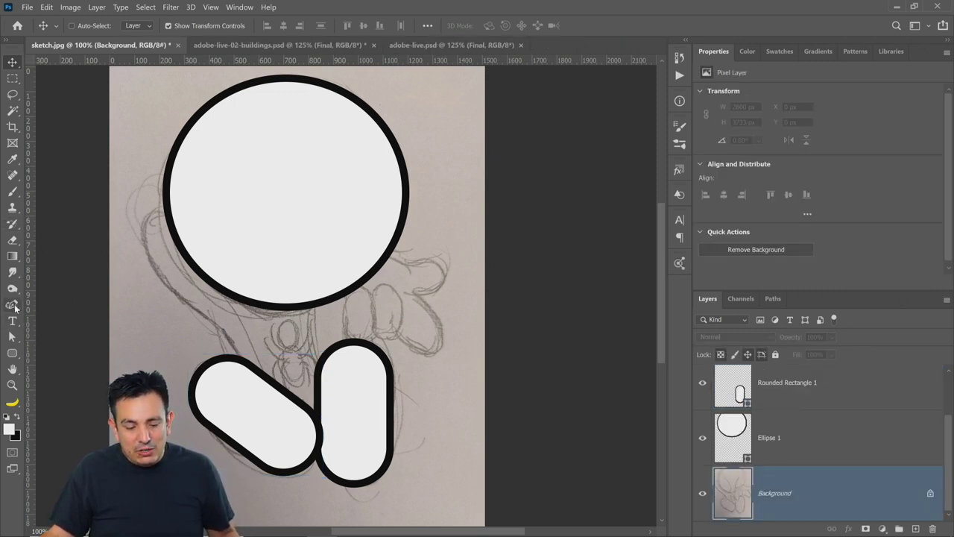
left_click_drag(15, 307, 85, 331)
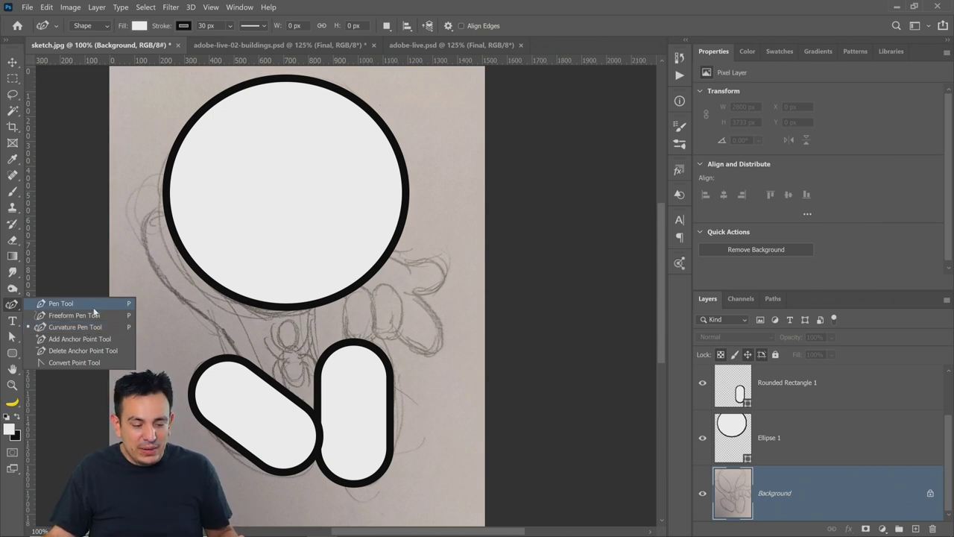
left_click(92, 328)
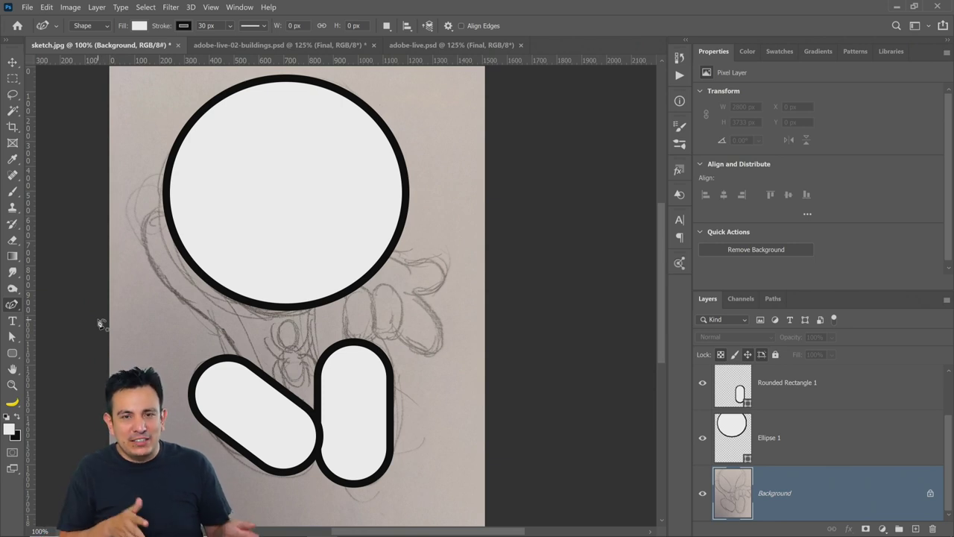
left_click(247, 372)
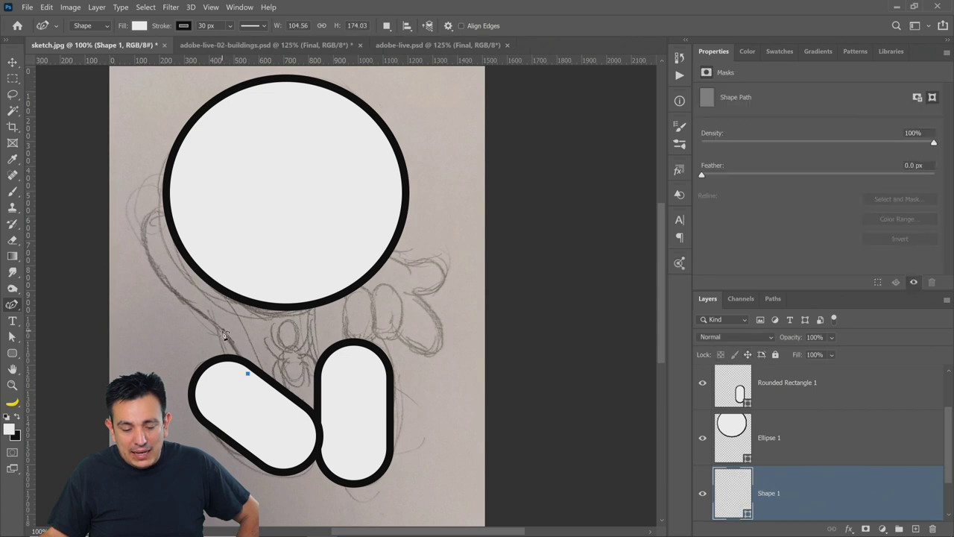
left_click(151, 265)
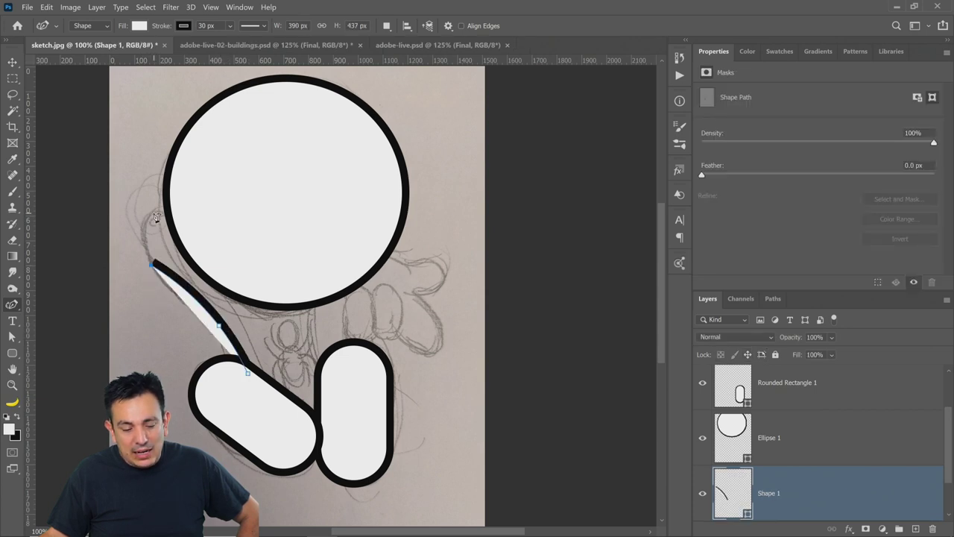
left_click(170, 216)
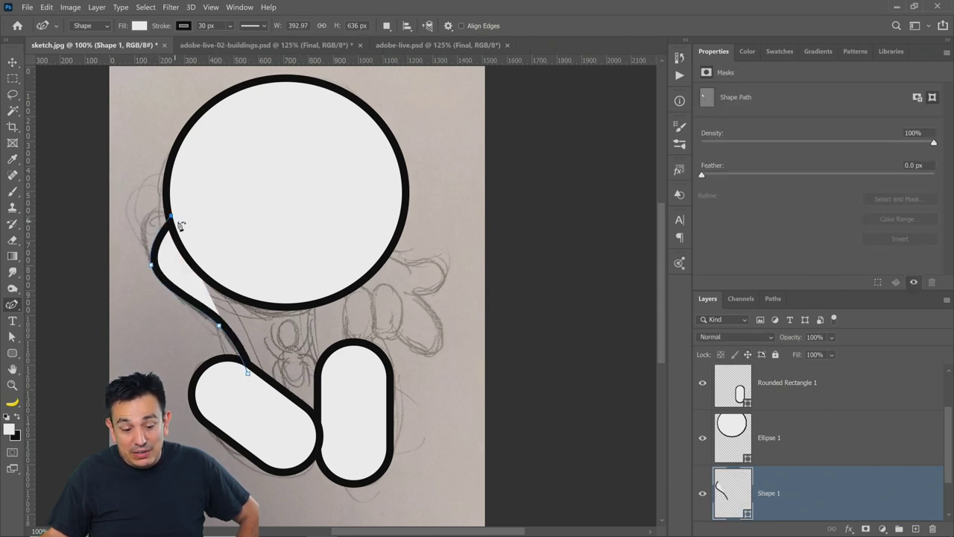
left_click(331, 274)
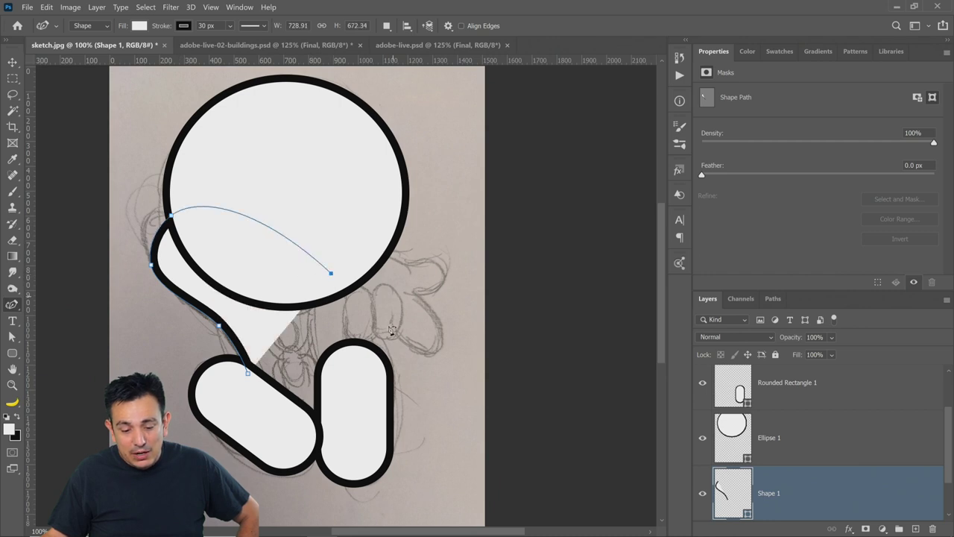
left_click(357, 376)
left_click(306, 429)
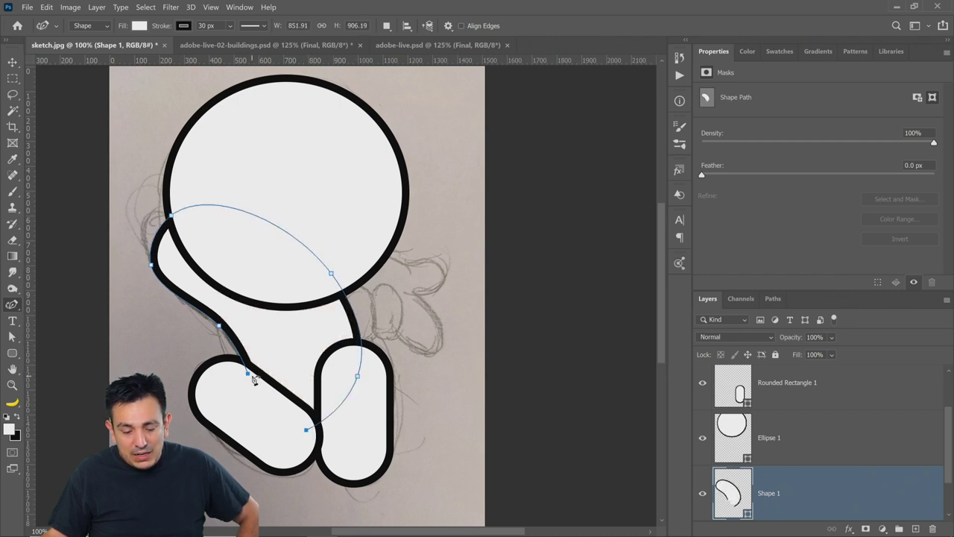
left_click(248, 373)
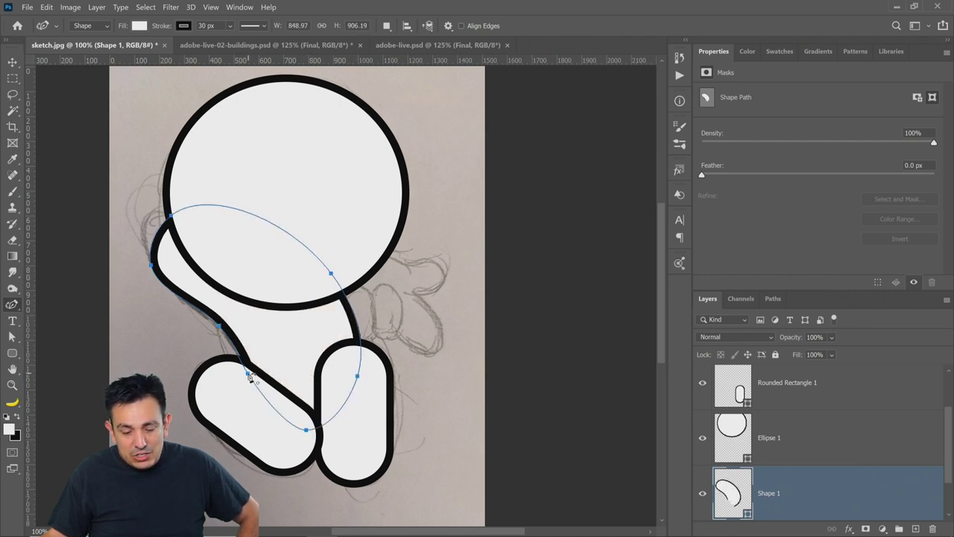
Extend the raised hand outward, convert the waist anchor to a corner and curve the body's edge just above the left foot.
left_click(158, 231)
left_click_drag(160, 237, 139, 220)
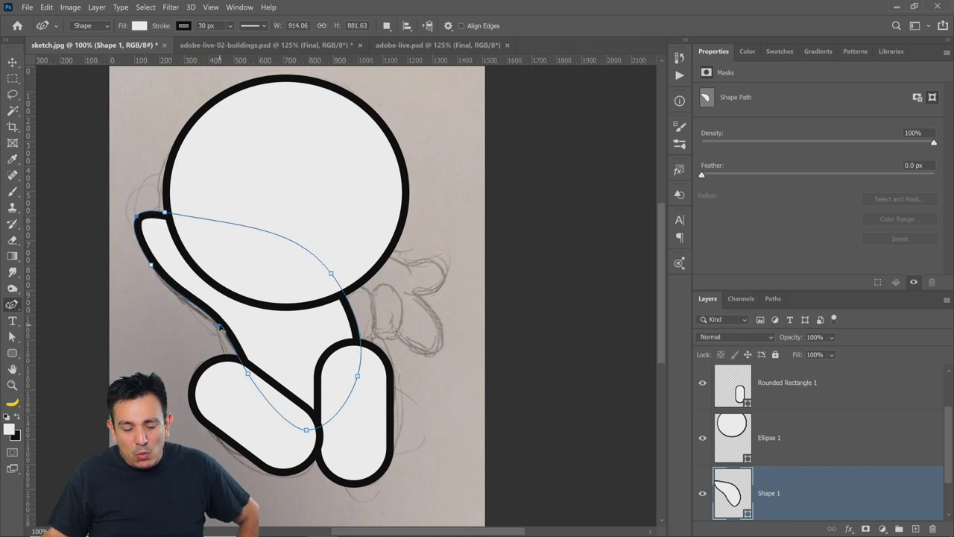
left_click_drag(219, 327, 221, 328)
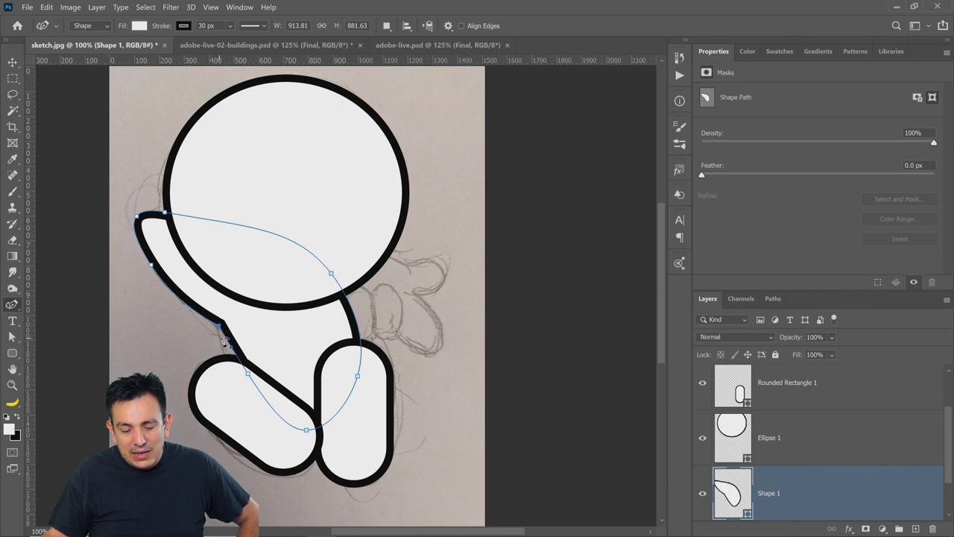
mouse_move(233, 348)
left_mouse_down()
mouse_move(248, 374)
mouse_move(233, 352)
left_mouse_up()
left_click(227, 348)
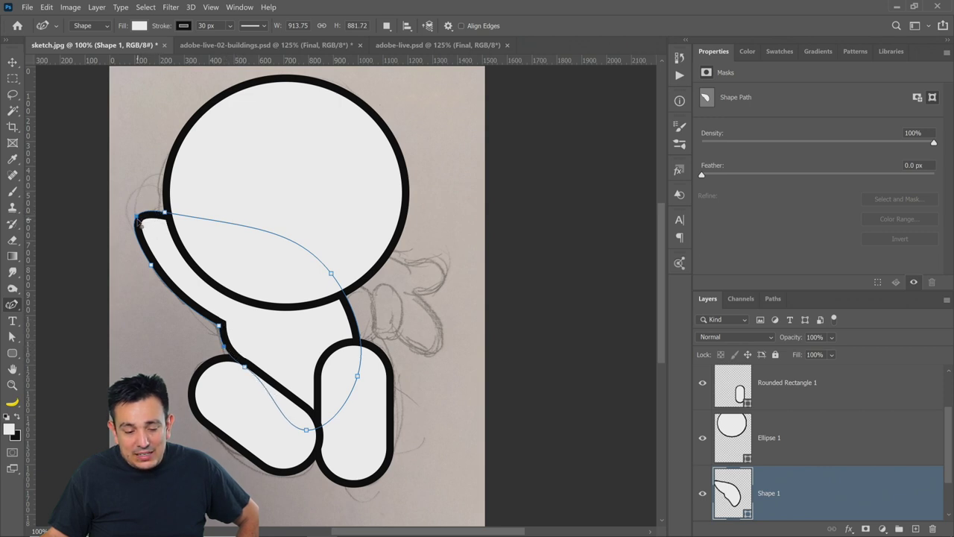
Pull the anchor points at the end of the raised arm outward to form a larger, rounded hand.
mouse_move(136, 216)
left_mouse_down()
mouse_move(170, 209)
mouse_move(135, 210)
mouse_move(127, 221)
left_mouse_up()
left_click_drag(159, 271, 164, 277)
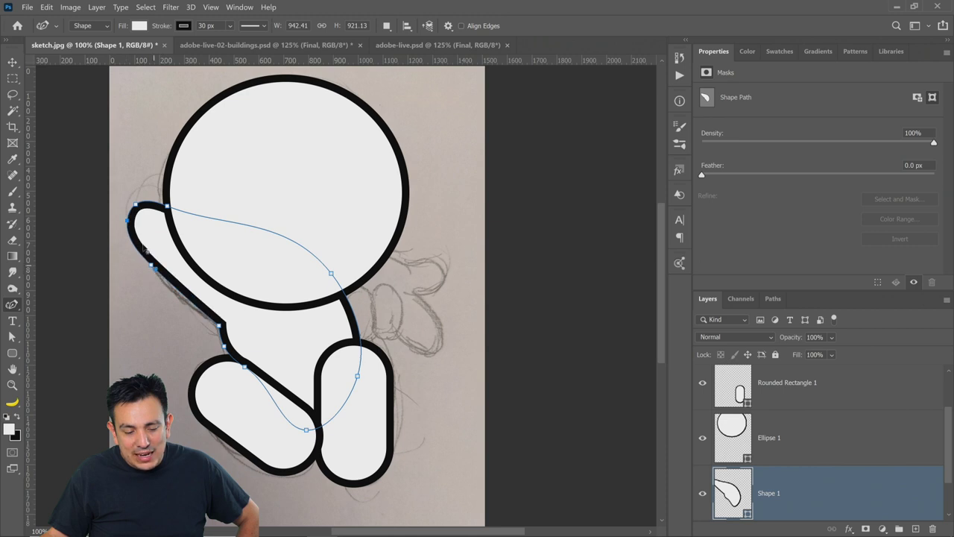
left_click_drag(136, 204, 121, 218)
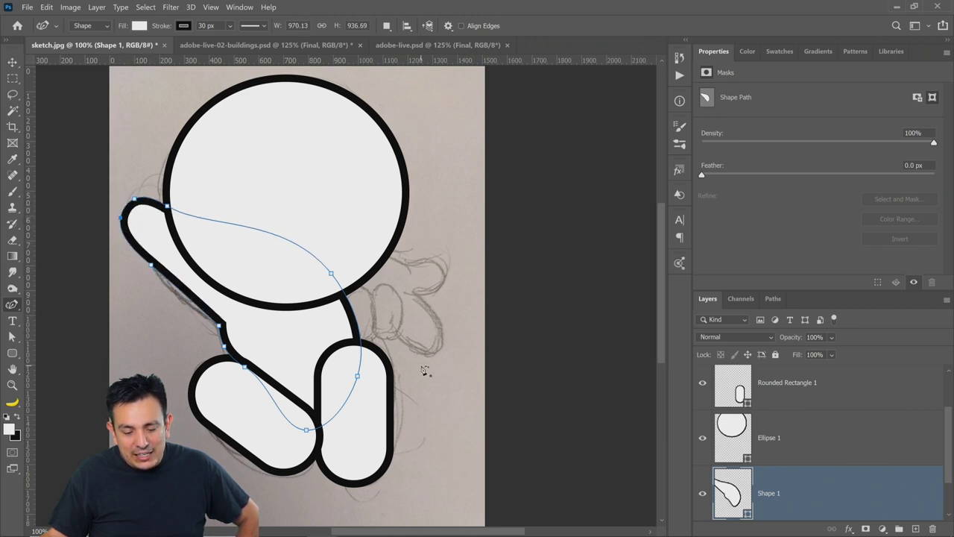
Select all the shape layers from the body up to the copied foot and group them.
scroll(809, 468, "down", 1)
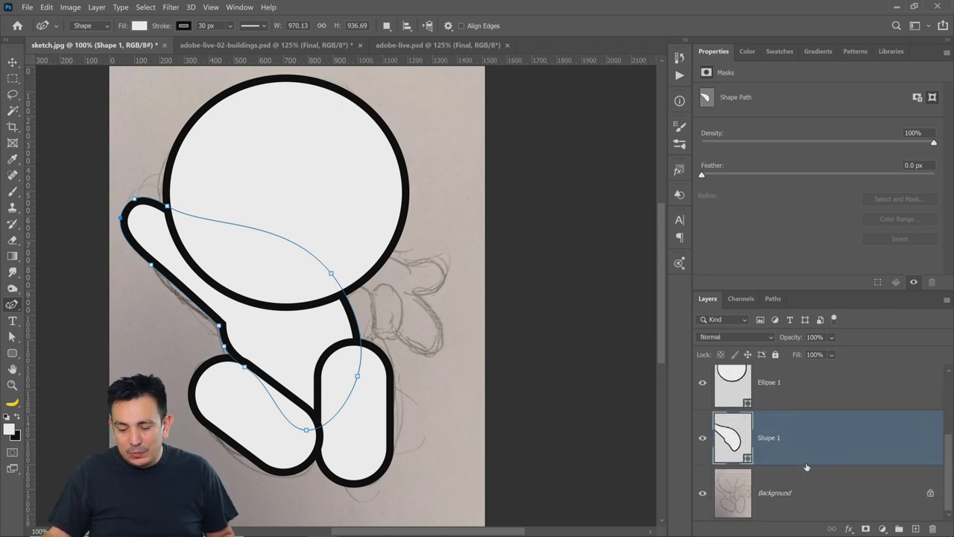
scroll(803, 463, "up", 2)
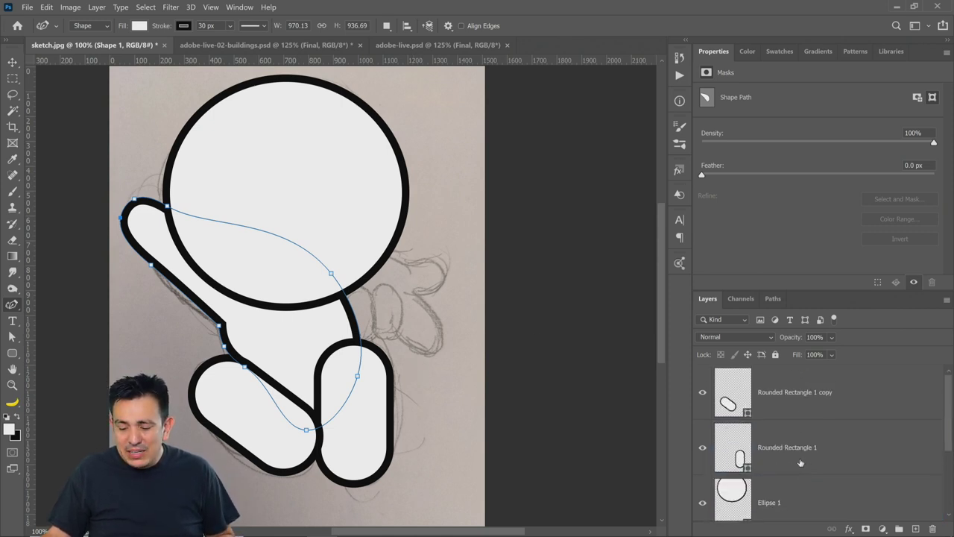
left_click(819, 405, "shift")
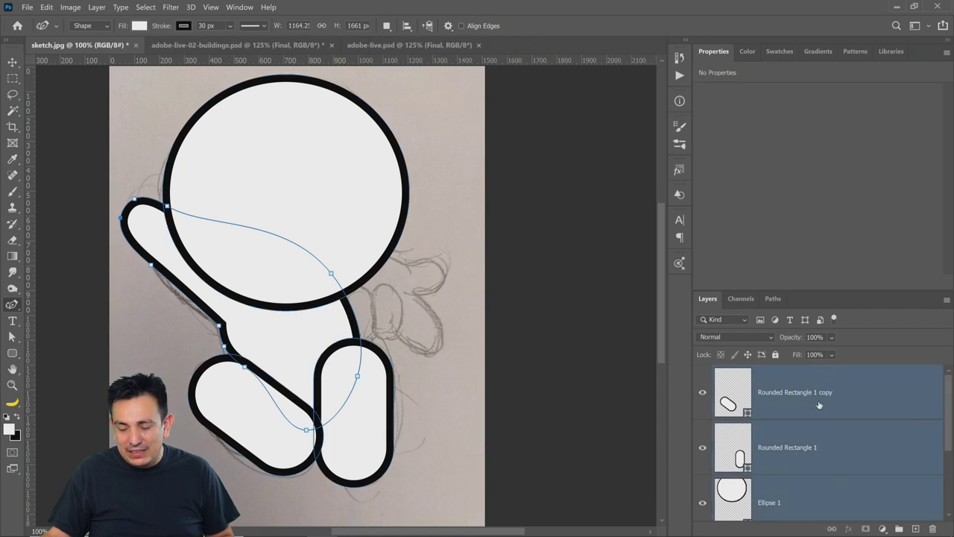
key("ctrl+g")
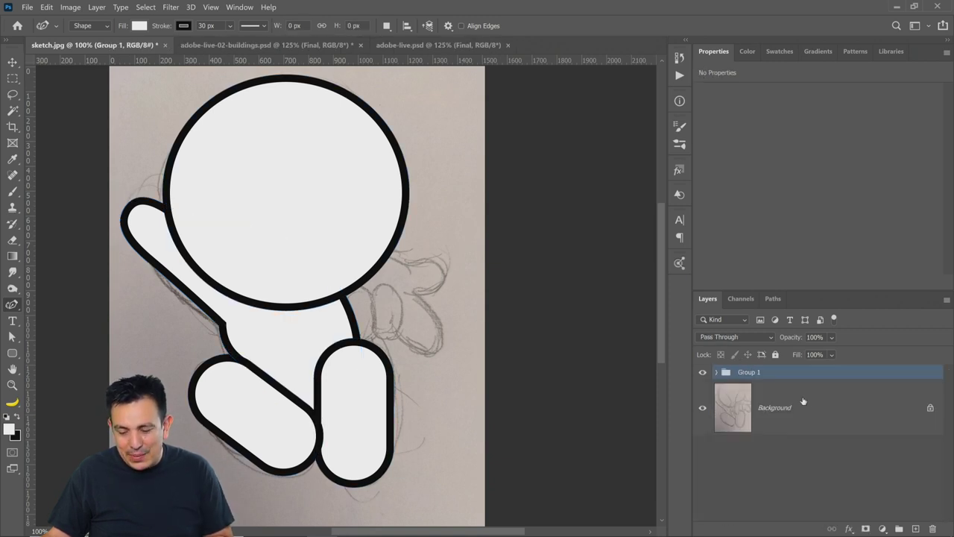
Toggle Group 1's visibility to compare the shapes with the sketch, leaving the group hidden.
left_click(701, 372)
left_click(702, 372)
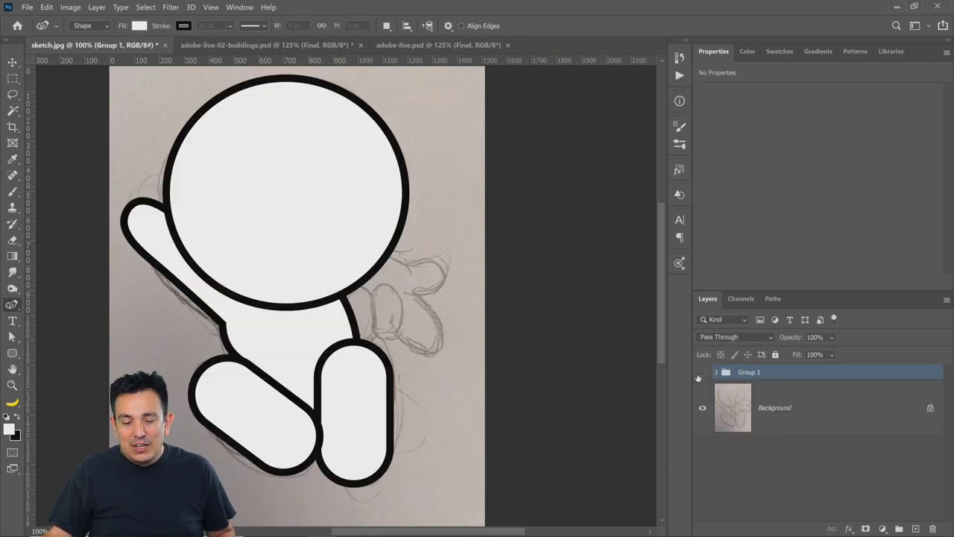
left_click(702, 372)
left_click(699, 374)
left_click(699, 374)
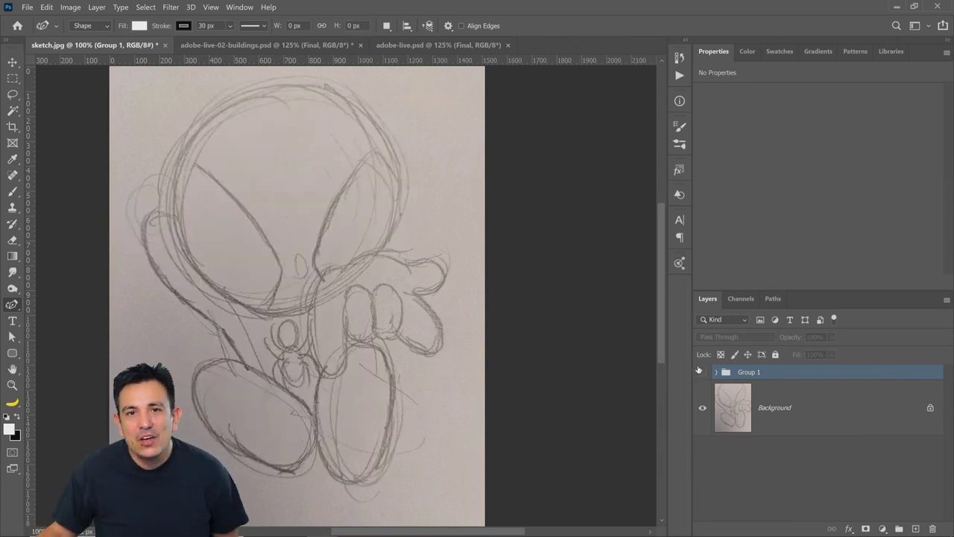
left_click(702, 372)
left_click(702, 372)
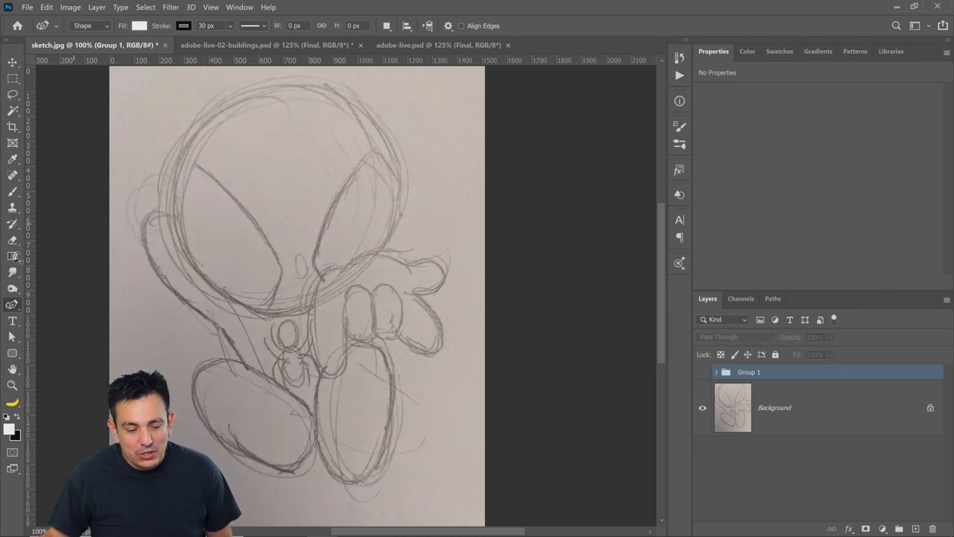
Trace the sketch's left eye as a closed three-point Curvature Pen shape about 377 × 619 px.
right_click(12, 304)
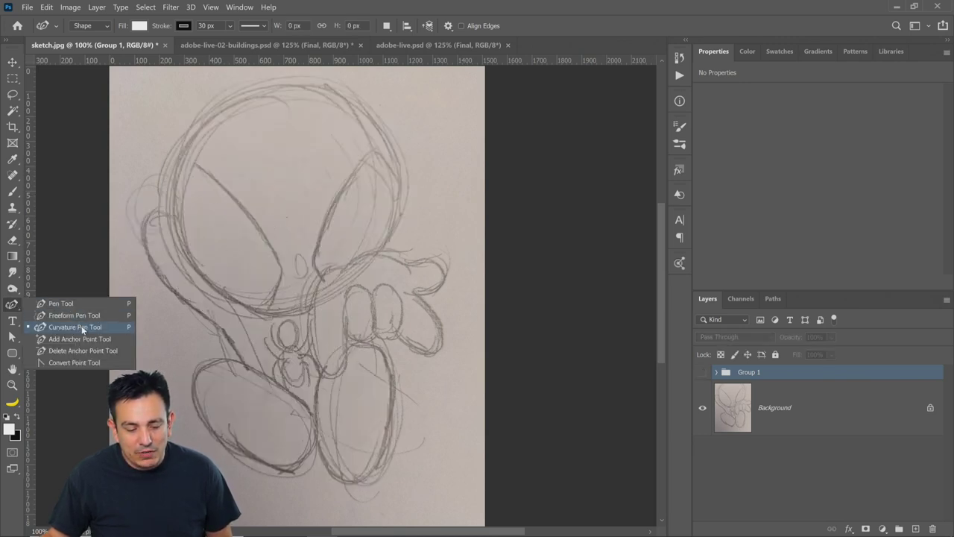
left_click(82, 328)
left_click(267, 313)
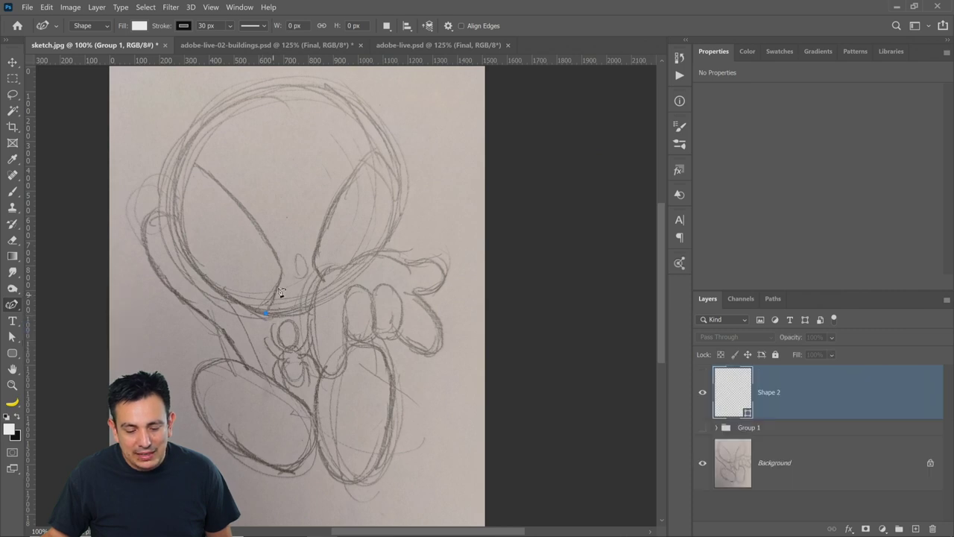
left_click(284, 272)
left_click(194, 162)
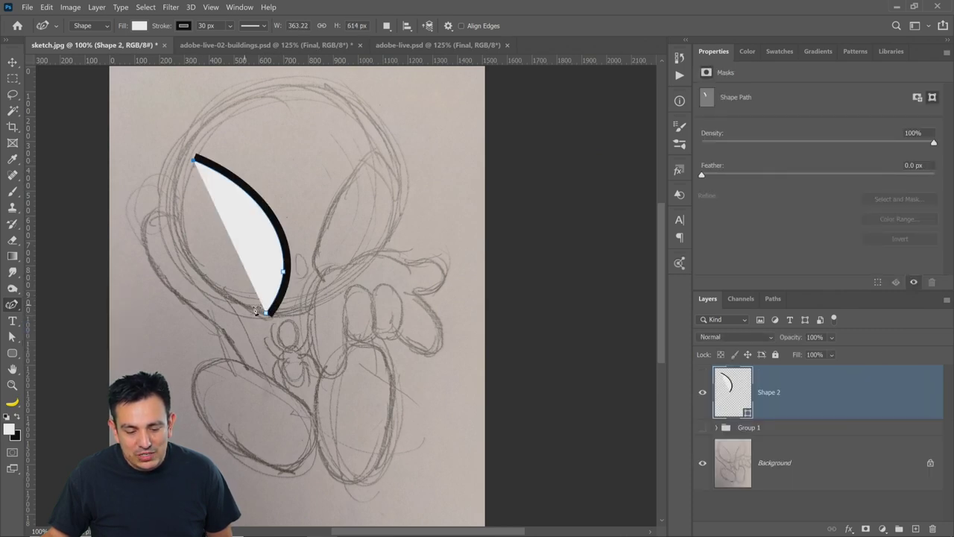
left_click(266, 312)
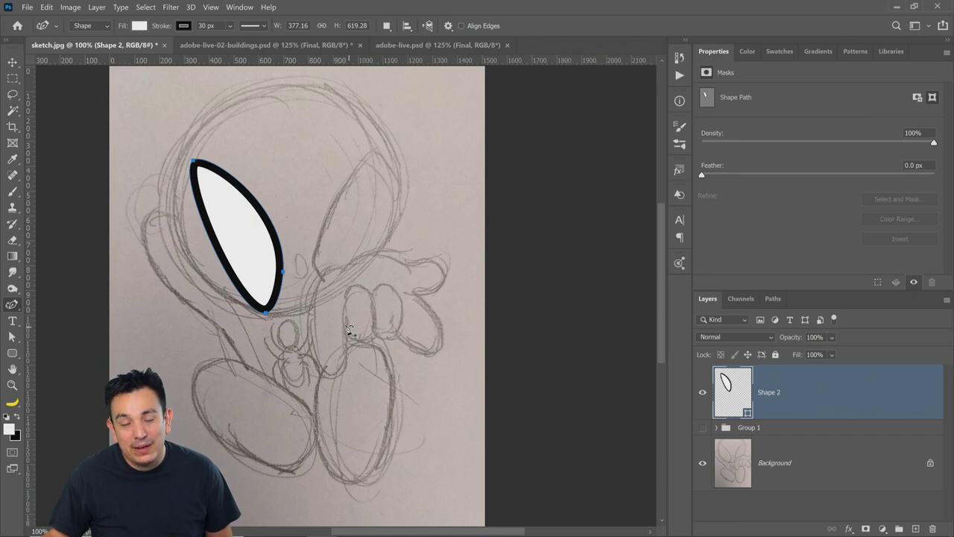
Add an anchor on the left eye's outer edge, pull it out to the sketch line and convert the inner-side anchor to a corner.
left_click(211, 243)
left_click_drag(214, 249, 188, 255)
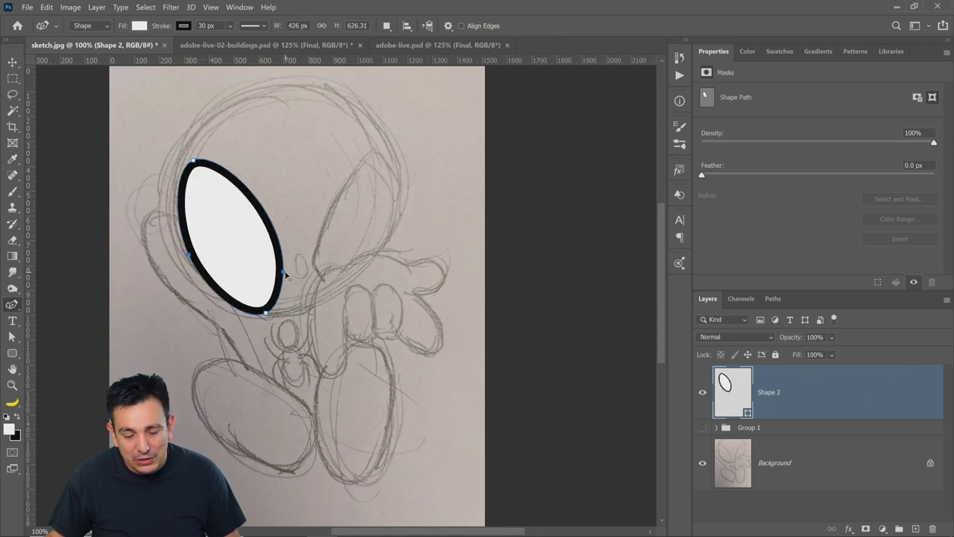
double_click(284, 274)
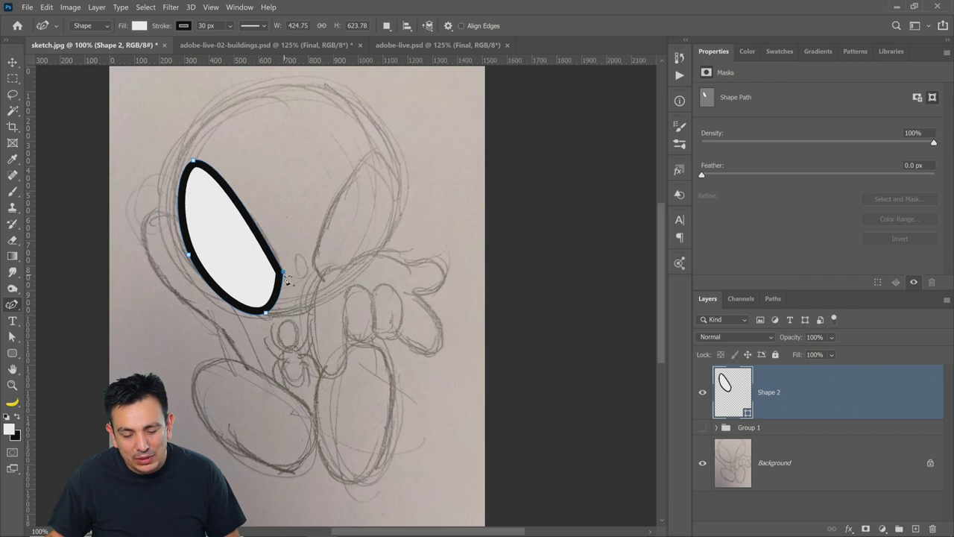
Convert the left eye's top anchor to a corner and bow its inner edge outward with a new anchor midway along it.
left_click(195, 162)
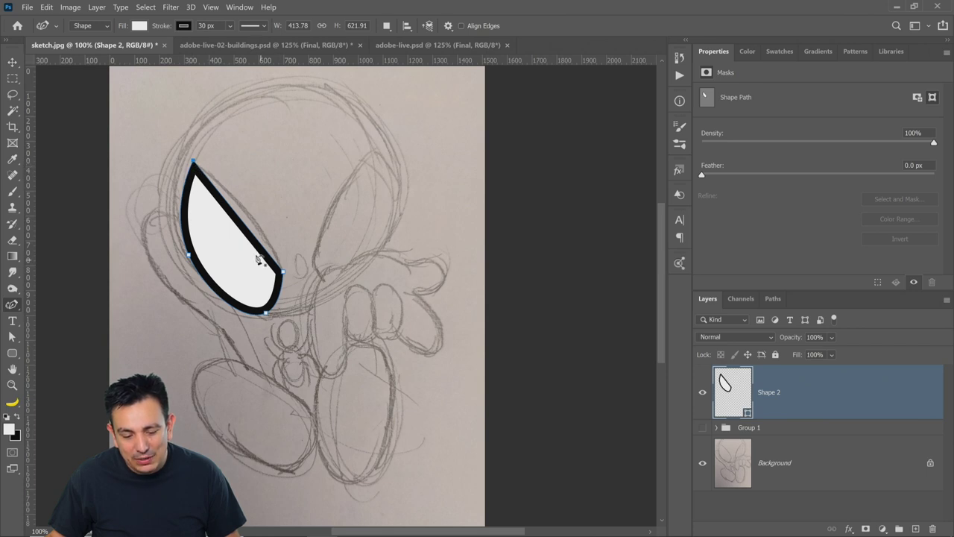
left_click(247, 227)
left_click(281, 272)
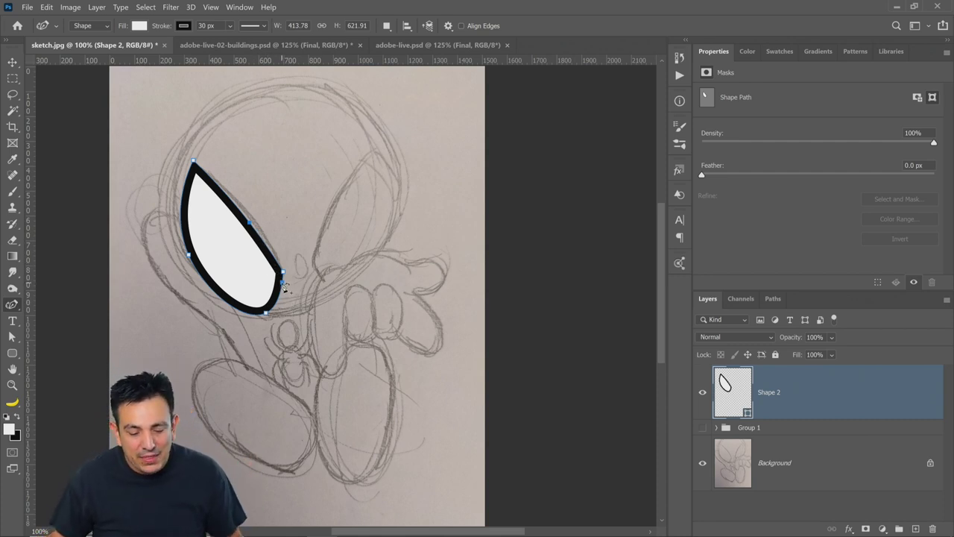
Add an anchor just below the left eye's inner corner, pull it inward as a notch and extend the corner slightly outward.
left_click(282, 280)
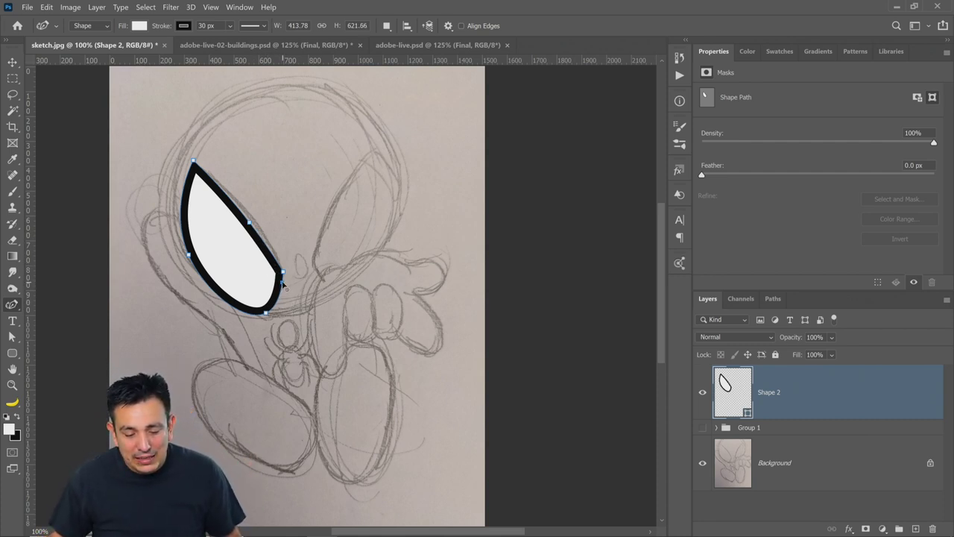
left_click(279, 283)
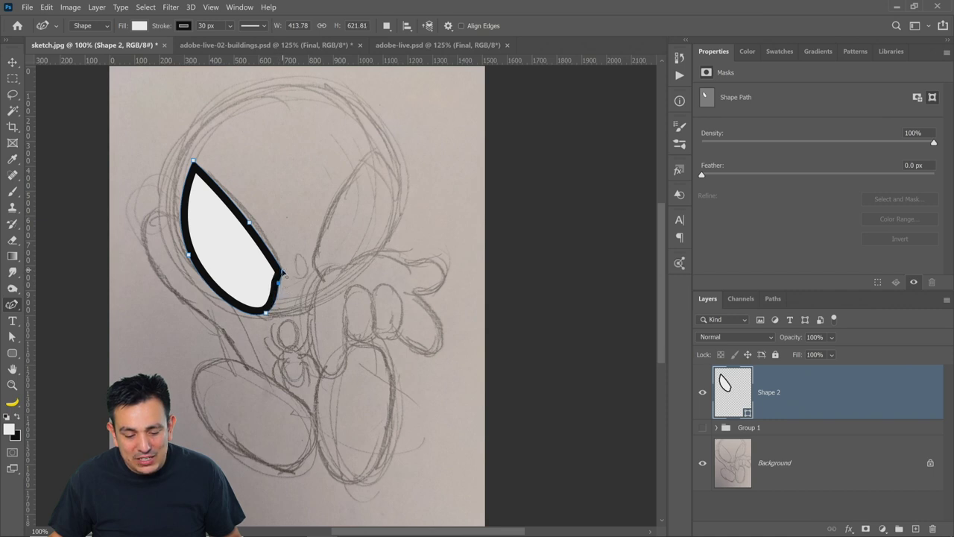
left_click_drag(283, 274, 287, 272)
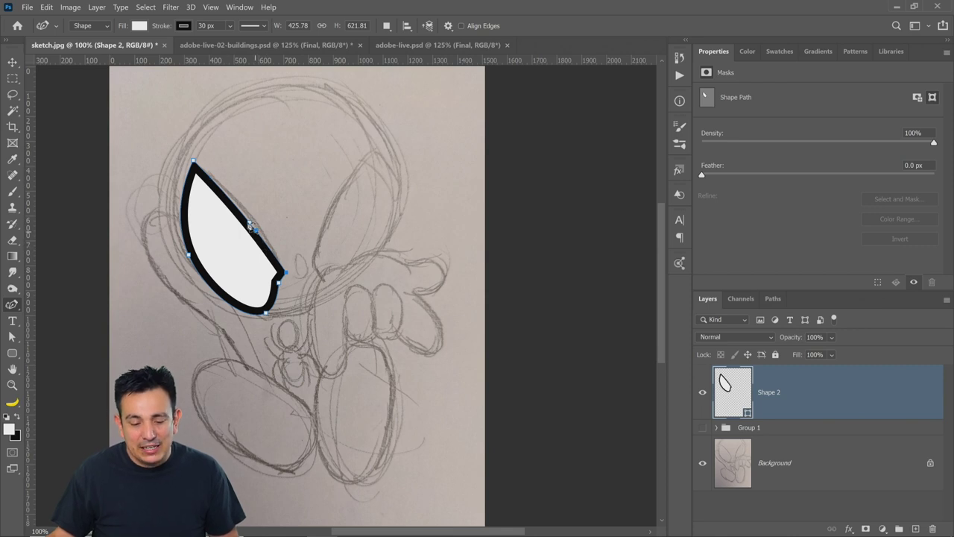
Curve the left eye's inner edge inward near its top tip and pull the outer-edge anchor out, making it about 440 × 638 px.
left_click_drag(194, 159, 203, 180)
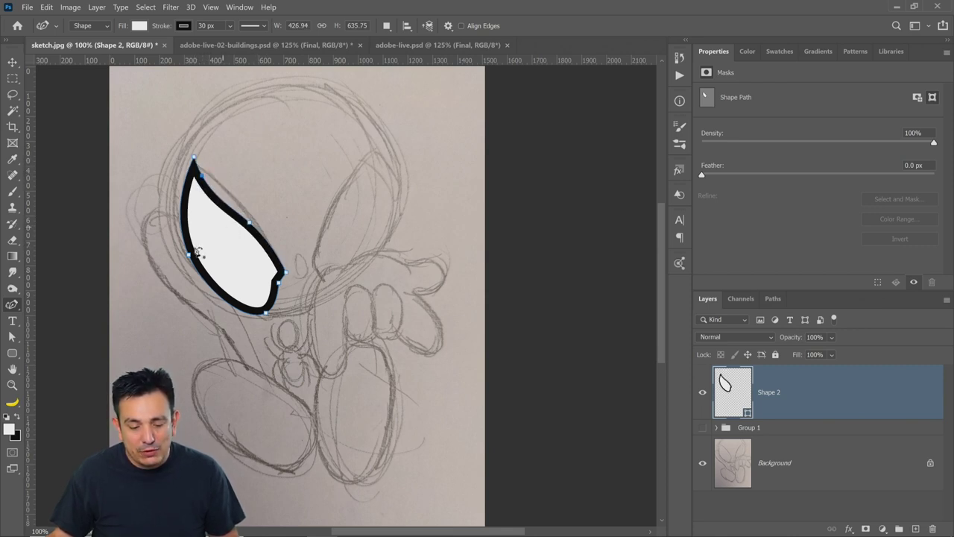
left_click_drag(189, 254, 190, 261)
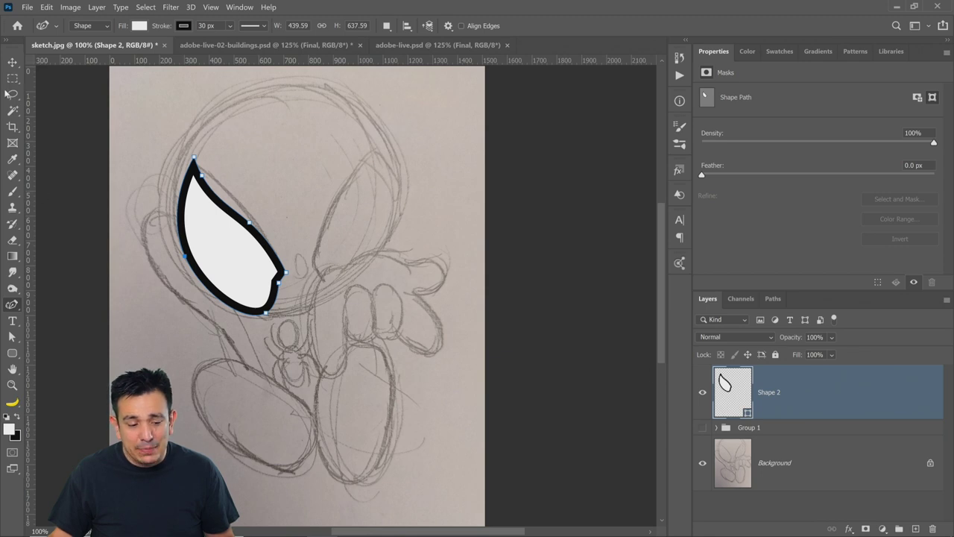
Duplicate the left eye across to the other side of the face and flip the copy horizontally.
left_click(13, 63)
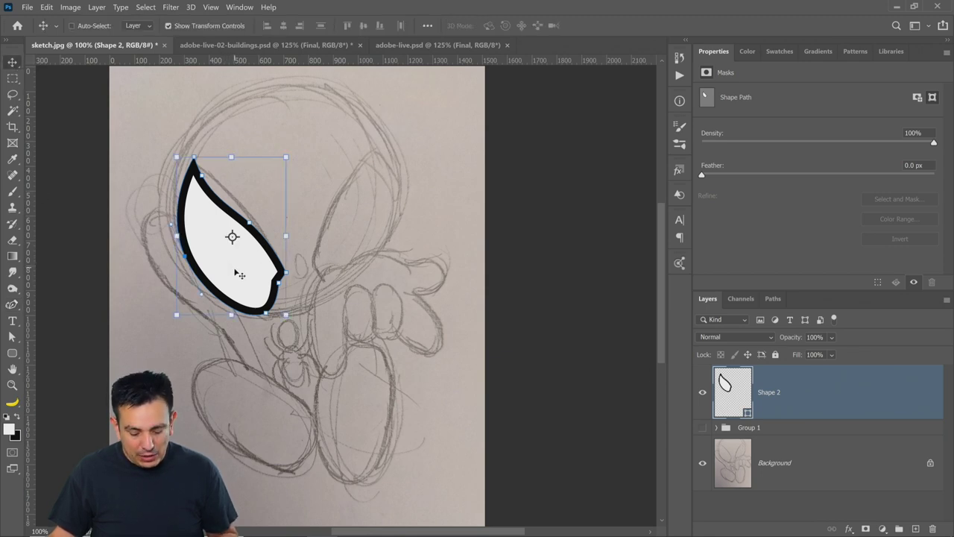
left_click_drag(237, 279, 363, 276)
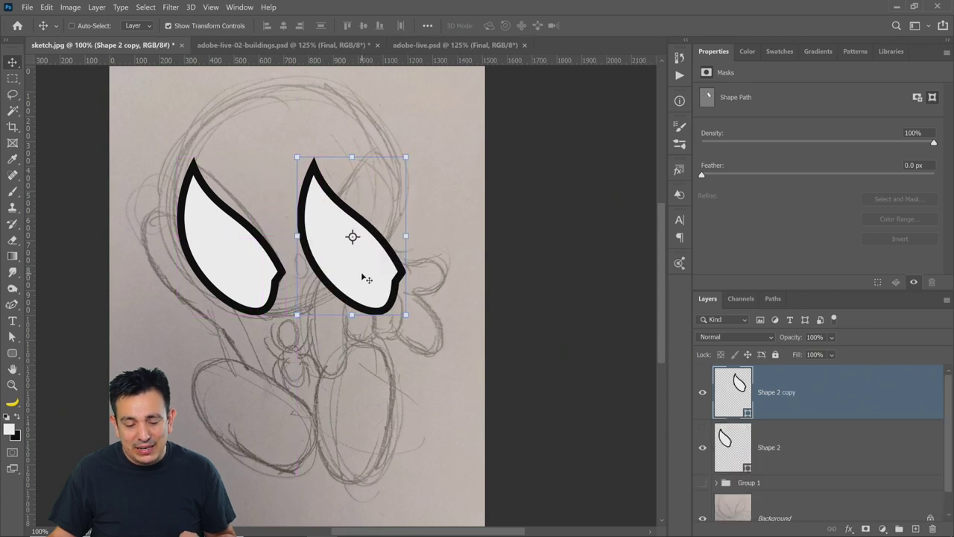
right_click(363, 278)
key("Escape")
key("ctrl+t")
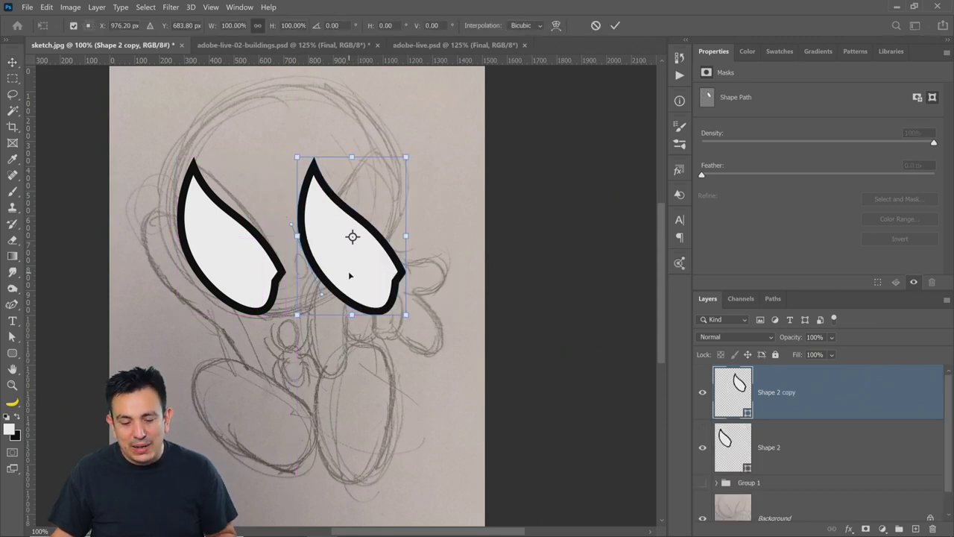
right_click(348, 275)
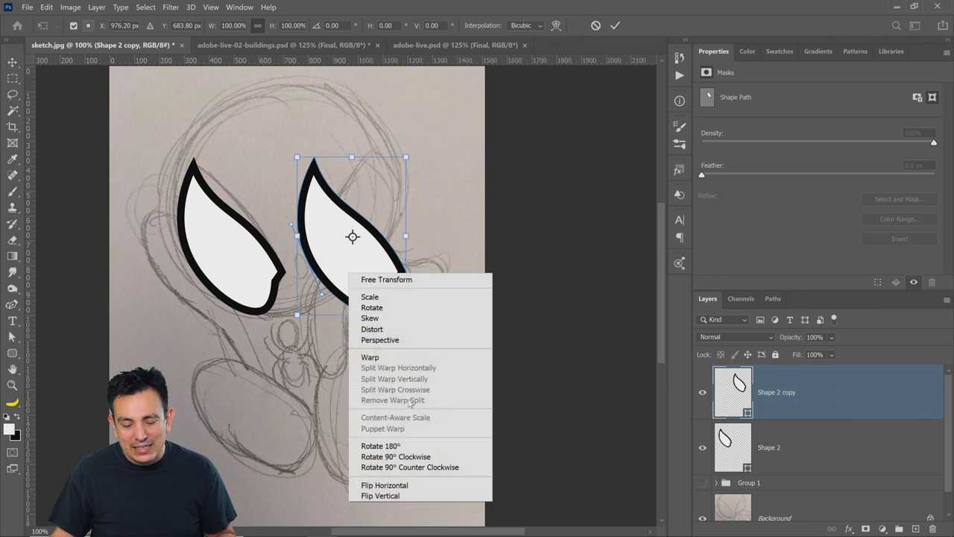
left_click(430, 482)
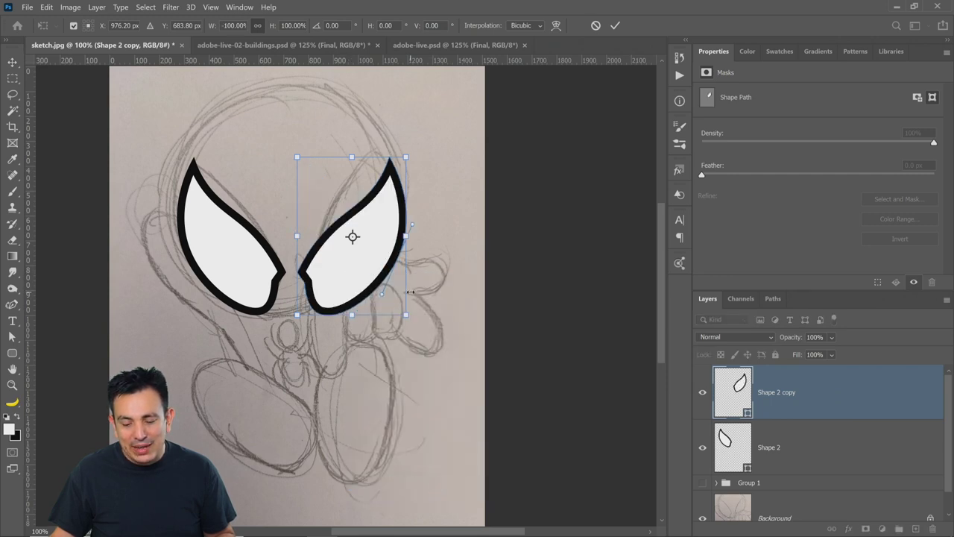
Expand Group 1 and move both eye layers into it, directly above the Ellipse 1 head layer.
left_click(716, 483)
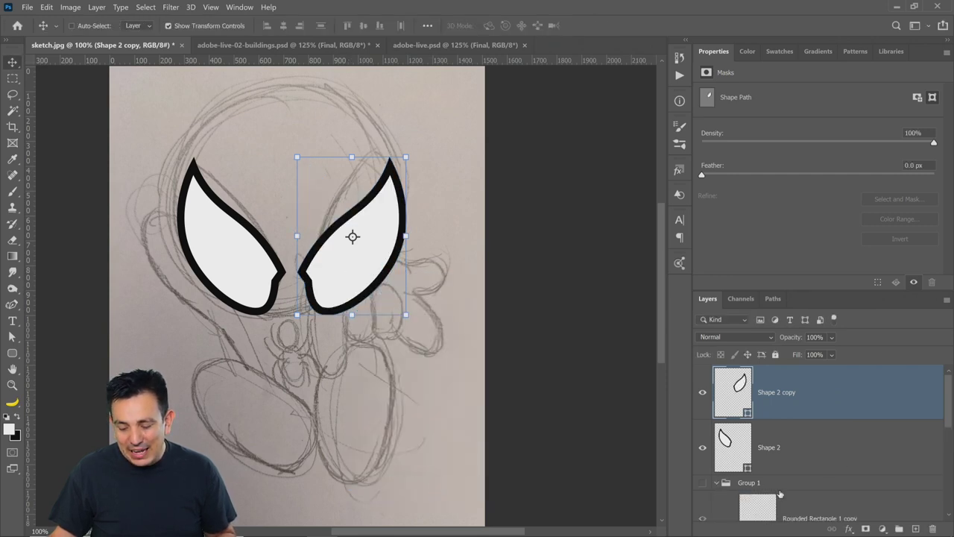
scroll(777, 488, "down", 1)
scroll(778, 488, "up", 1)
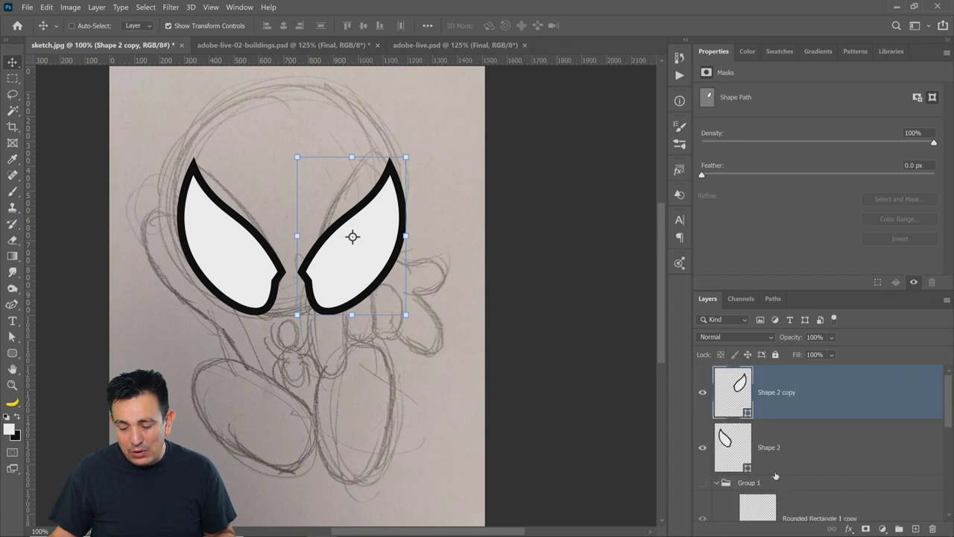
left_click(817, 451, "shift")
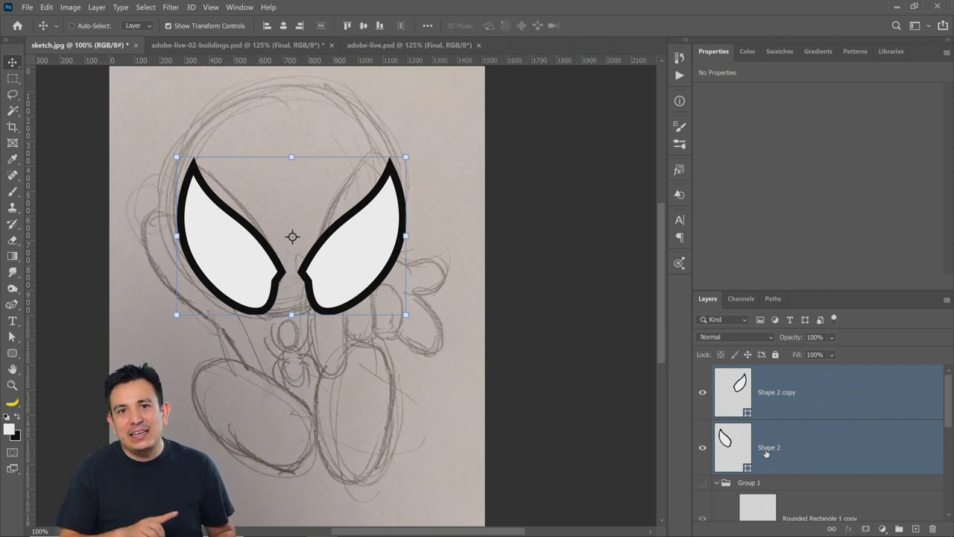
key("ctrl+bracketleft")
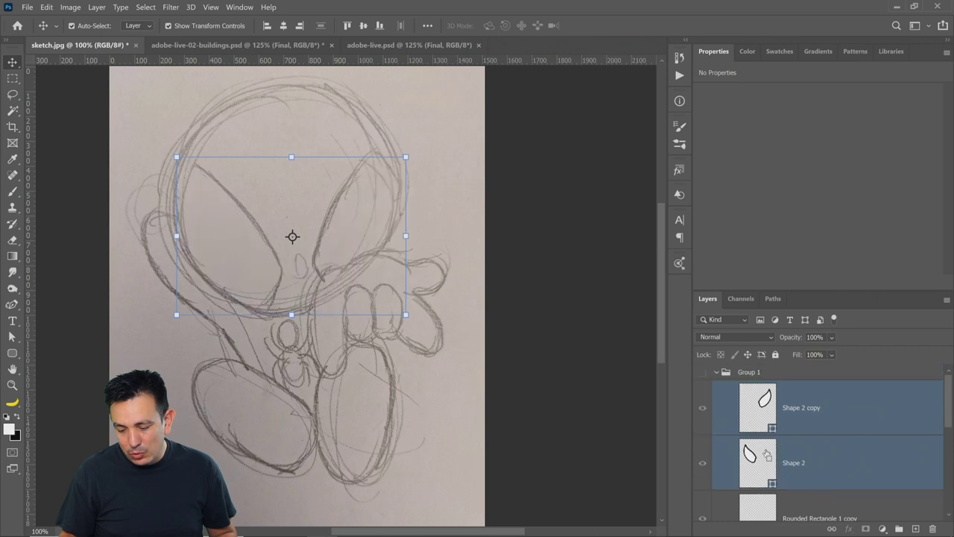
key("ctrl+bracketleft")
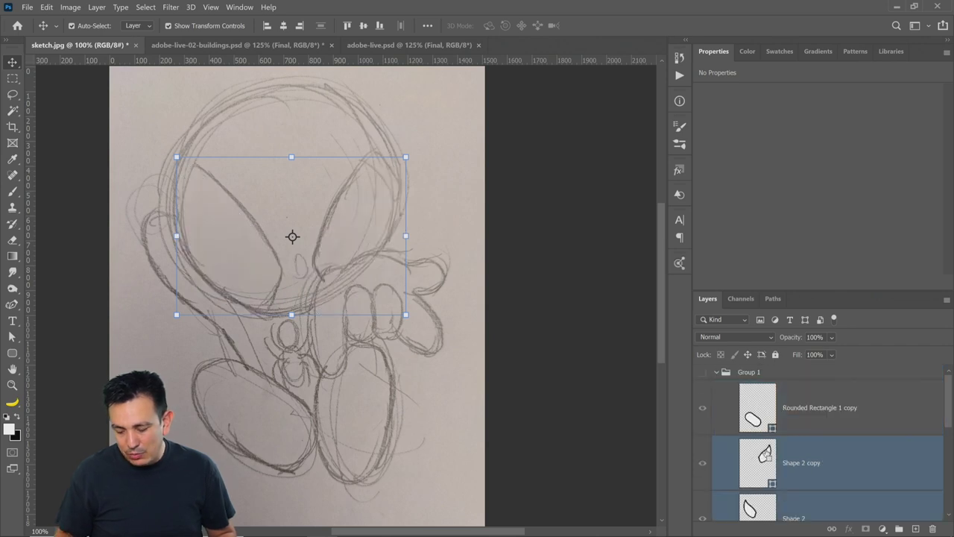
key("ctrl+bracketleft")
scroll(765, 450, "down", 3)
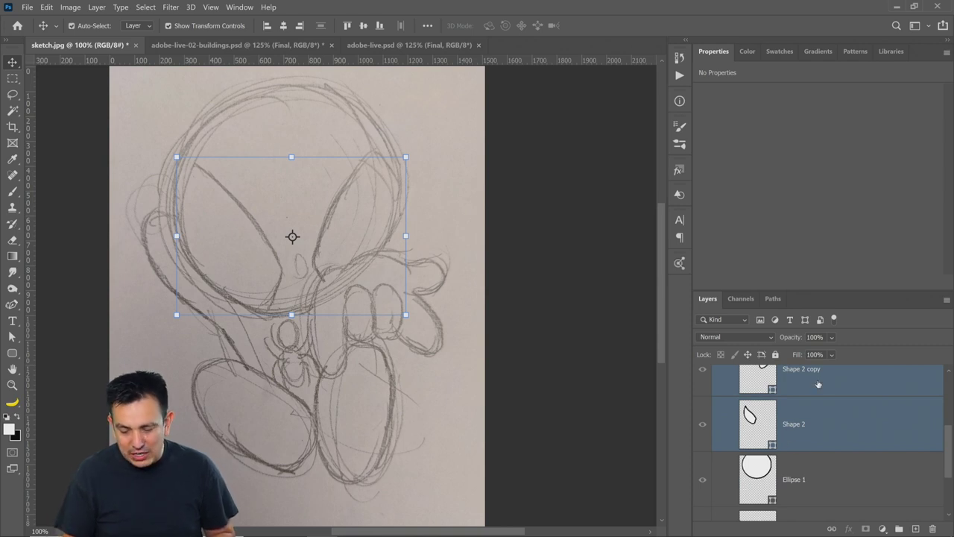
Clip both eye layers to the Ellipse 1 head and make Group 1 visible.
key("ctrl+alt+g")
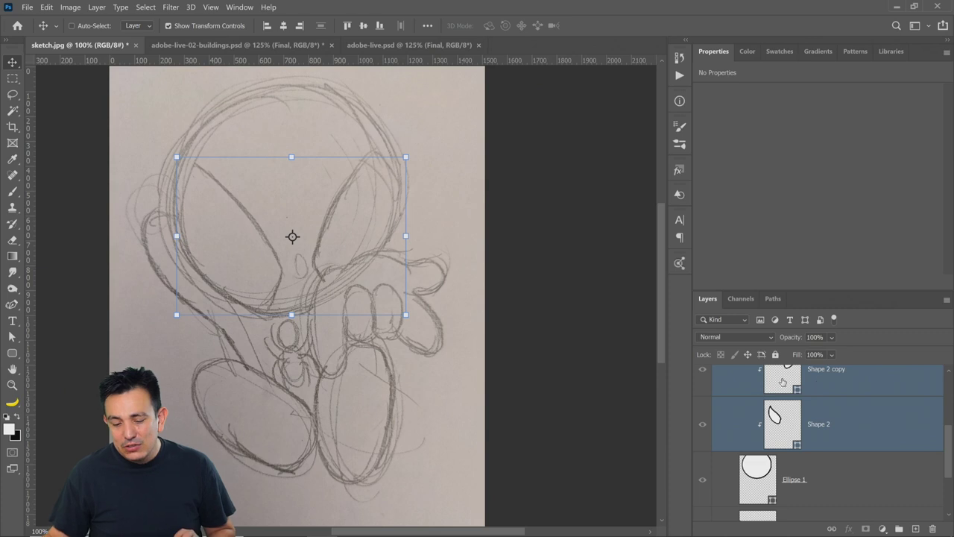
scroll(759, 405, "up", 1)
scroll(753, 436, "up", 4)
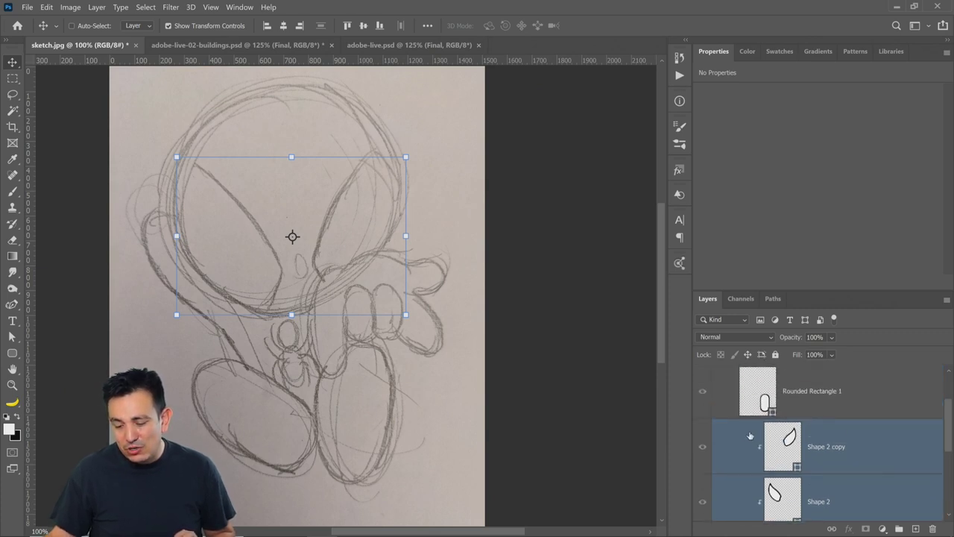
left_click(702, 374)
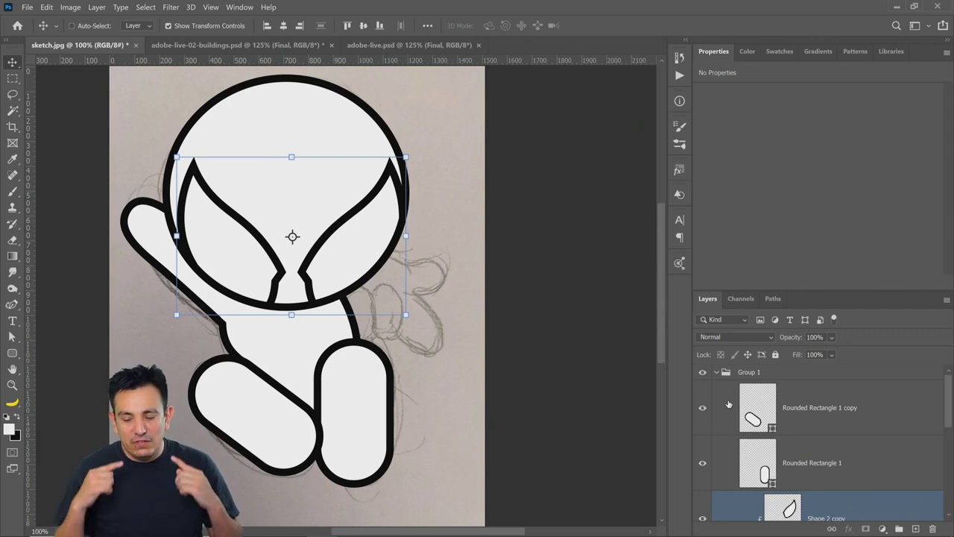
Move the two clipped eyes up and slightly right on the head.
scroll(818, 482, "down", 1)
scroll(818, 483, "down", 1)
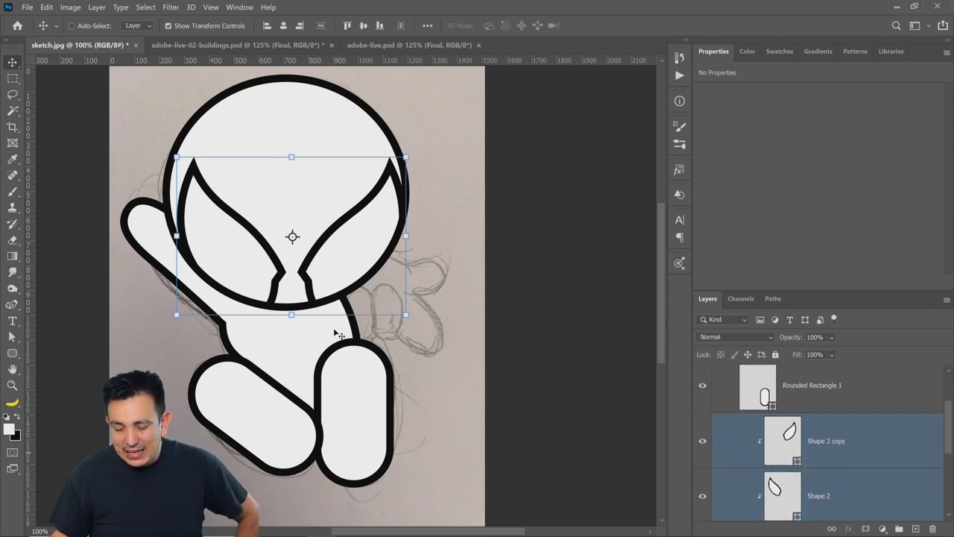
mouse_move(334, 269)
left_mouse_down()
mouse_move(324, 246)
mouse_move(279, 256)
mouse_move(356, 235)
mouse_move(373, 243)
mouse_move(320, 259)
mouse_move(340, 259)
left_mouse_up()
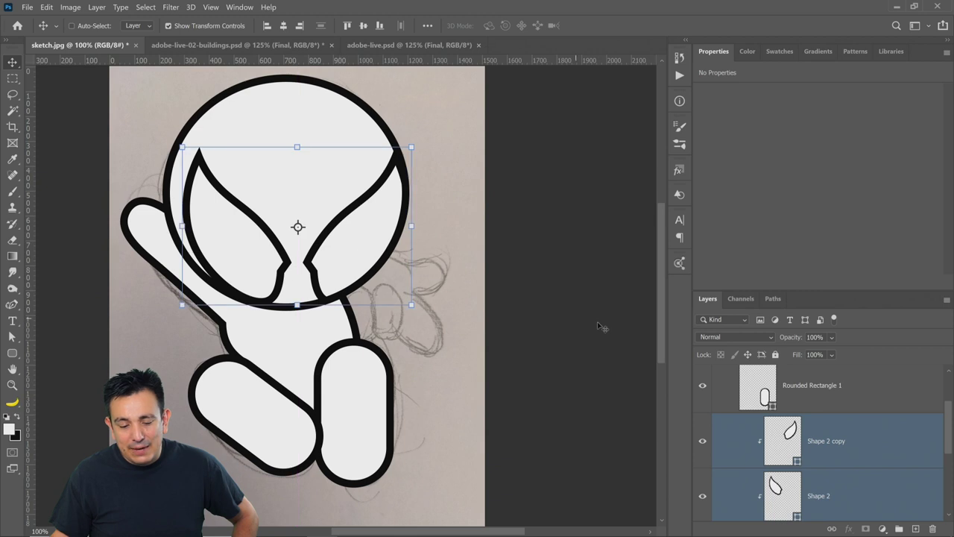
Collapse Group 1 and hide it to expose the sketch.
left_click(835, 402)
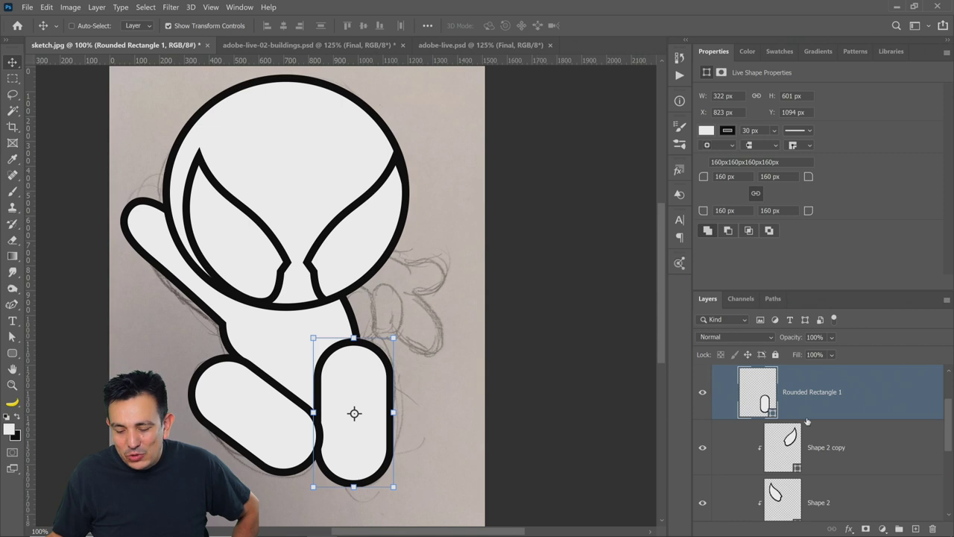
scroll(835, 386, "up", 3)
left_click(717, 372)
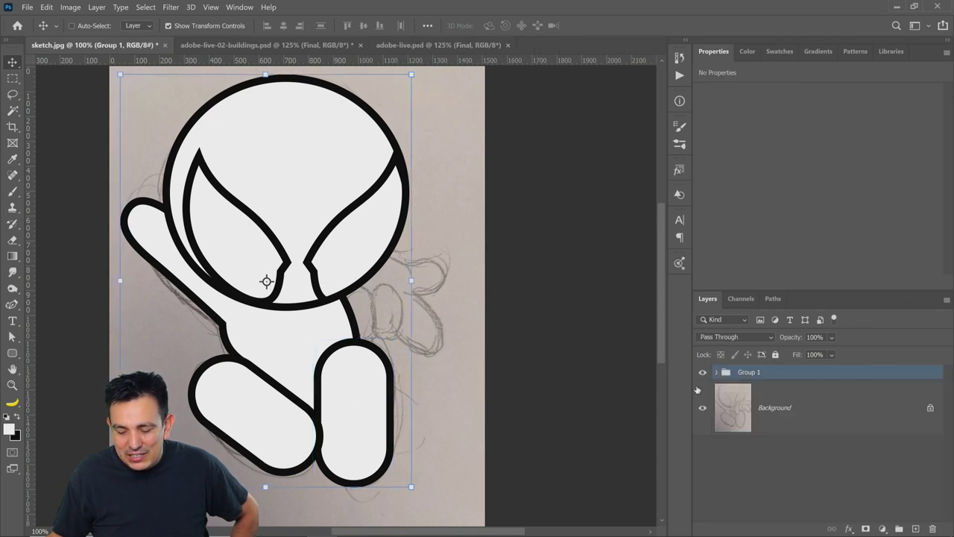
left_click(702, 372)
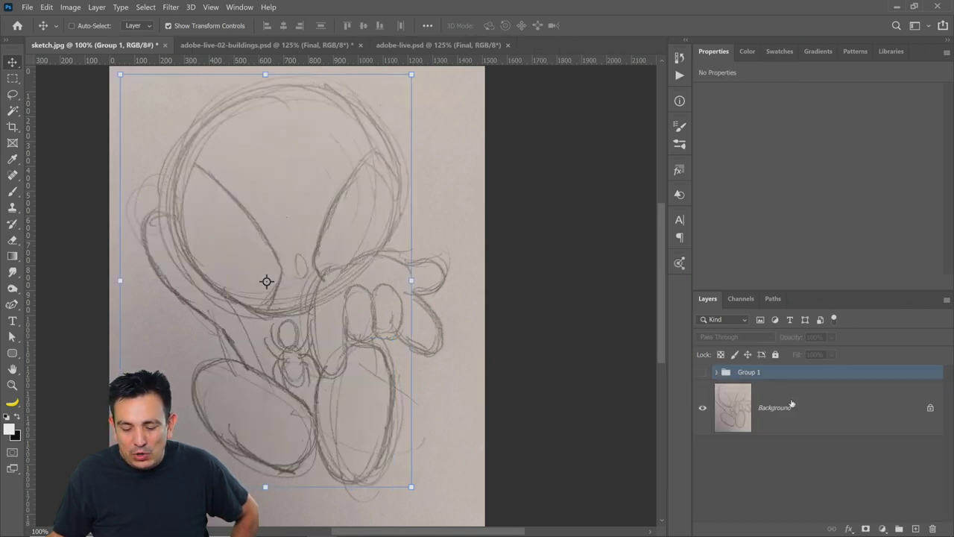
Start a Curvature Pen shape above the Background layer, tracing the outstretched hand's top edge and around its upper finger.
left_click(791, 404)
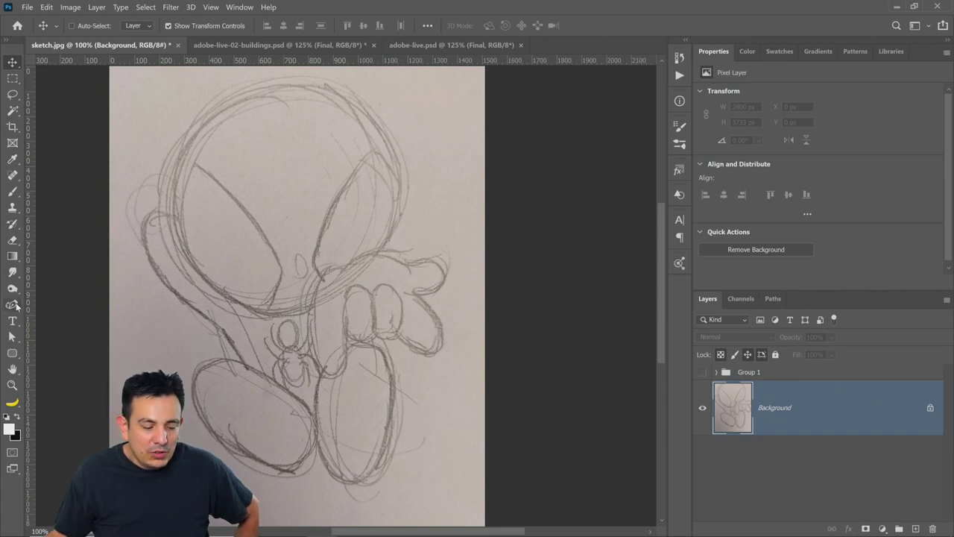
left_click(13, 304)
left_click(88, 329)
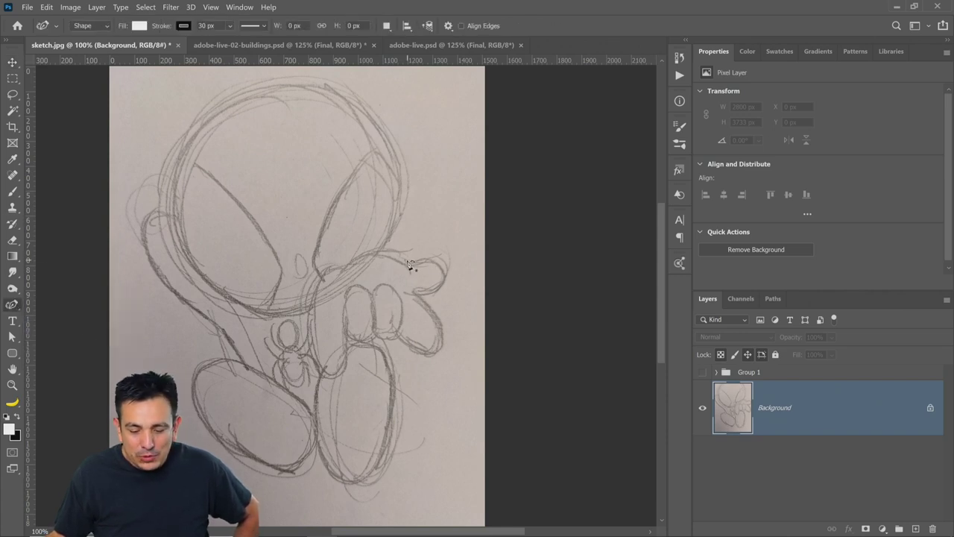
left_click(348, 270)
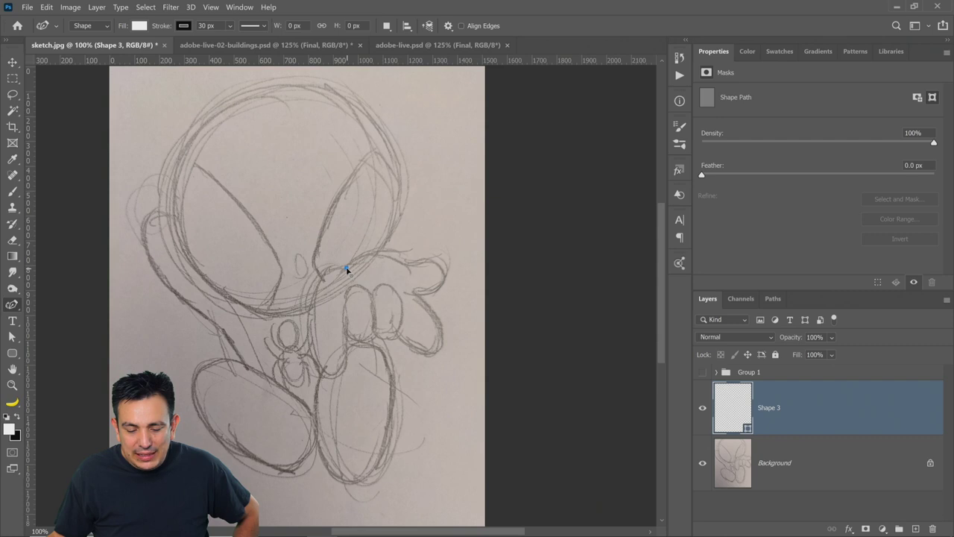
left_click(401, 264)
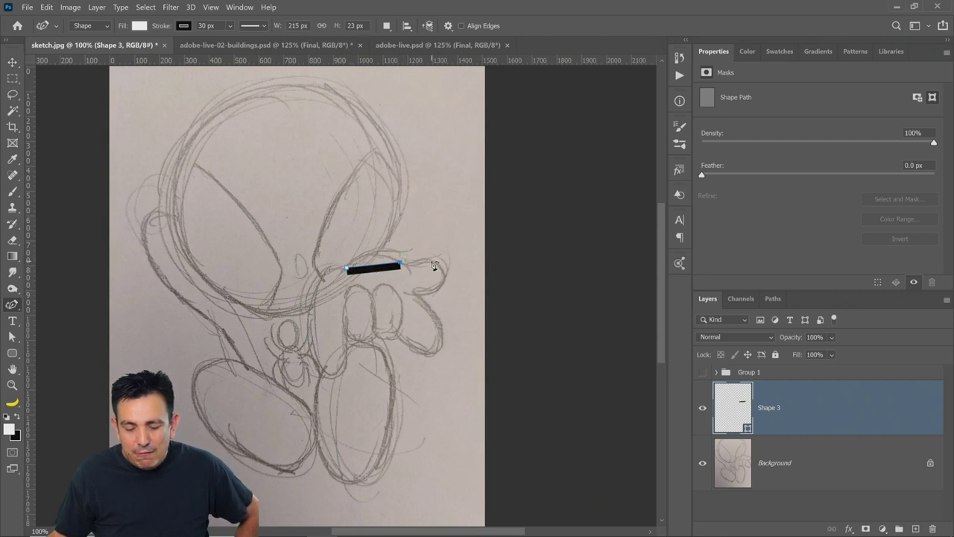
left_click(431, 261)
left_click(437, 290)
left_click(413, 293)
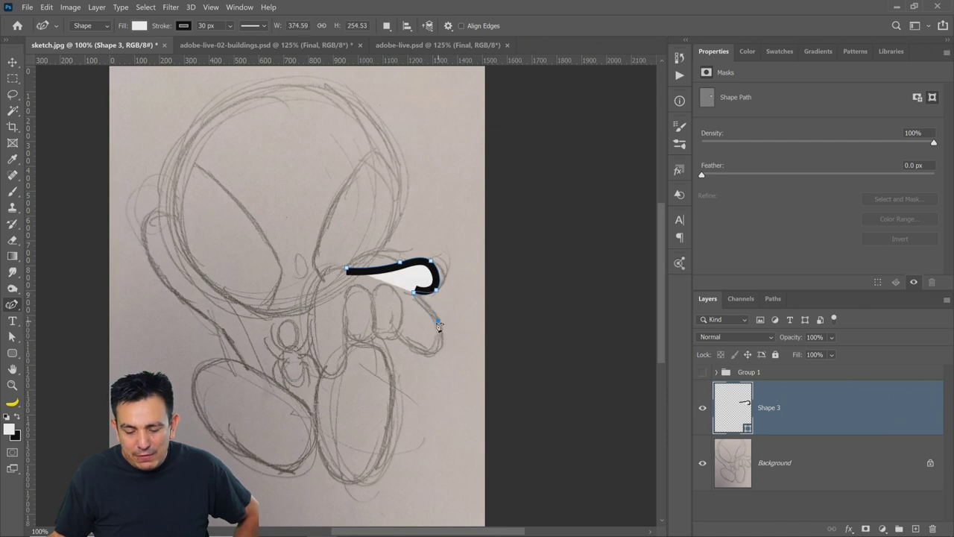
Continue the hand outline around the lower finger and back along the underside of the palm.
left_click(437, 321)
left_click(415, 350)
left_click(395, 333)
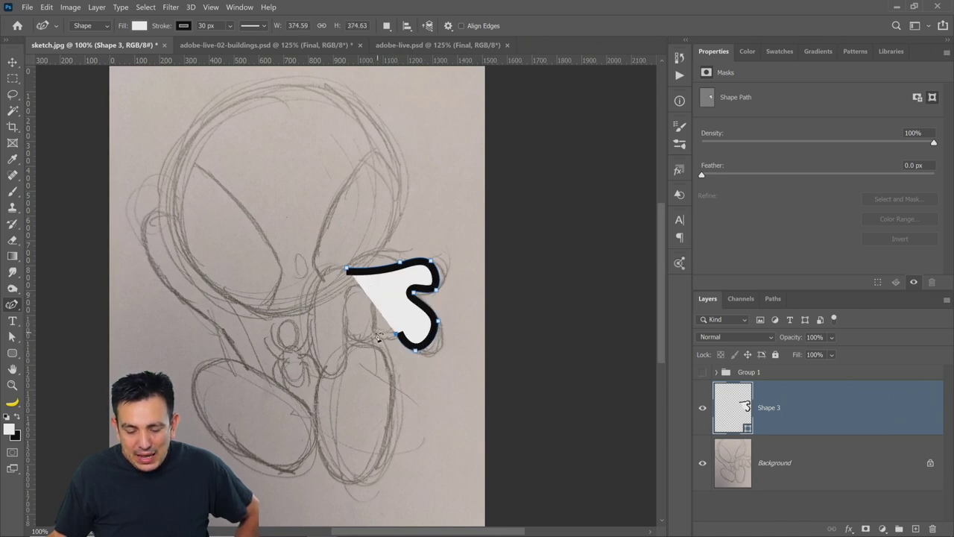
left_click(375, 329)
left_click(346, 332)
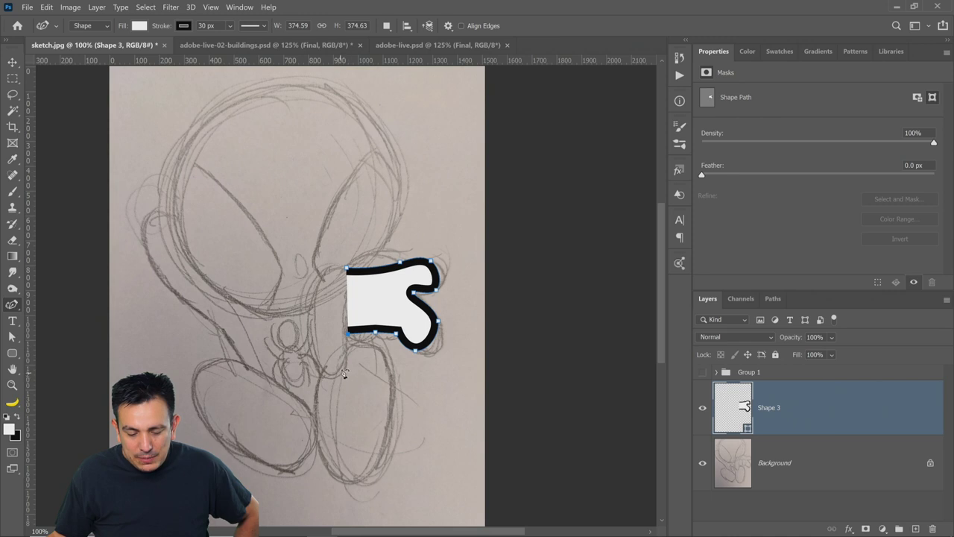
Trace around the arm's lower end and up its inner side, closing the shape at about 544 × 452 px.
left_click(343, 367)
left_click(319, 366)
left_click(314, 297)
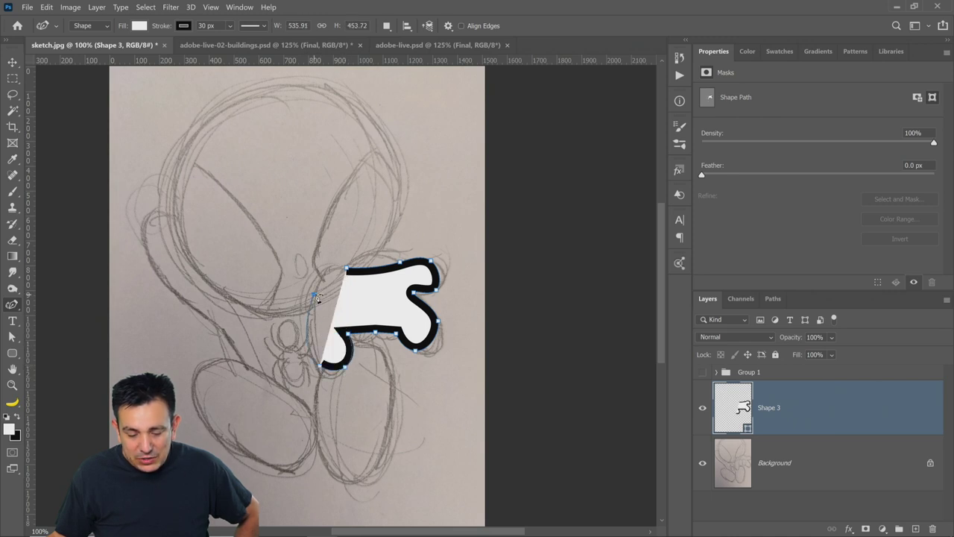
left_click(347, 270)
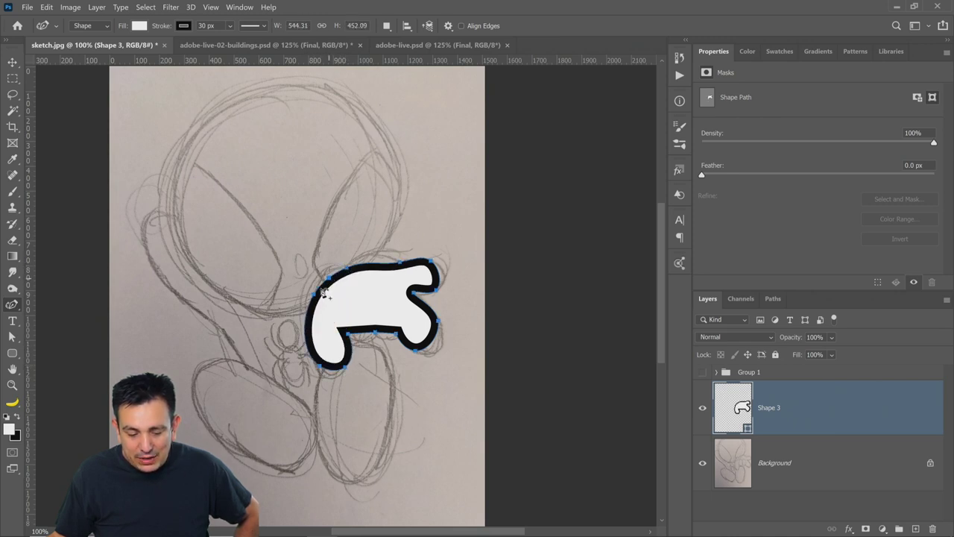
Lower Shape 3's opacity to 23% and fit the hand's top edge and the arm's outer side to the sketch lines.
left_click_drag(316, 297, 330, 283)
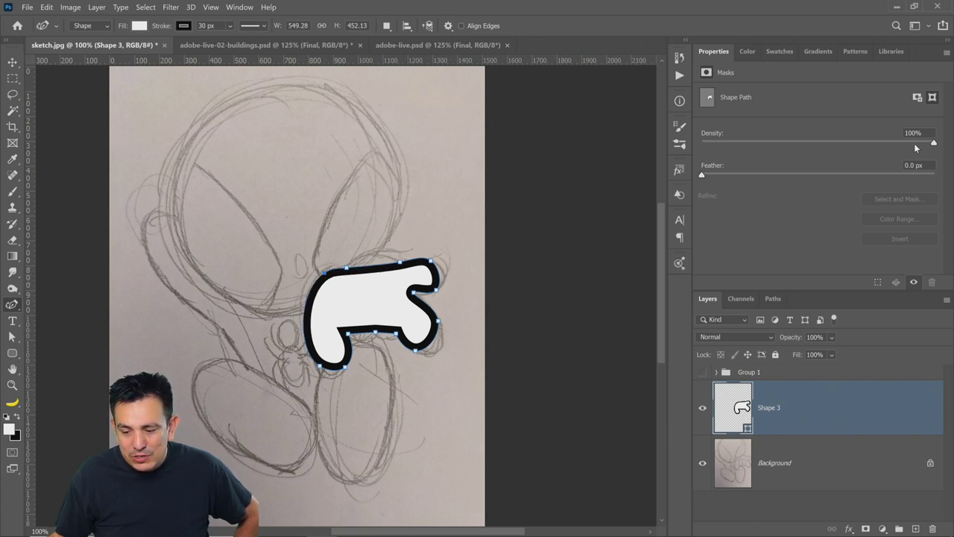
left_click_drag(785, 341, 740, 343)
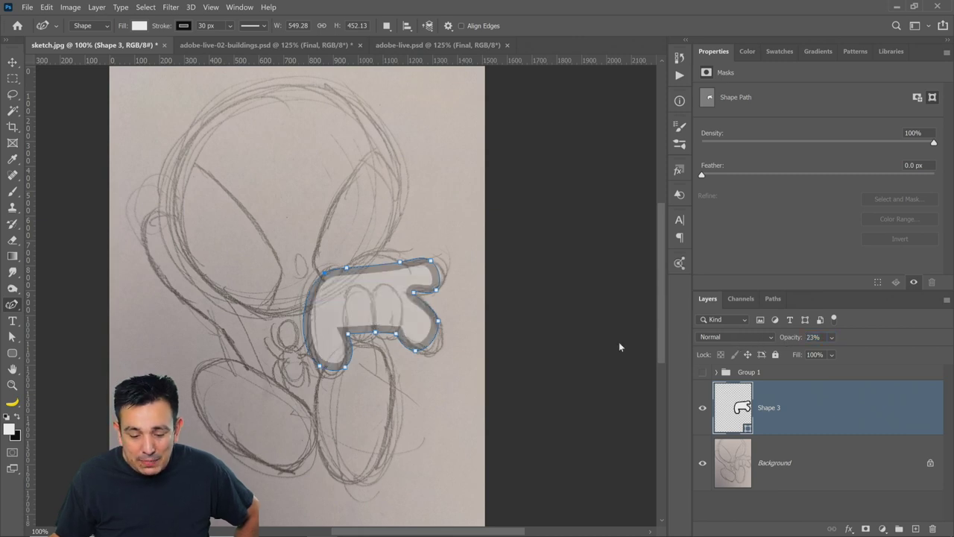
left_click_drag(346, 268, 366, 256)
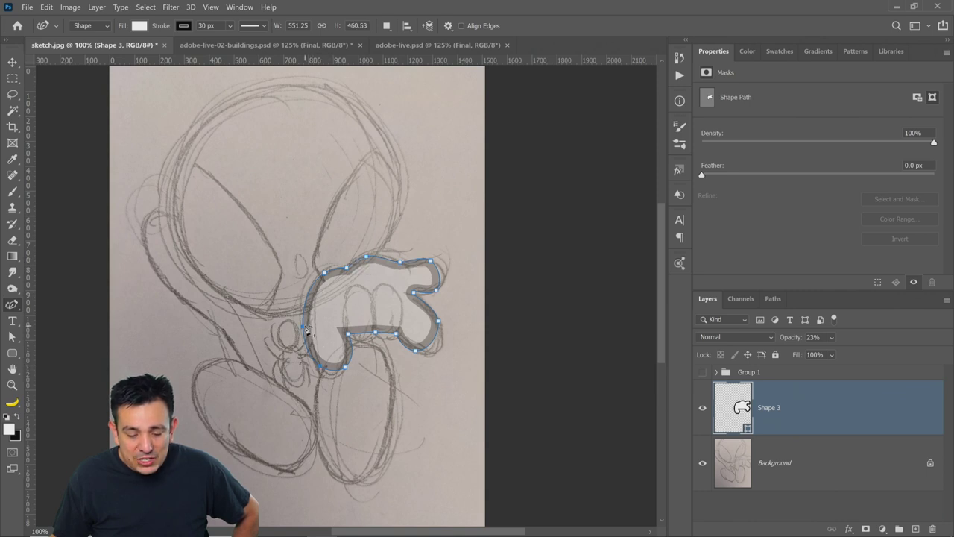
left_click_drag(305, 325, 309, 325)
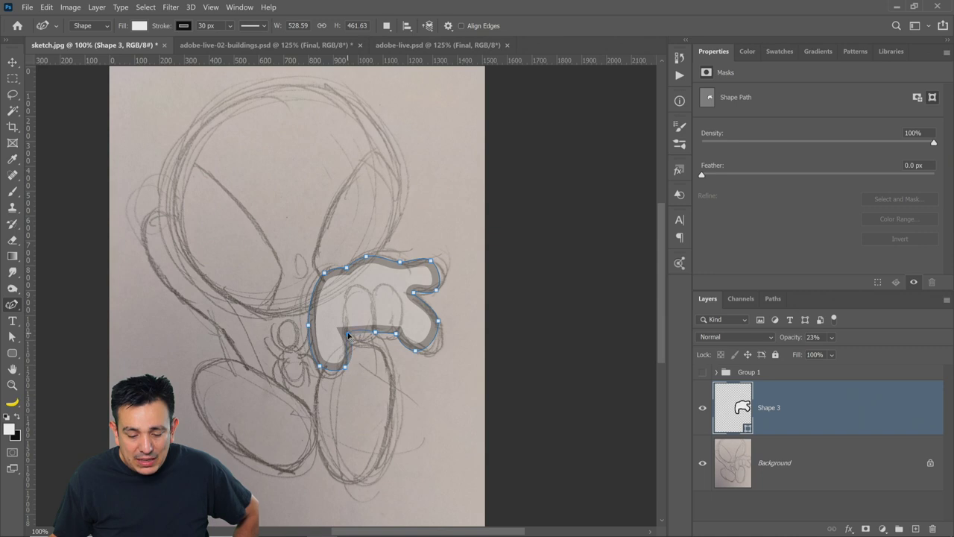
Shape two fingertip bumps along the palm's underside and extend the tips of both outstretched fingers to match the sketch.
left_click(349, 335)
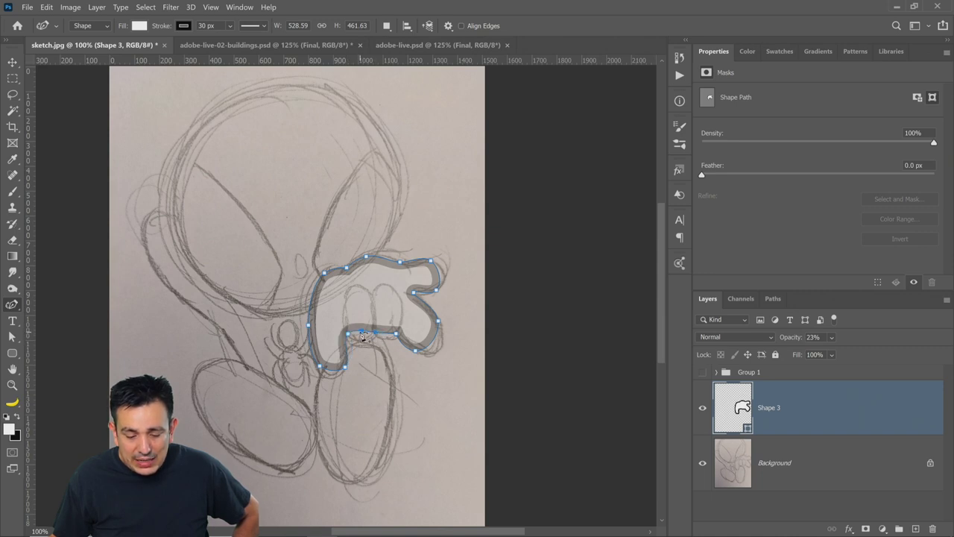
left_click(363, 340)
left_click(385, 336)
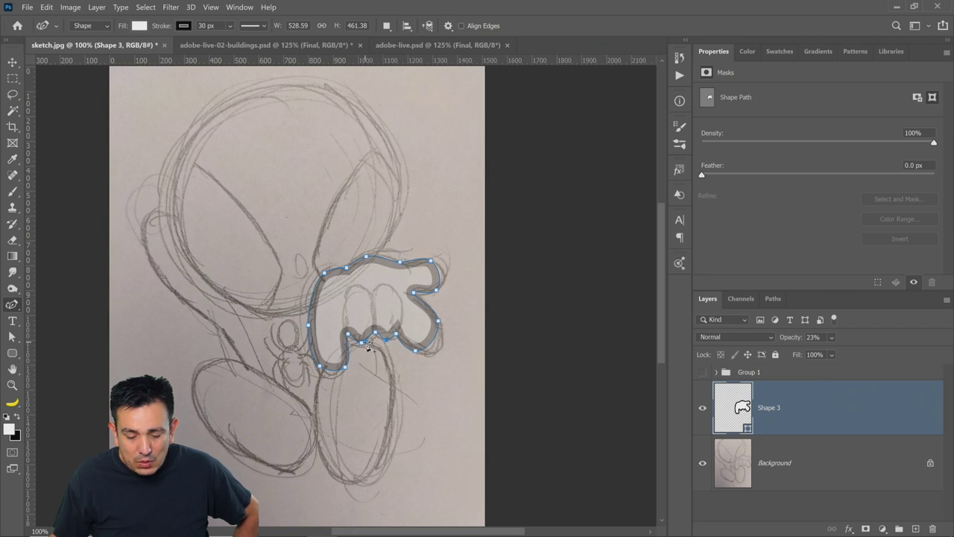
left_click_drag(378, 337, 342, 319)
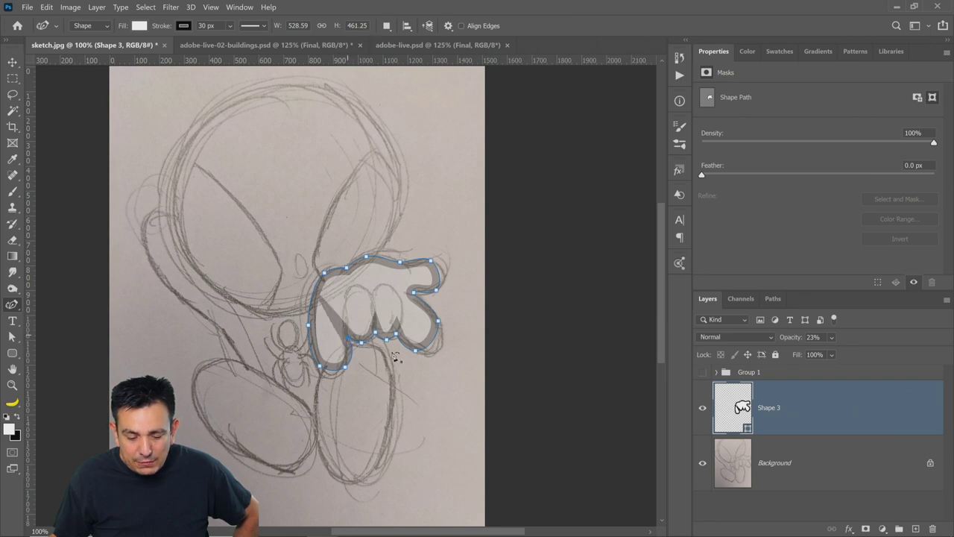
left_click_drag(415, 354, 443, 349)
left_click_drag(440, 277, 446, 272)
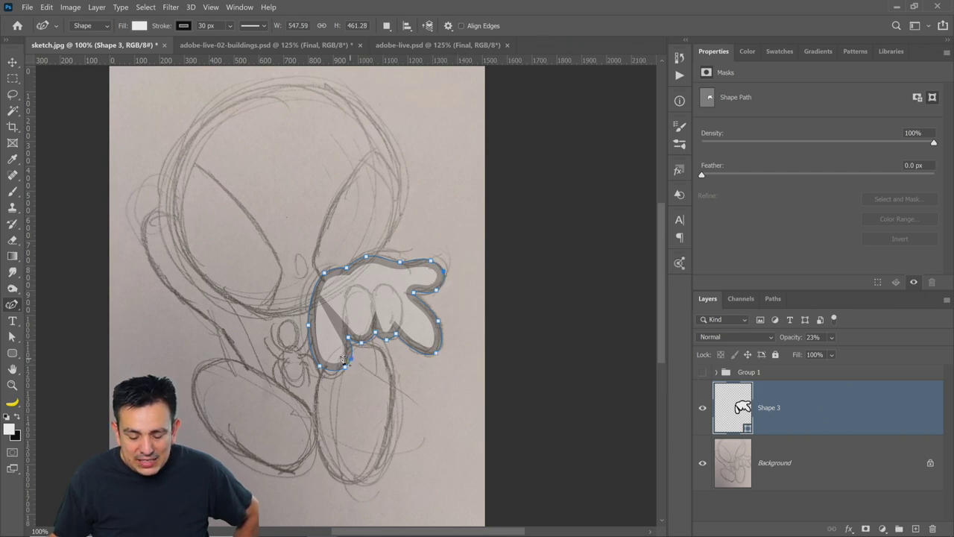
Try round stroke corners on the hand shape and restore the mitered corners.
left_click(12, 385)
left_click_drag(340, 342, 473, 280)
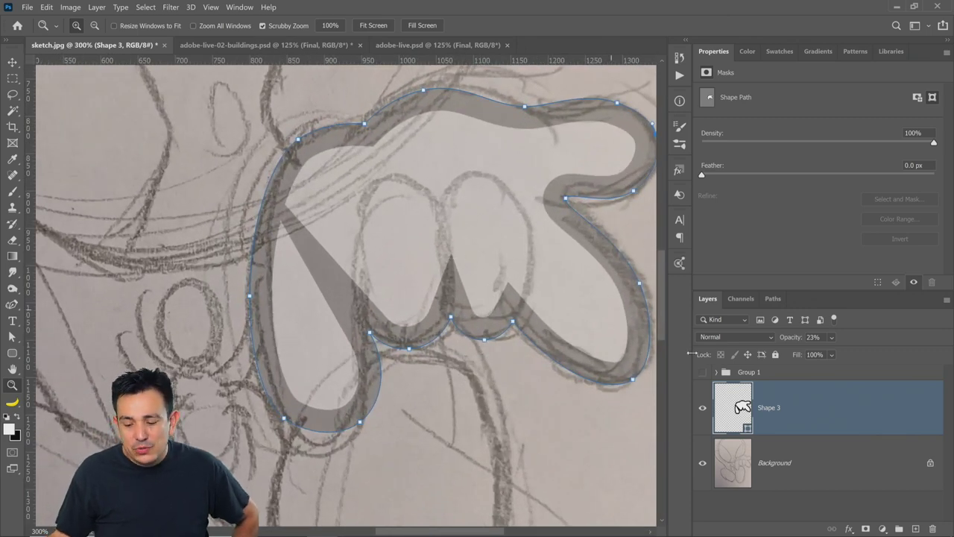
left_click(12, 337)
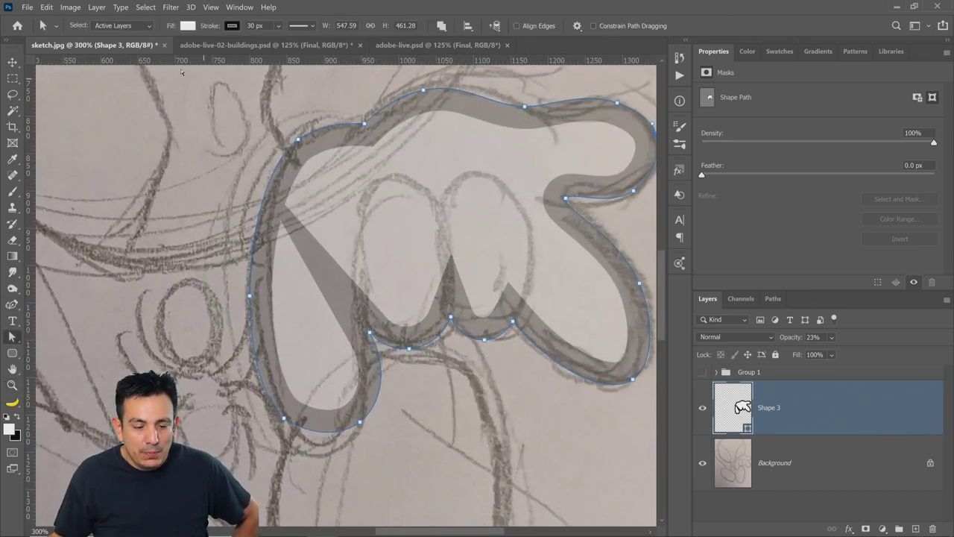
left_click(314, 27)
left_click(348, 160)
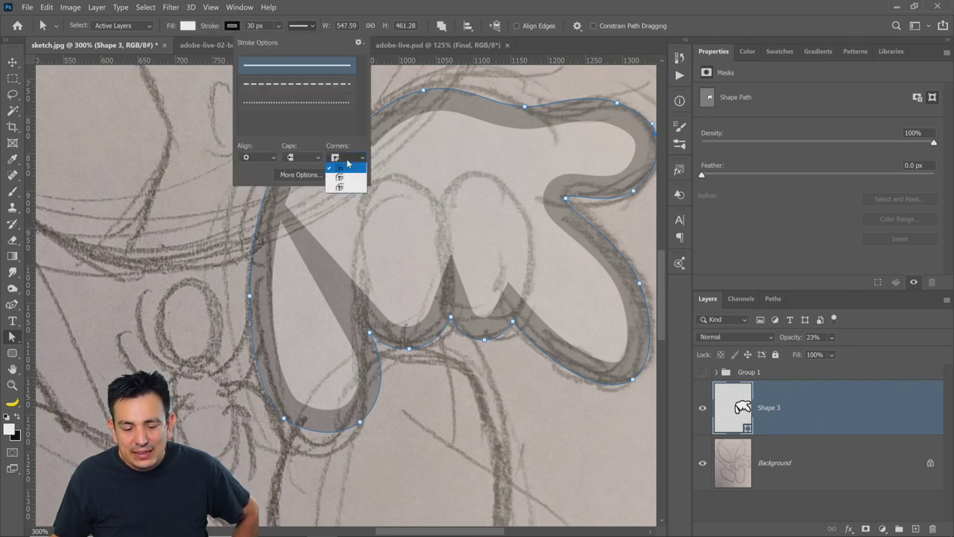
left_click(354, 179)
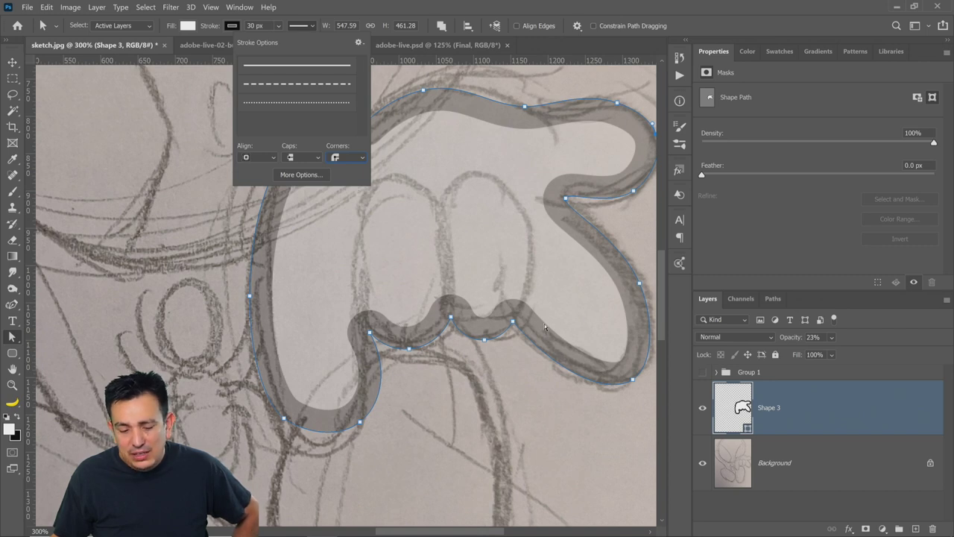
left_click(363, 158)
left_click(348, 170)
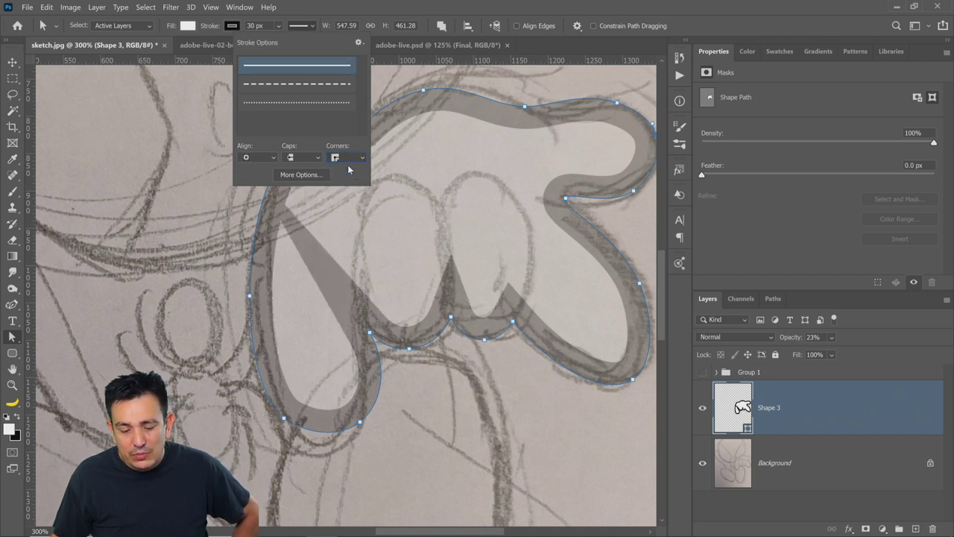
left_click(396, 13)
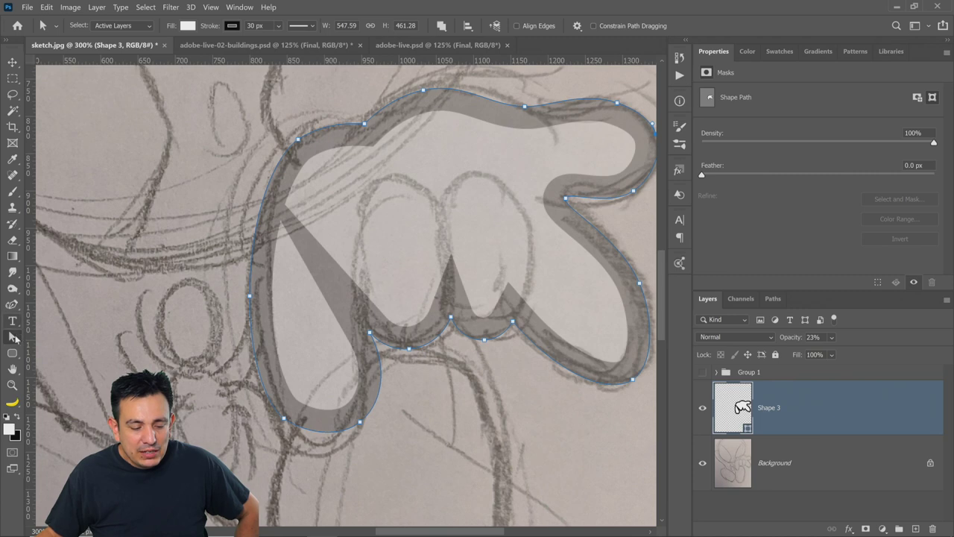
Adjust the curves at the corners beside and between the two folded fingertips with the Convert Point Tool.
left_click_drag(12, 337, 67, 351)
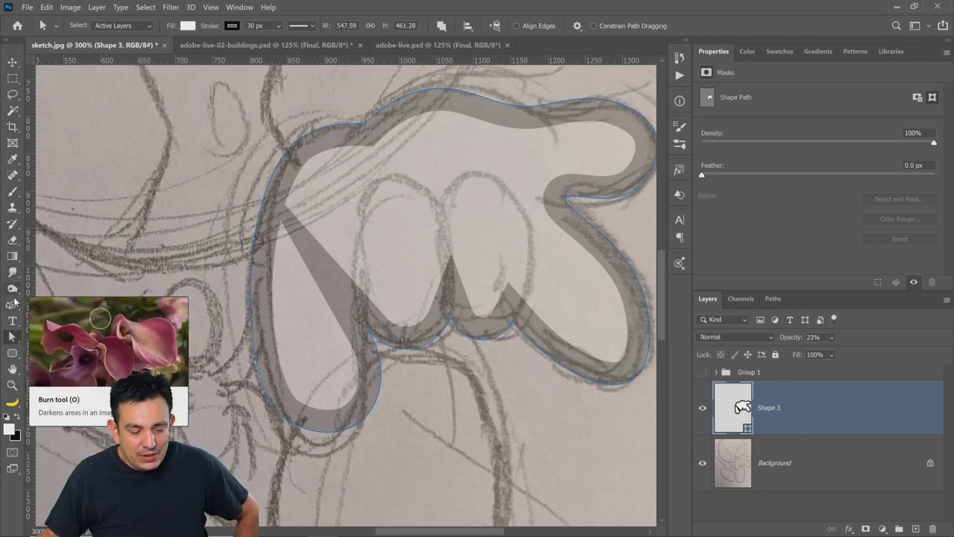
left_click(12, 305)
left_click_drag(14, 307, 84, 364)
left_click(371, 334)
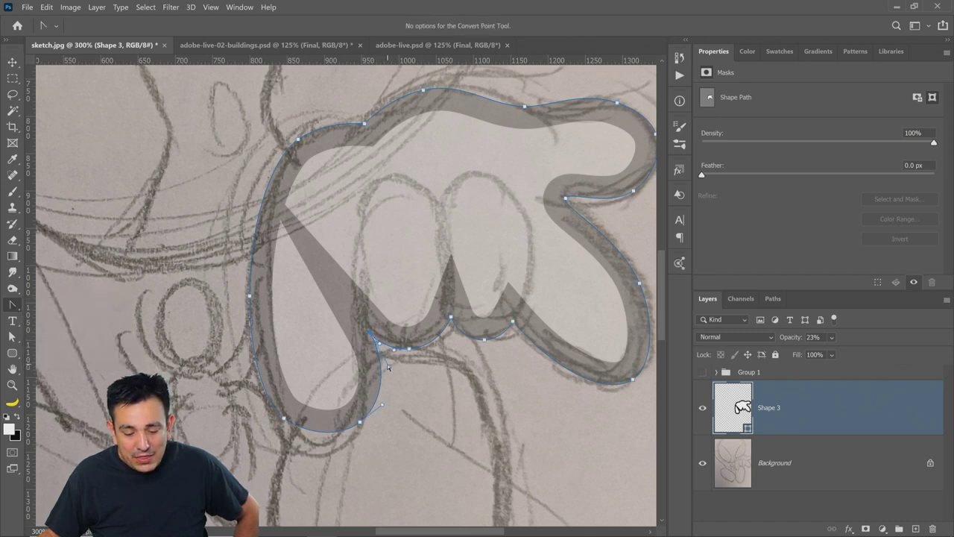
mouse_move(371, 352)
left_mouse_down()
mouse_move(369, 328)
mouse_move(377, 342)
mouse_move(370, 337)
left_mouse_up()
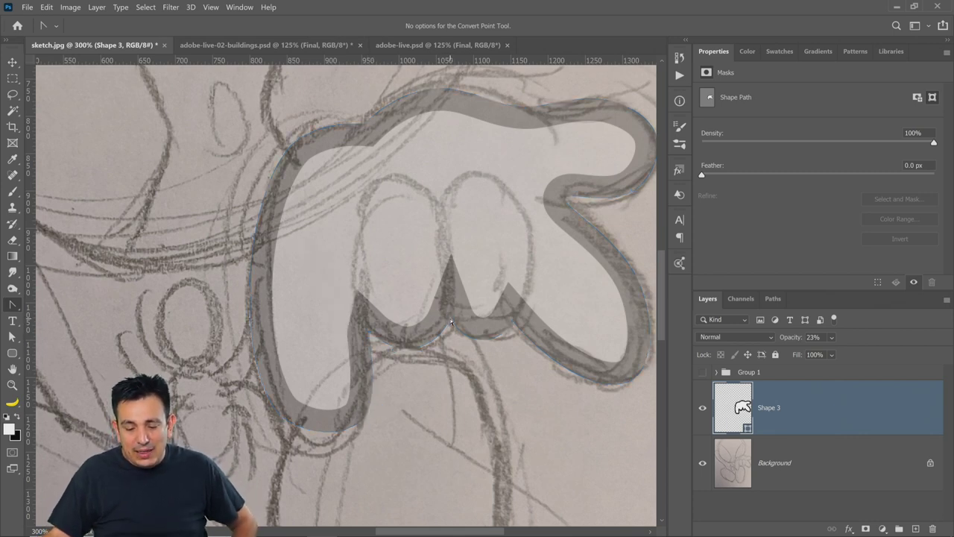
left_click_drag(451, 317, 455, 322)
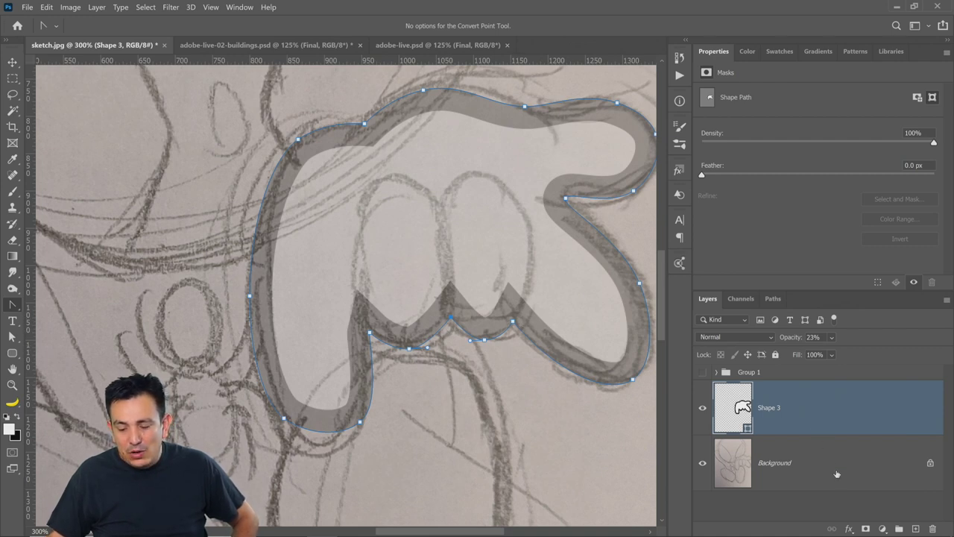
Restore Shape 3's opacity to 100% and hide the layer to expose the sketched fingers.
left_click_drag(784, 340, 890, 340)
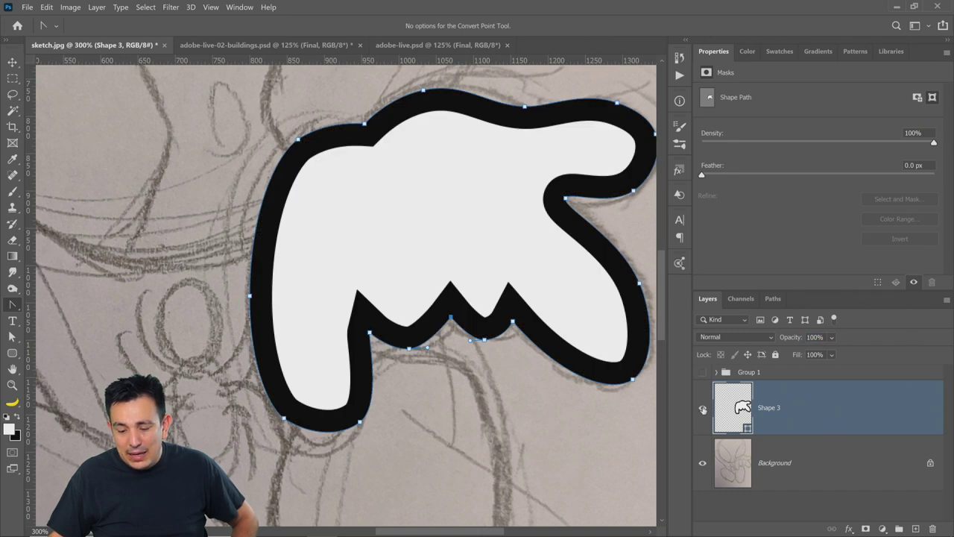
left_click(702, 409)
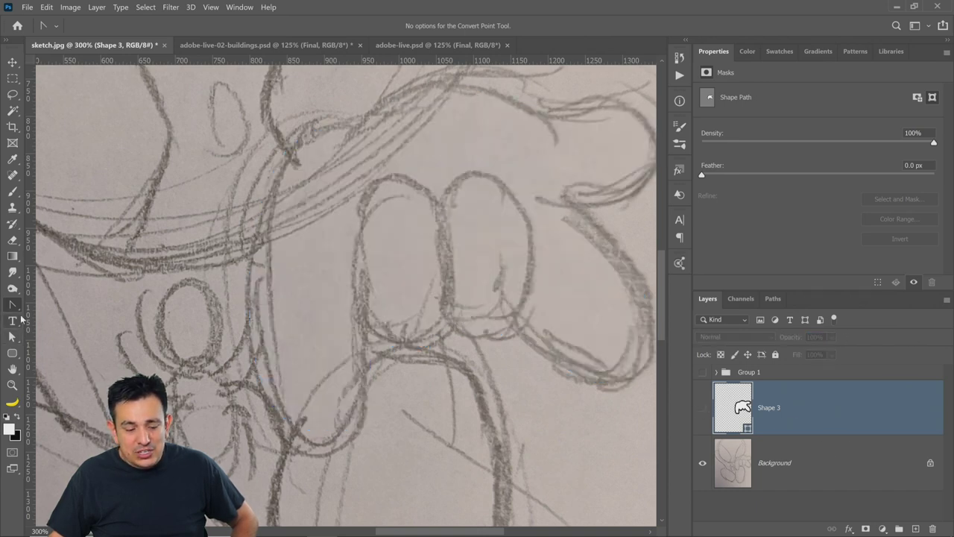
Draw an open Curvature Pen arch around the folded finger nearest the arm, with no fill and a 30 px black stroke.
right_click(12, 305)
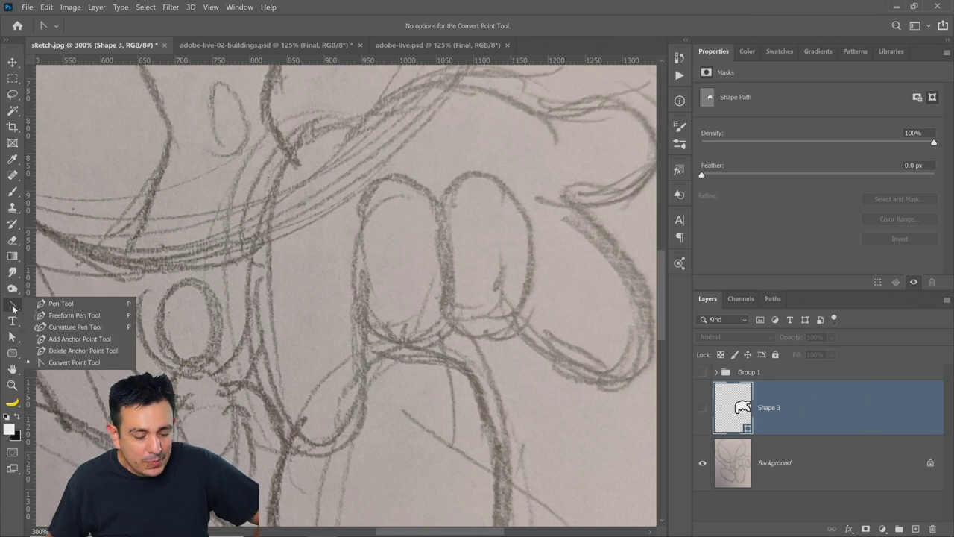
left_click(30, 324)
left_click(183, 26)
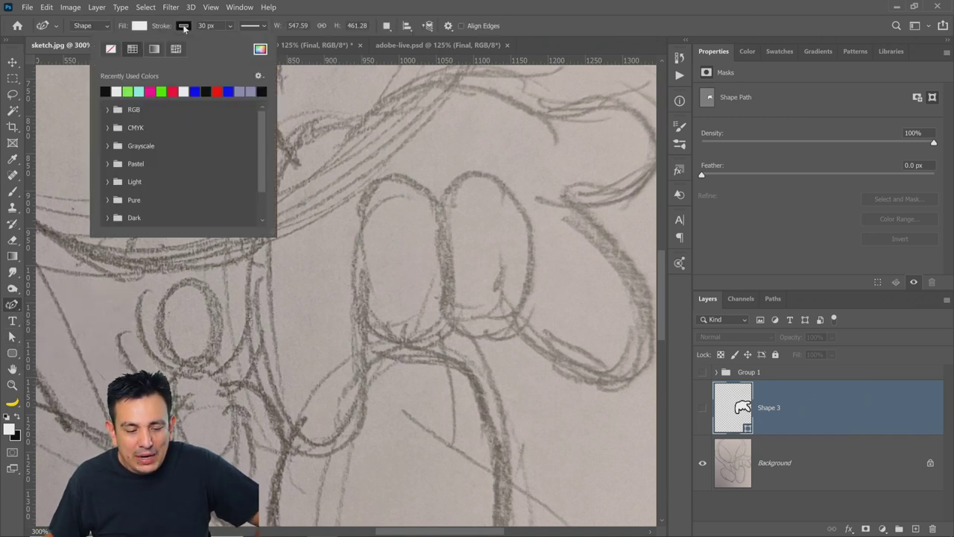
left_click(140, 26)
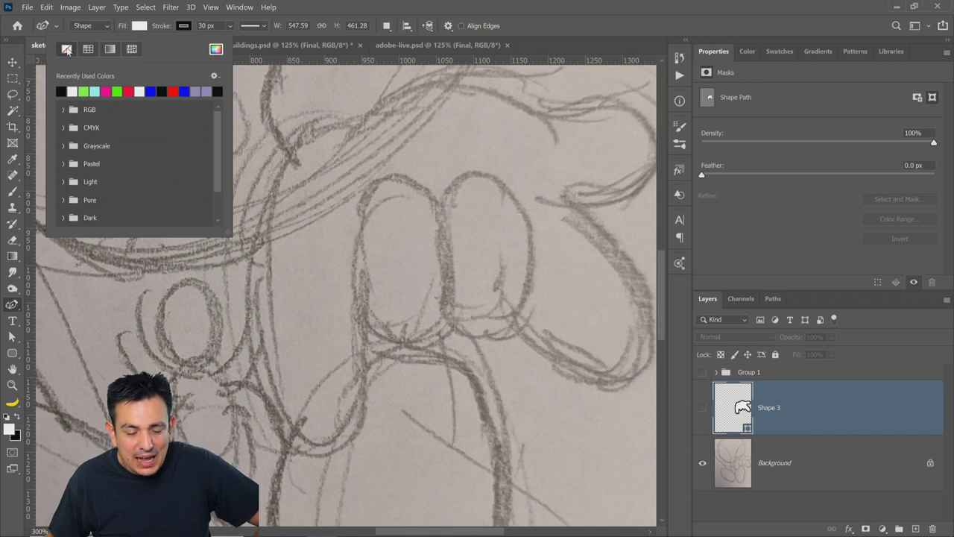
left_click(67, 49)
left_click(164, 23)
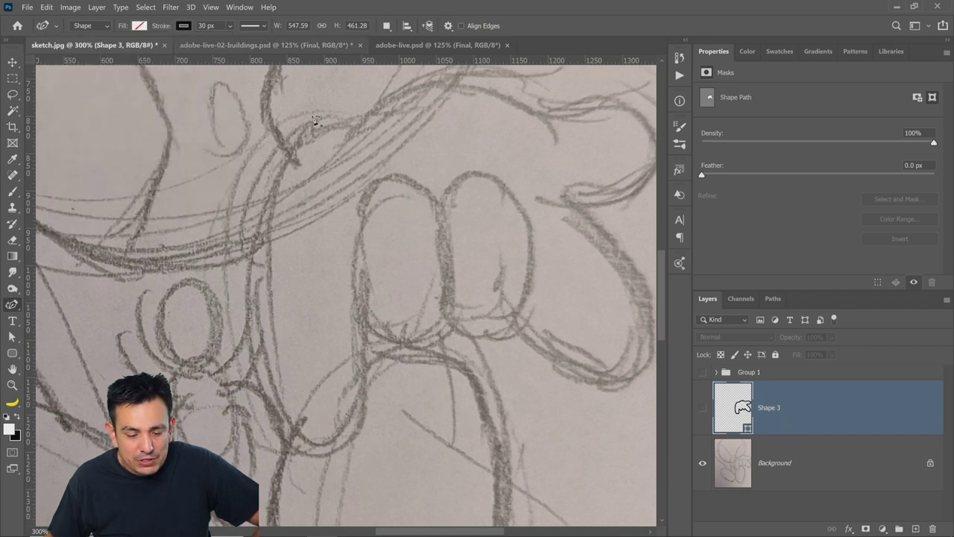
left_click(369, 329)
left_click(360, 201)
mouse_move(440, 202)
left_mouse_down()
mouse_move(455, 313)
mouse_move(476, 276)
left_mouse_up()
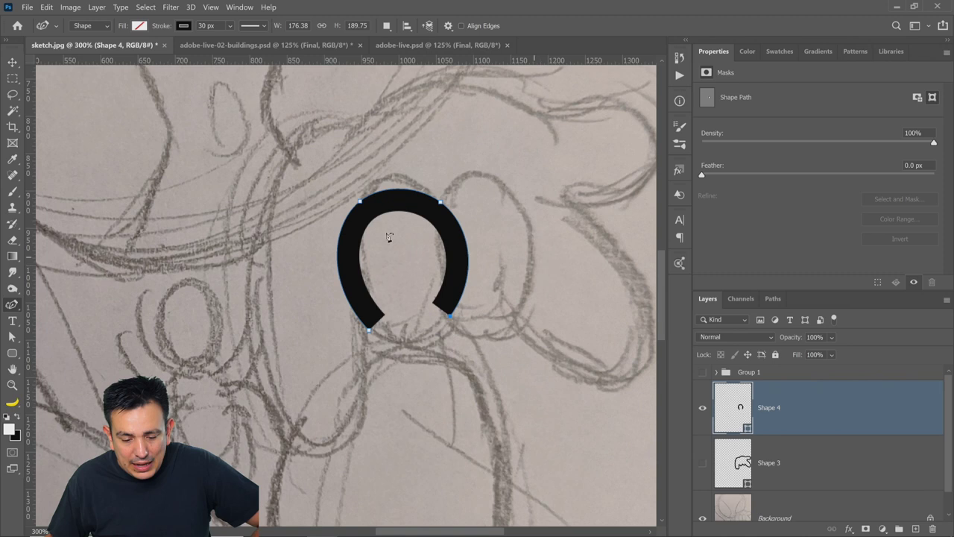
Fit the arch to the sketched finger by moving its upper points and adding a midpoint on each side.
left_click_drag(360, 202, 377, 180)
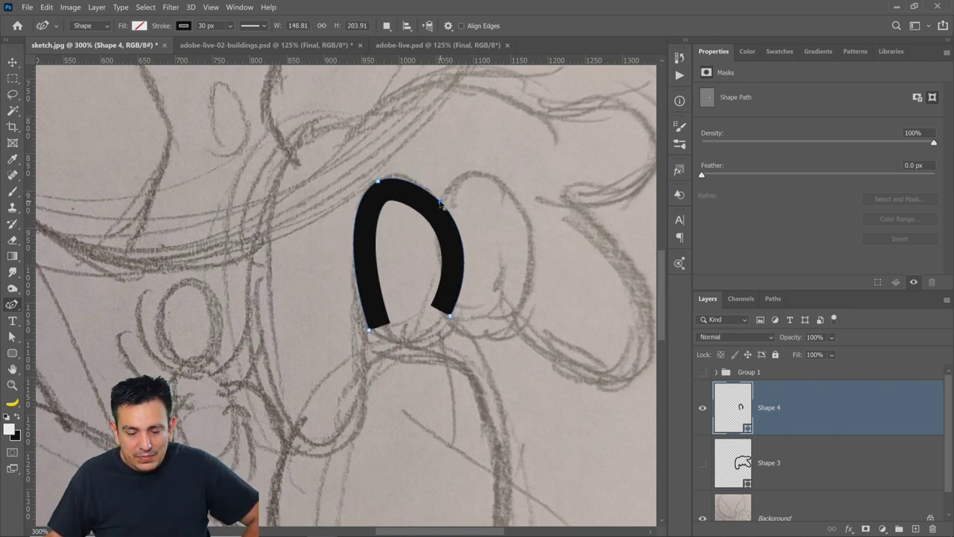
left_click_drag(440, 203, 439, 190)
left_click(454, 247)
left_click_drag(453, 248, 449, 249)
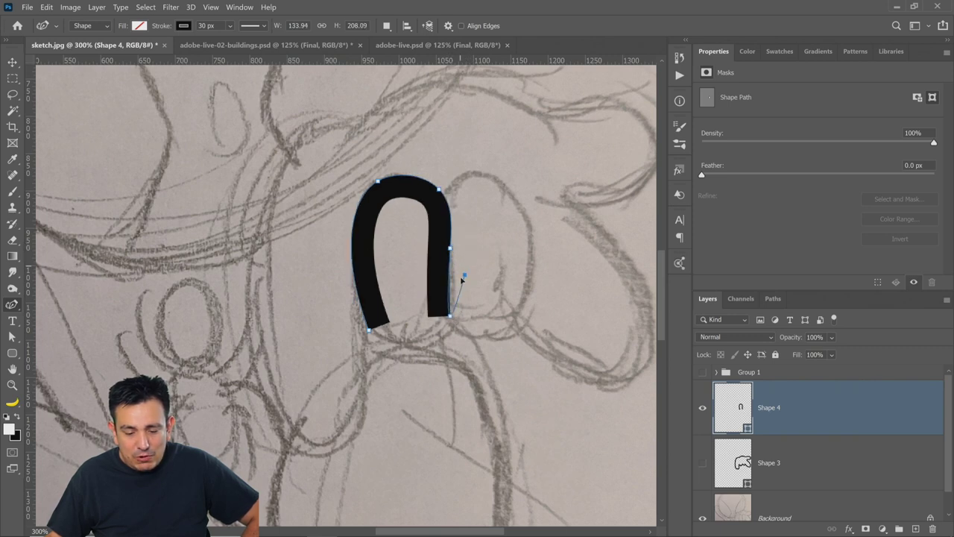
left_click_drag(452, 316, 468, 323)
key("ctrl+z")
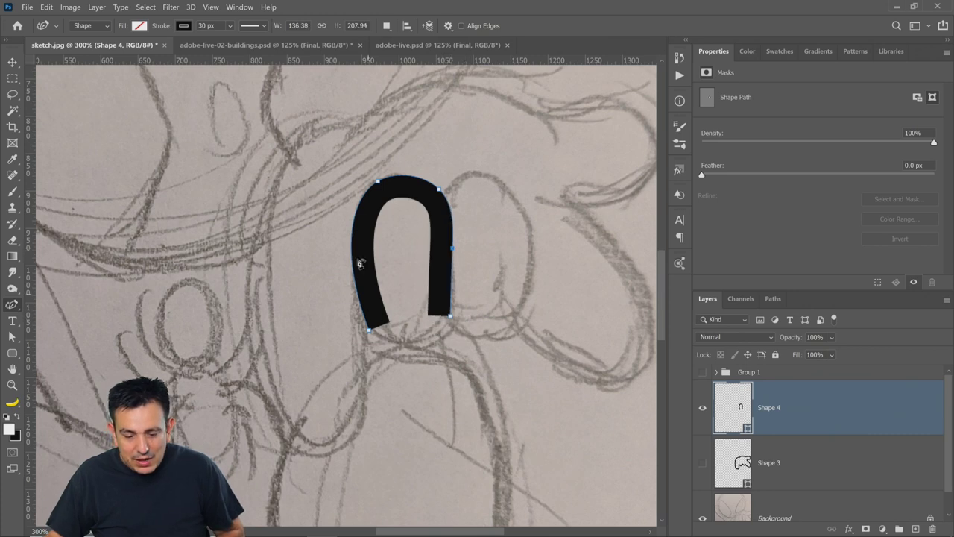
left_click_drag(356, 258, 359, 255)
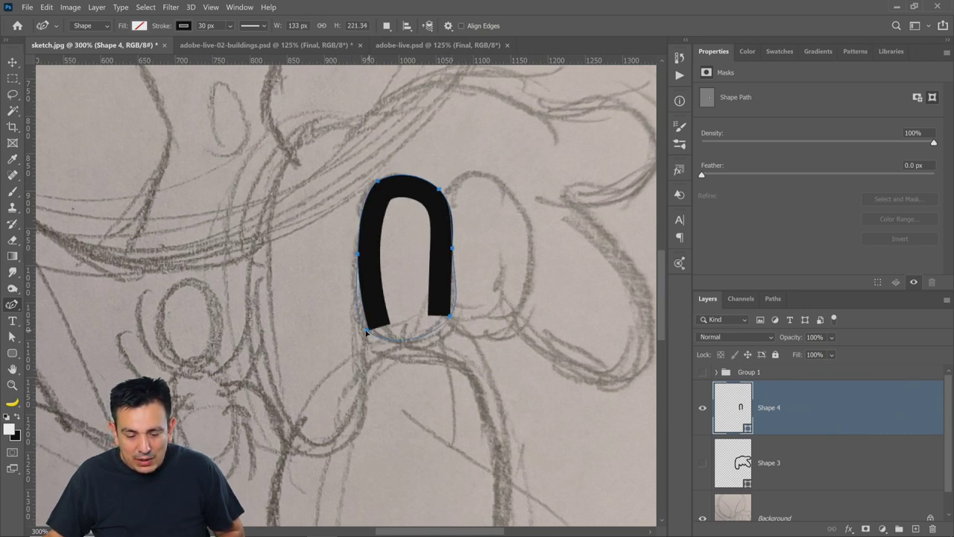
Straighten the arch's lower legs by adjusting its end points, keeping the path open.
left_click(367, 329)
key("ctrl+z")
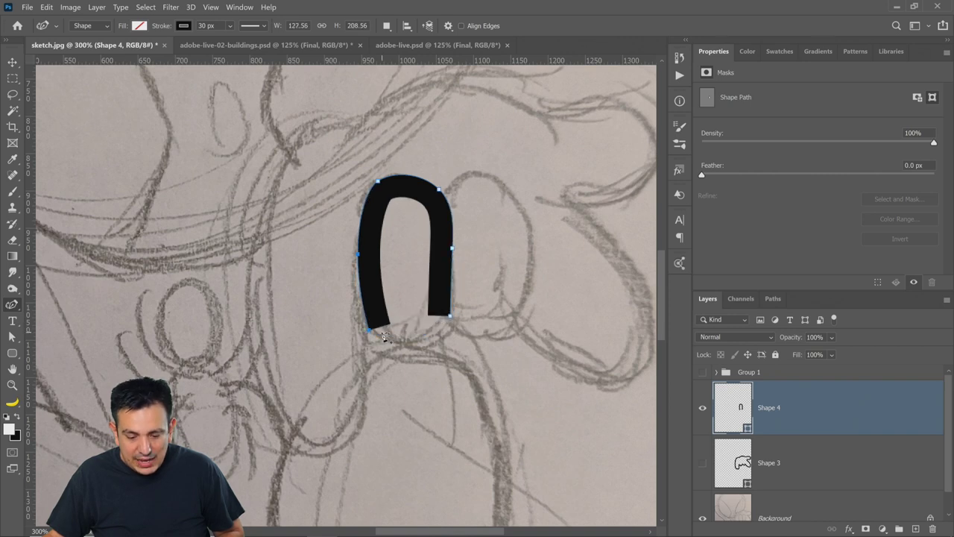
left_click(12, 337)
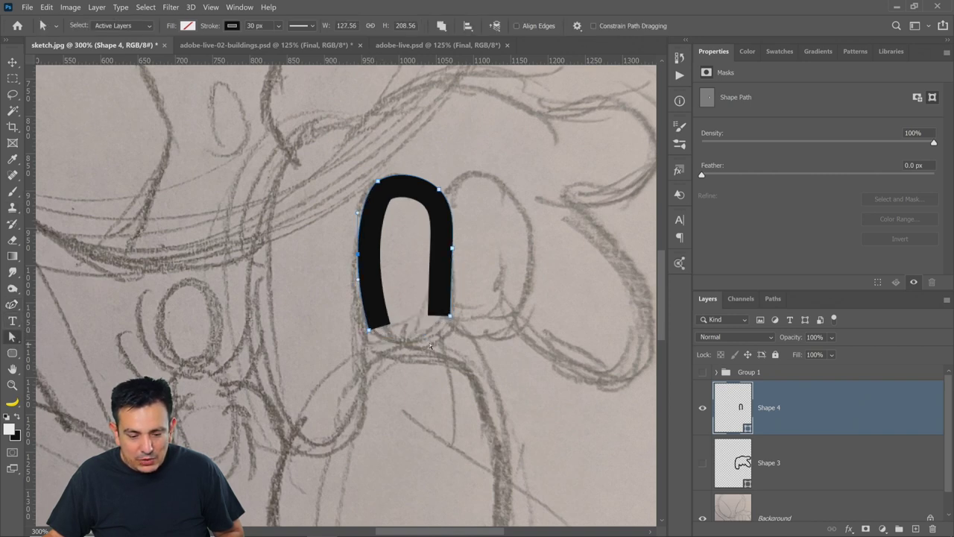
mouse_move(369, 330)
left_mouse_down()
mouse_move(360, 317)
mouse_move(366, 325)
left_mouse_up()
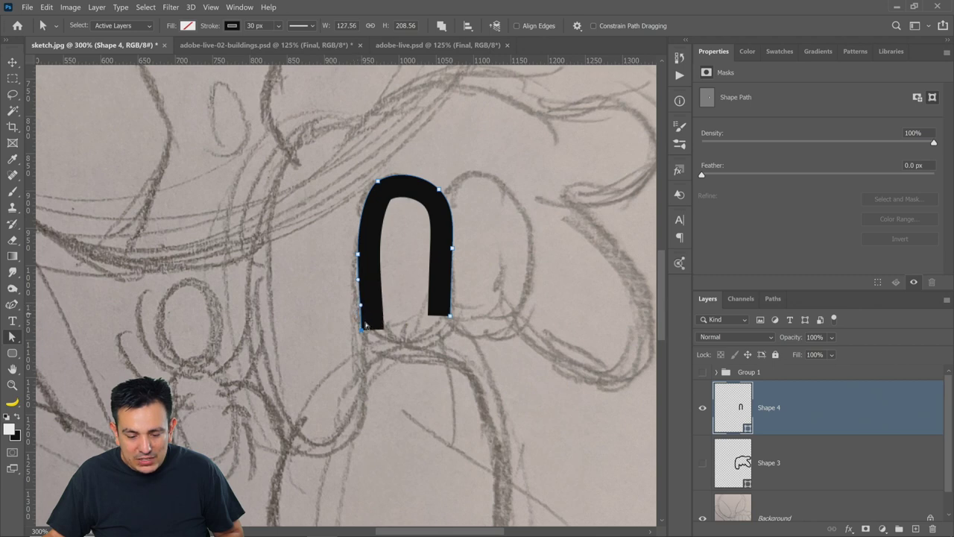
left_click(450, 317)
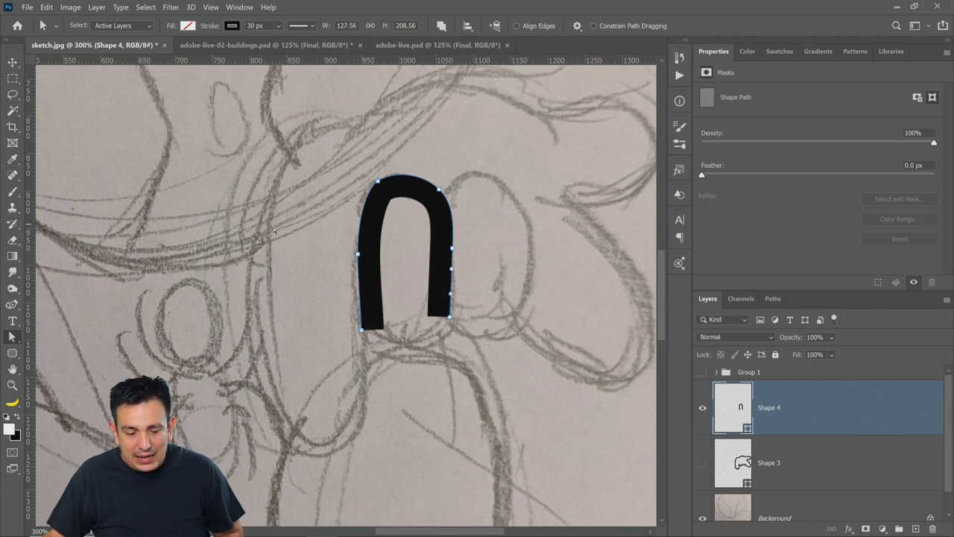
Draw an open Curvature Pen arch around the second folded finger, ending against the first finger's arch.
left_click(12, 305)
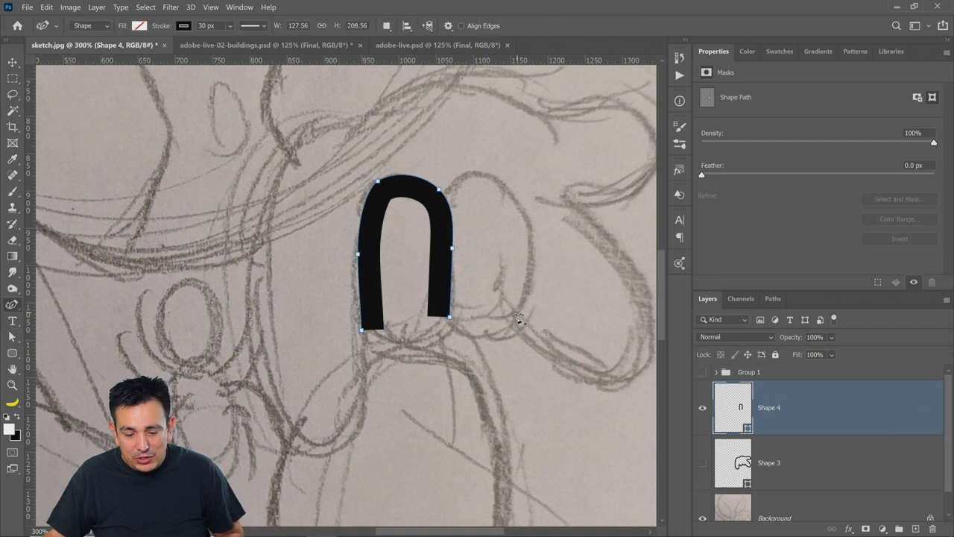
left_click(517, 319)
left_click_drag(484, 176, 466, 191)
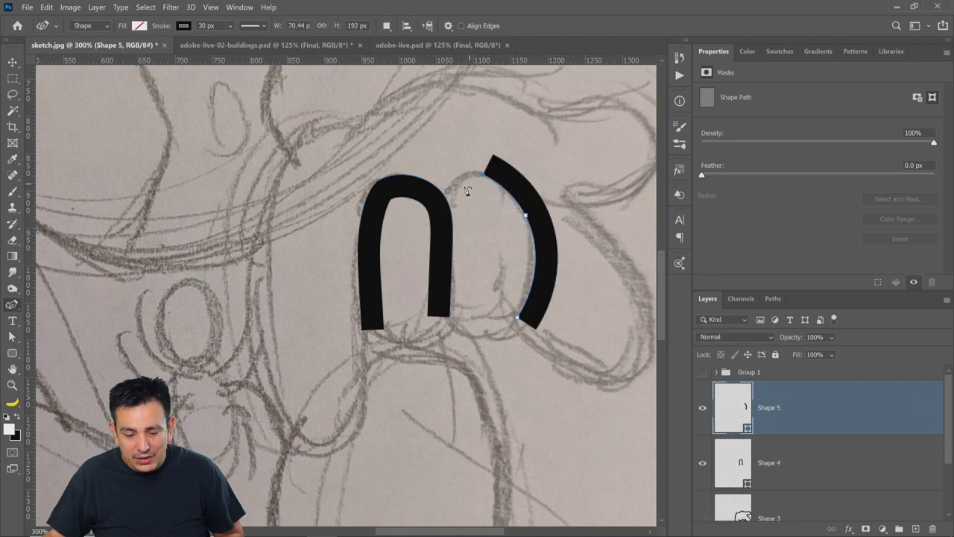
left_click(449, 196)
Tuck the second arch's upper end into the first finger and pull its outer curve and lower end inward.
left_click(12, 336)
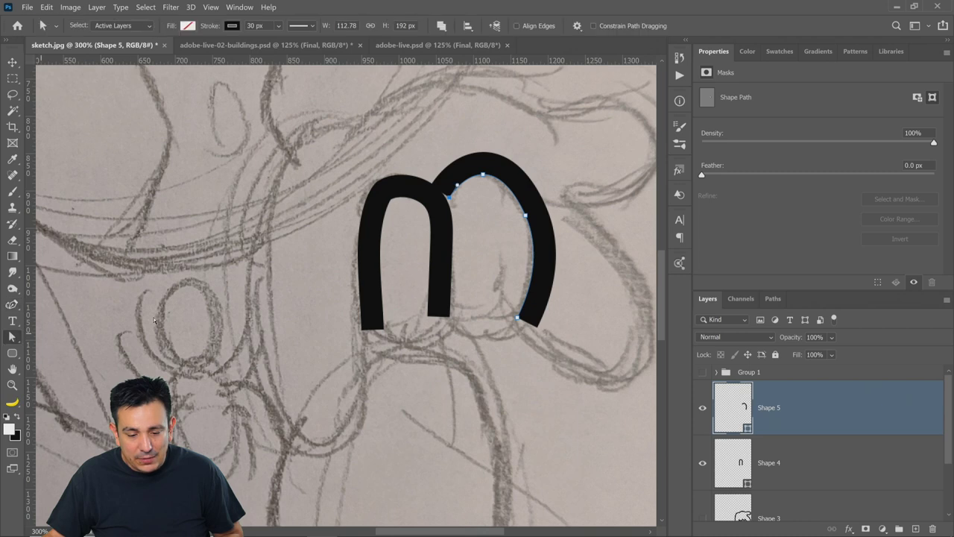
left_click_drag(449, 197, 445, 212)
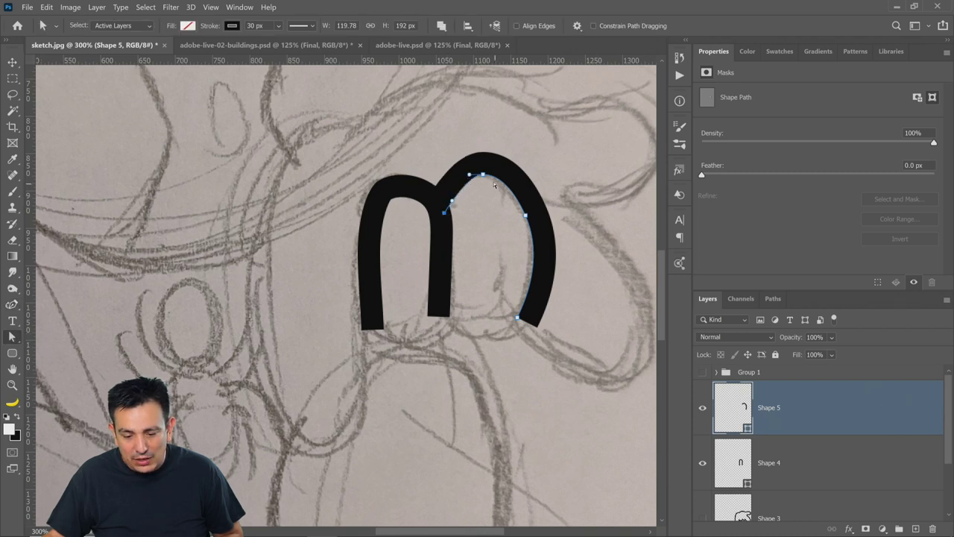
left_click_drag(534, 218, 518, 286)
mouse_move(521, 319)
left_mouse_down()
mouse_move(509, 295)
mouse_move(507, 319)
mouse_move(508, 288)
left_mouse_up()
Show the Shape 3 hand outline and fit the second arch's lower end and outer side to it.
left_click(702, 516)
left_click_drag(509, 322, 497, 322)
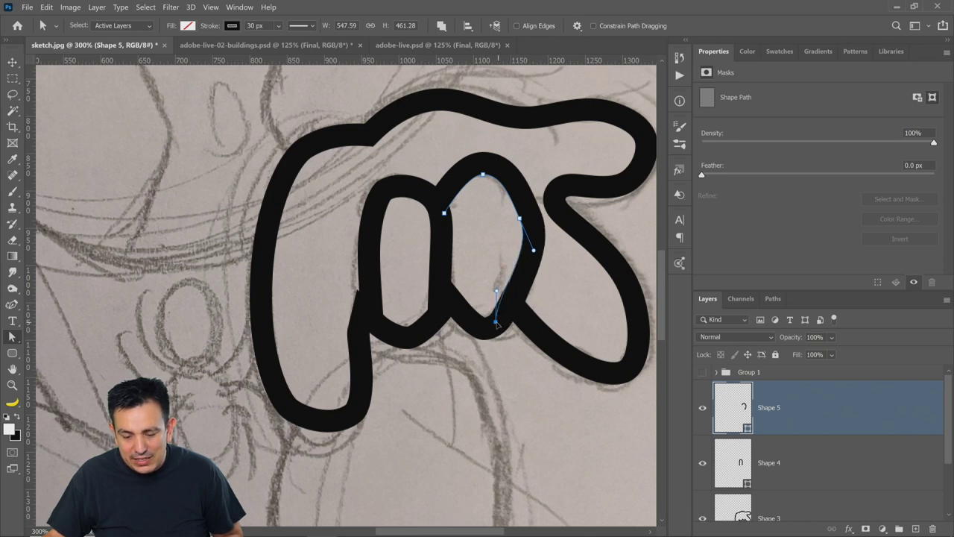
left_click_drag(520, 219, 513, 222)
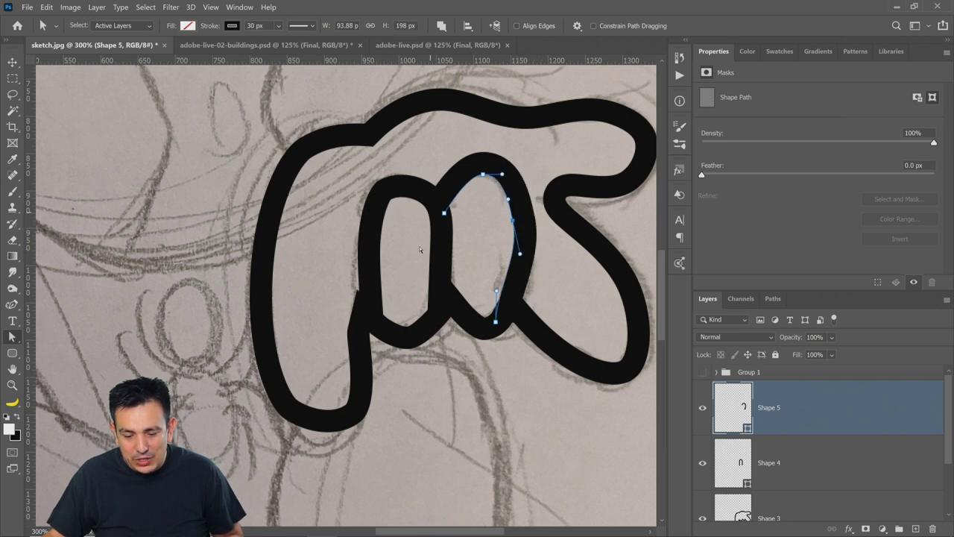
Nudge the lower end point of the first finger's arch so it blends into the hand outline beside the thumb.
left_click(364, 319)
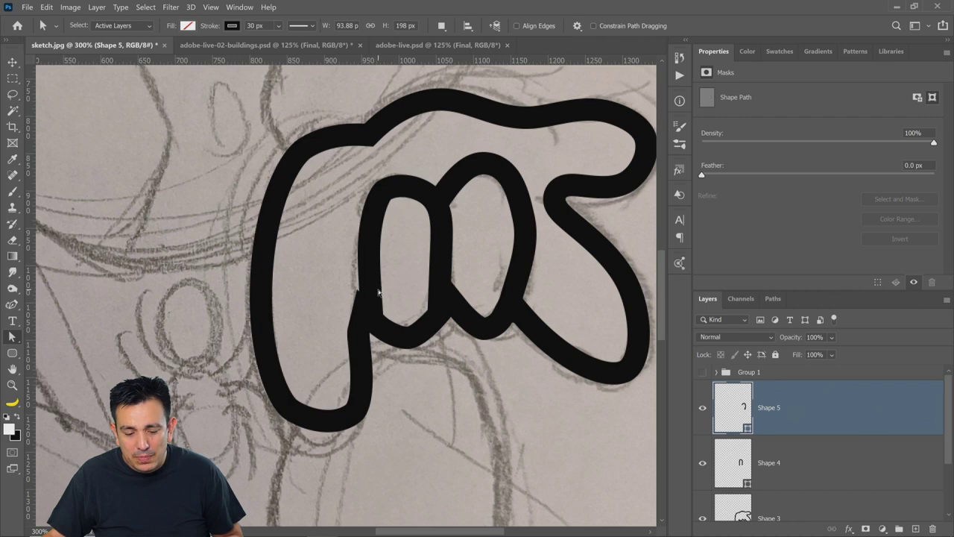
left_click(348, 316)
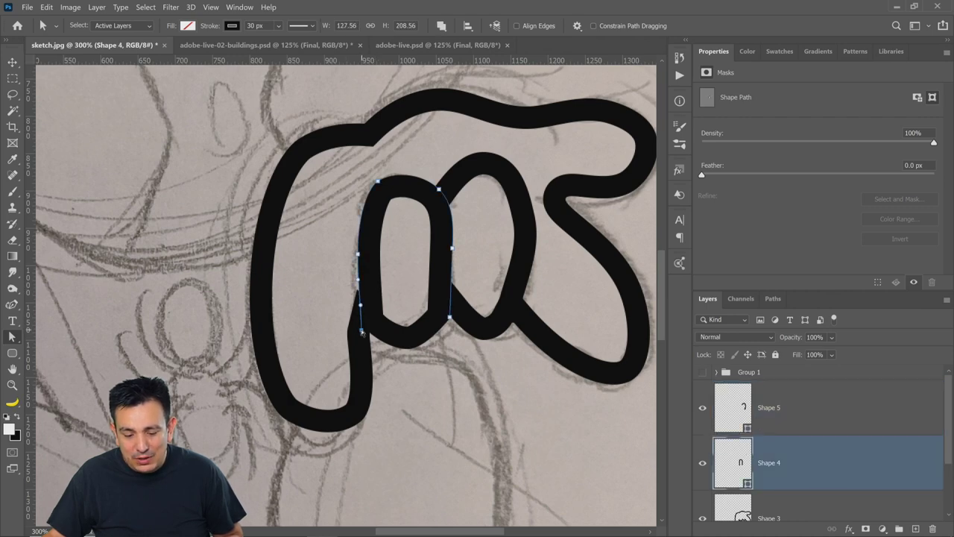
left_click_drag(363, 332, 360, 333)
left_click(526, 410)
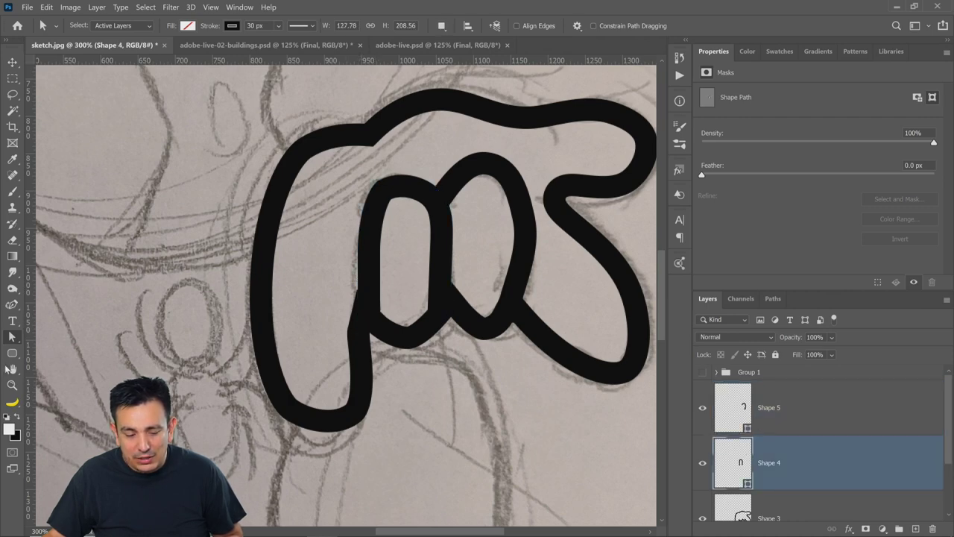
View the canvas at 100% and show Group 1 to bring back the rest of the character.
double_click(12, 385)
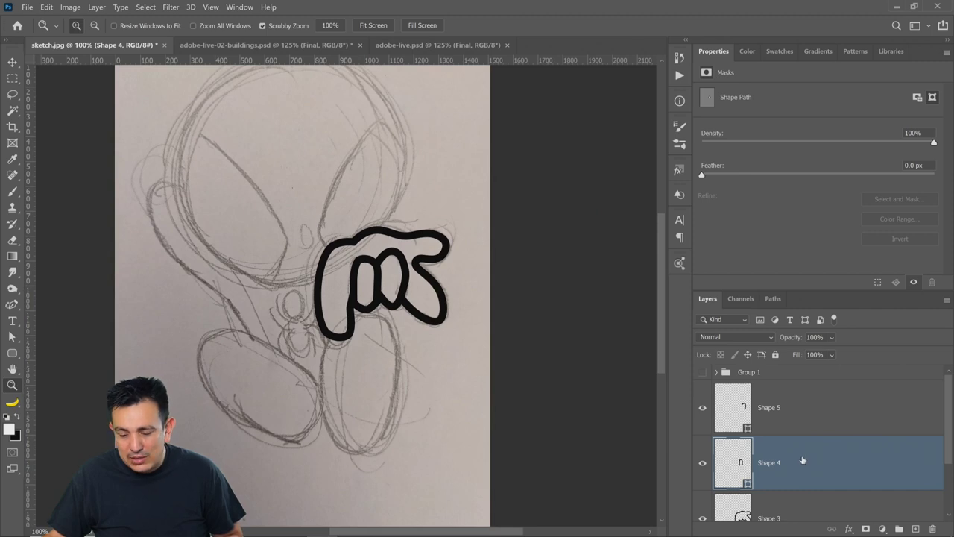
scroll(797, 461, "down", 1)
scroll(768, 462, "up", 1)
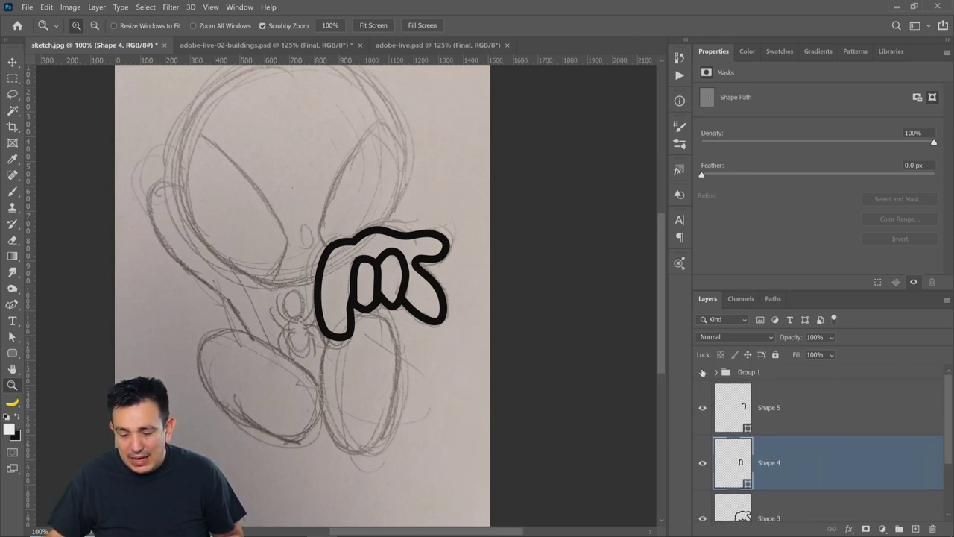
left_click(702, 372)
Fill the Shape 3 hand outline with the recently used off-white color.
scroll(768, 469, "down", 3)
left_click(766, 470)
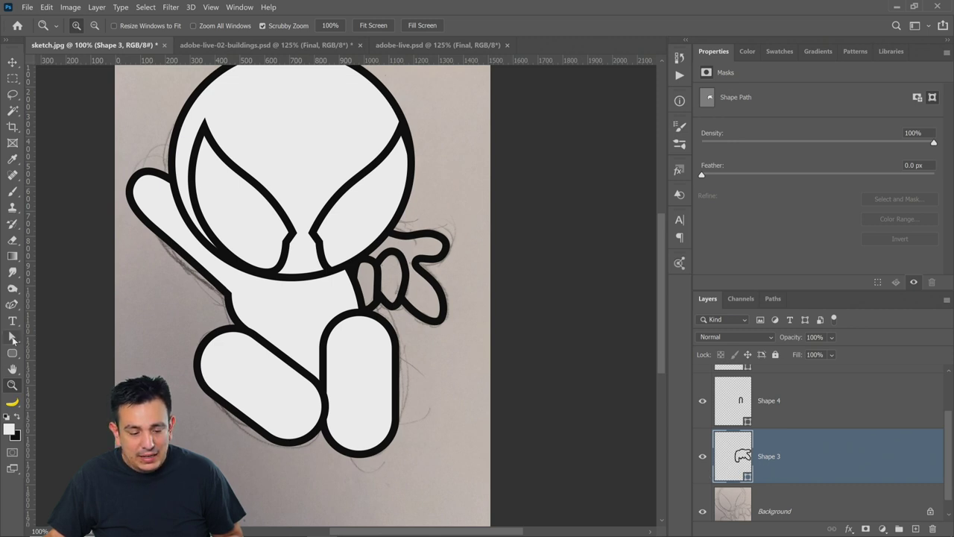
left_click(12, 337)
left_click(187, 25)
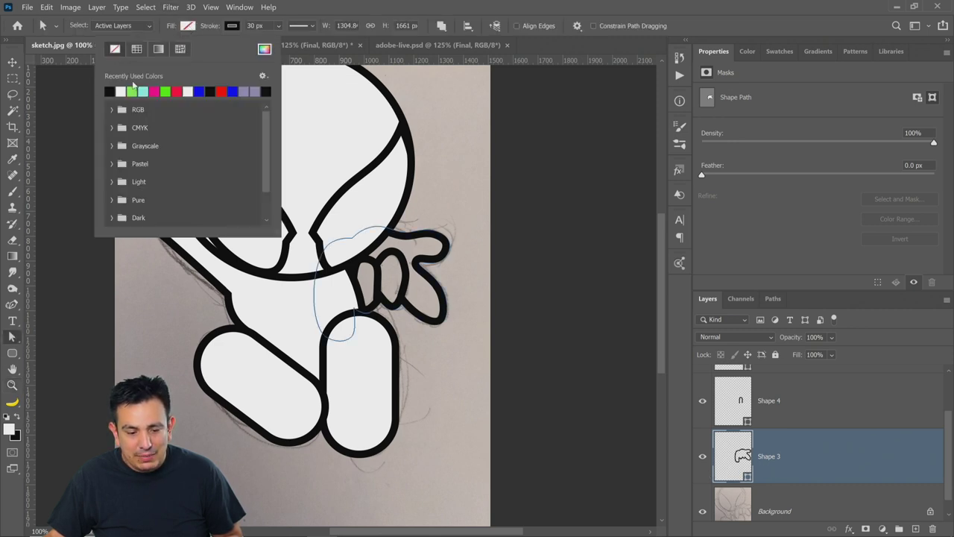
left_click(120, 90)
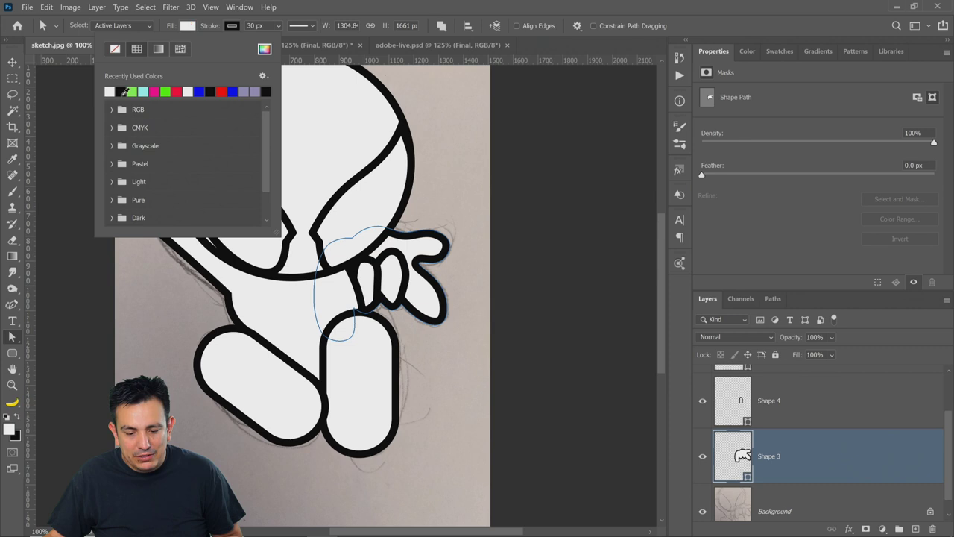
left_click(797, 477)
Group Shape 3, Shape 4 and Shape 5 as "Hand" and place the group above Group 1.
scroll(800, 458, "up", 2)
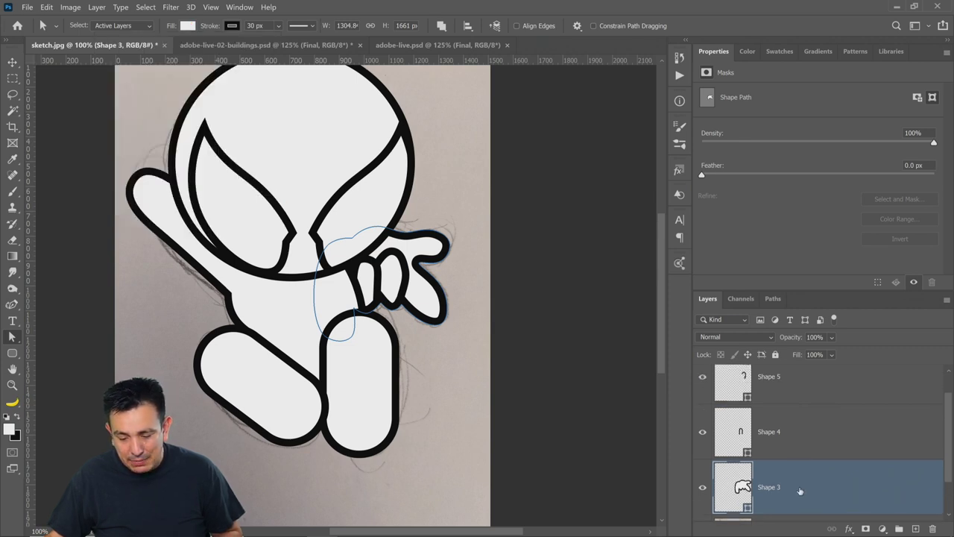
left_click(810, 386, "shift")
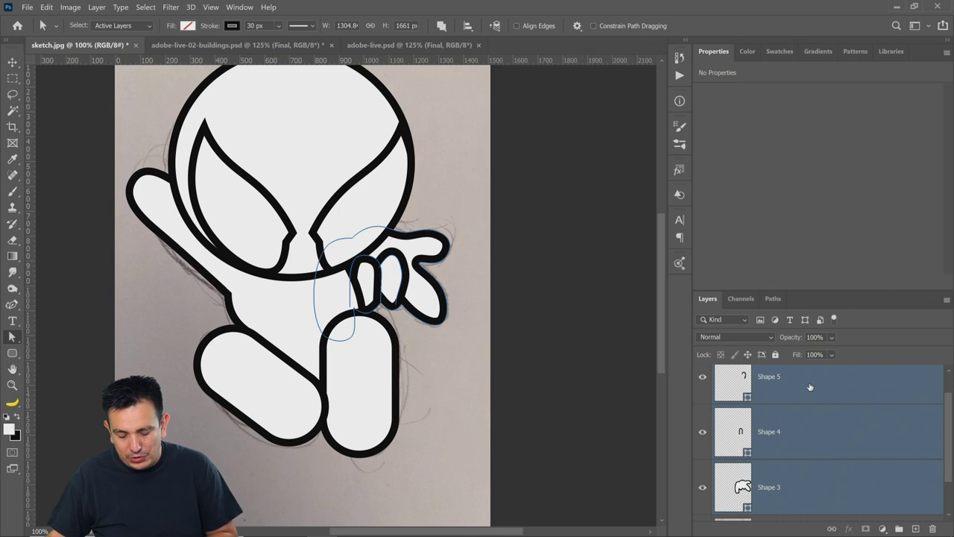
key("ctrl+g")
double_click(748, 388)
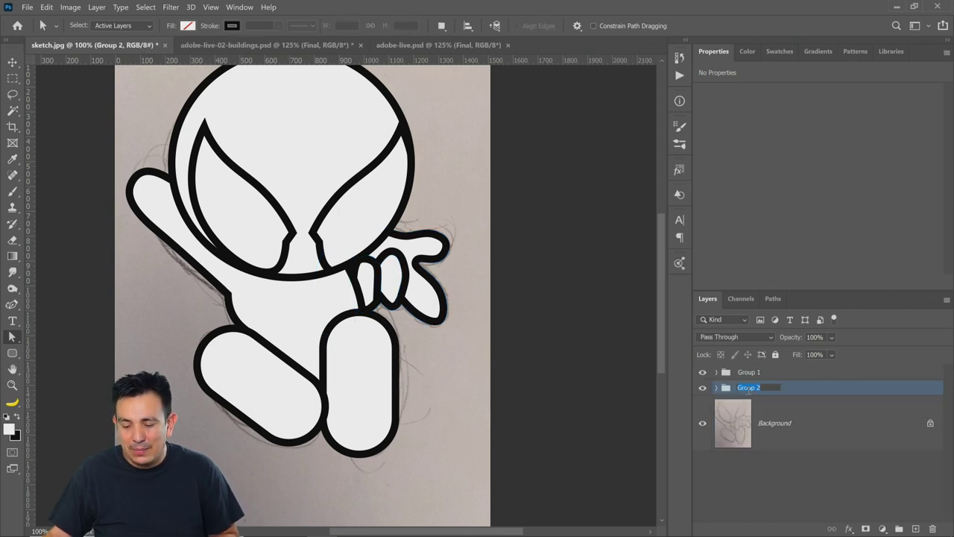
type("Ha")
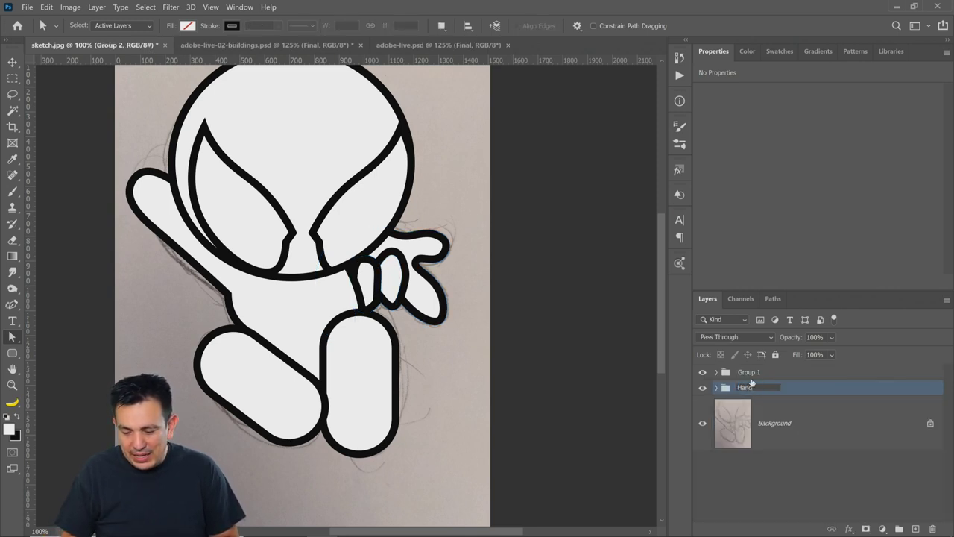
type("nd")
key("Return")
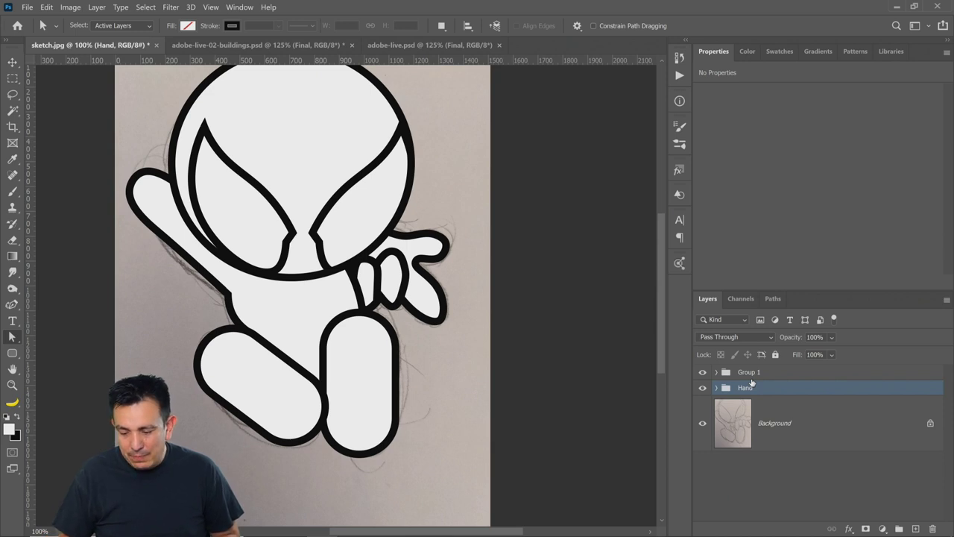
key("ctrl+bracketright")
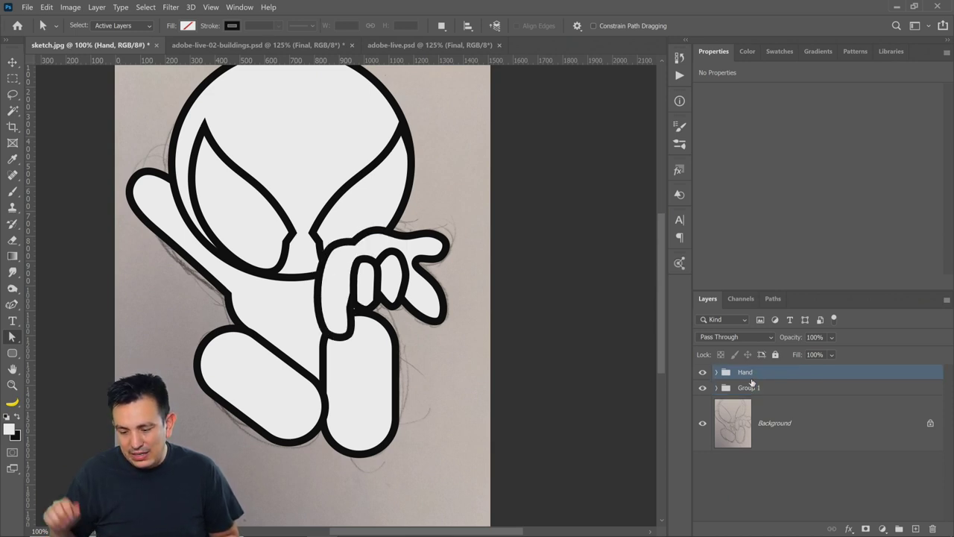
Move the Hand group slightly down and rotate it counterclockwise by about 12 degrees.
left_click(701, 374)
key("v")
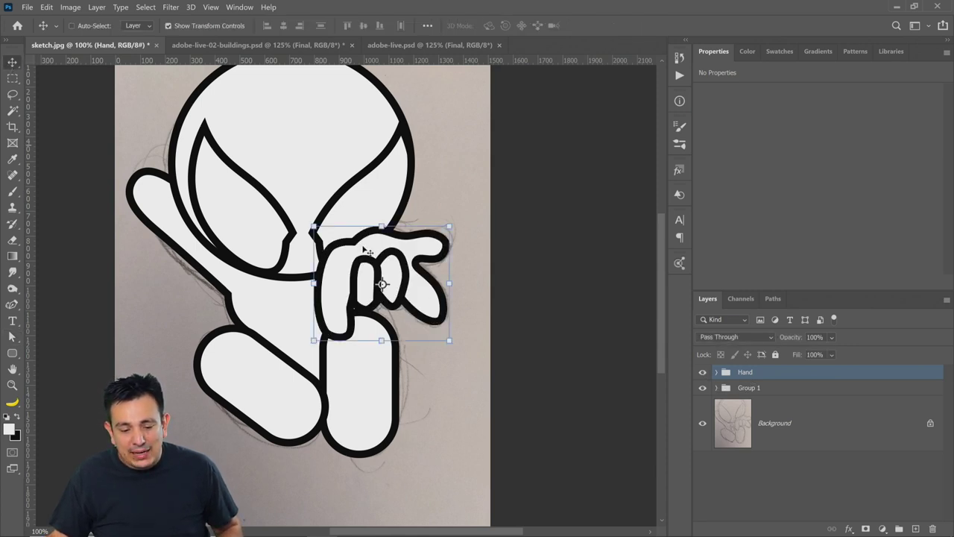
left_click_drag(417, 286, 422, 295)
key("ctrl+z")
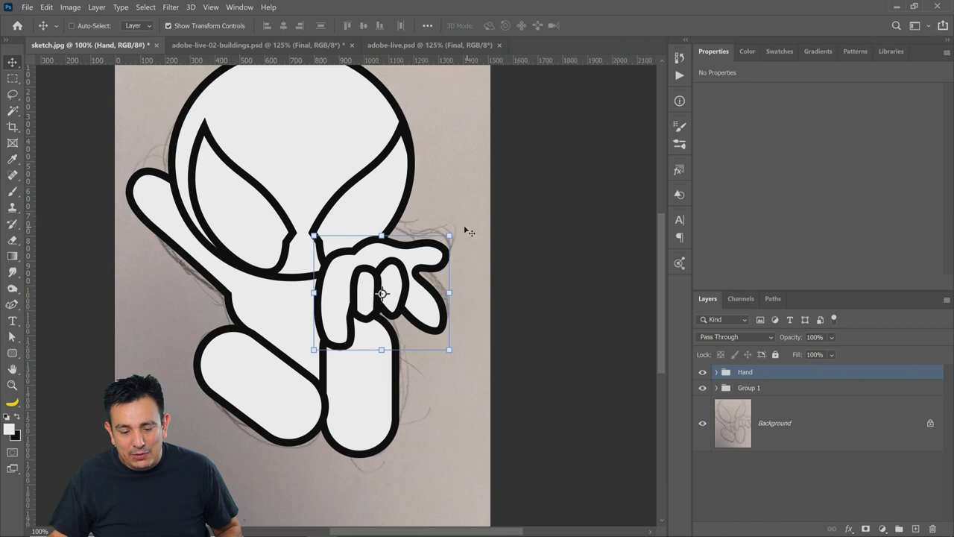
left_click_drag(468, 232, 453, 215)
left_click_drag(361, 277, 395, 295)
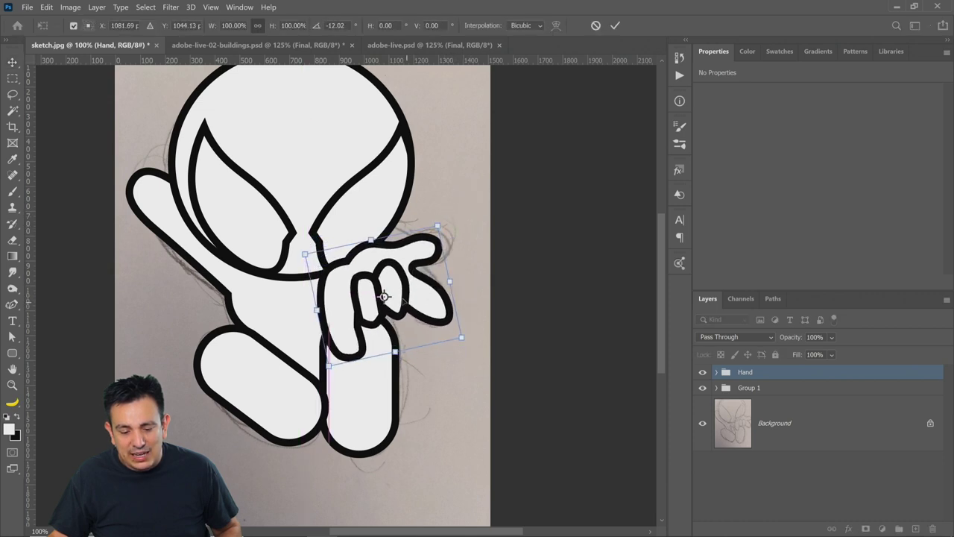
left_click(11, 78)
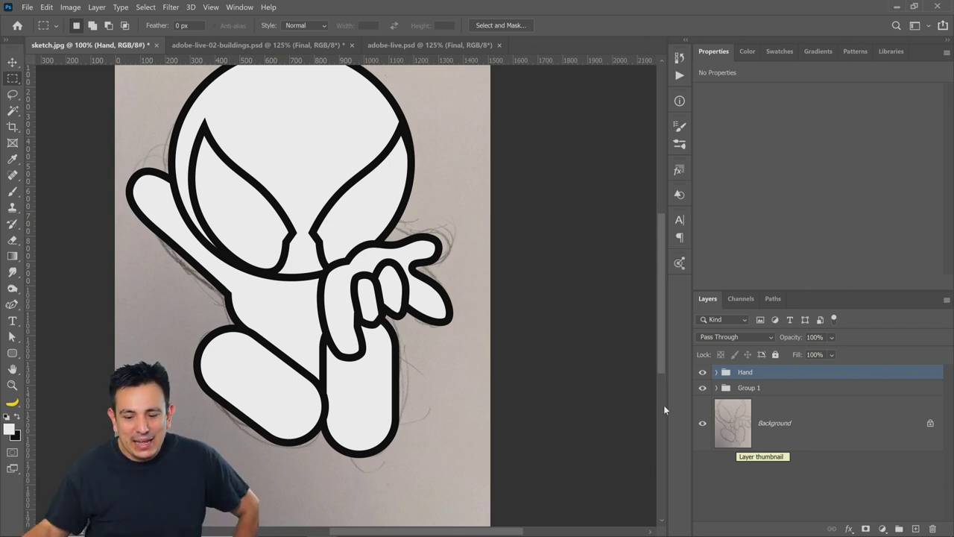
Rename Group 1 as "Body".
scroll(458, 315, "up", 2)
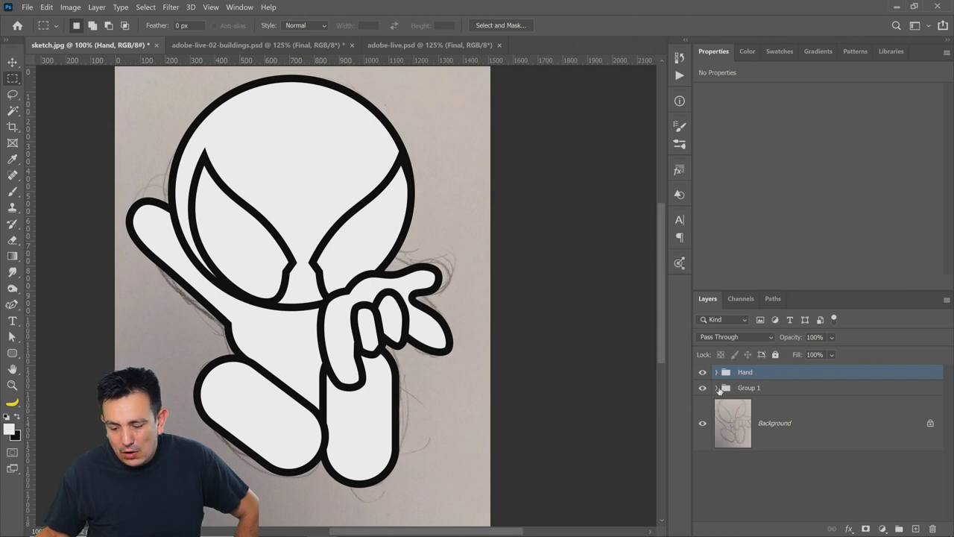
double_click(750, 388)
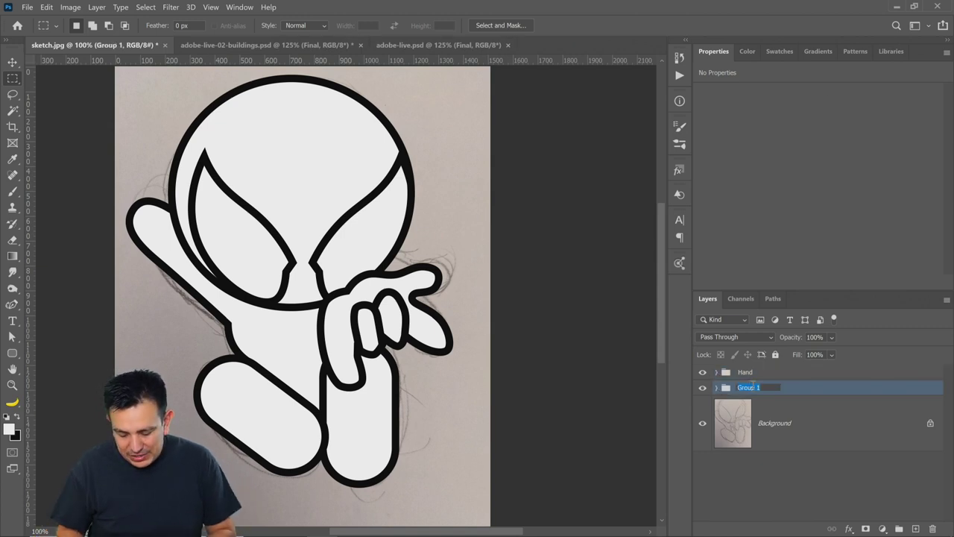
type("Body")
key("Return")
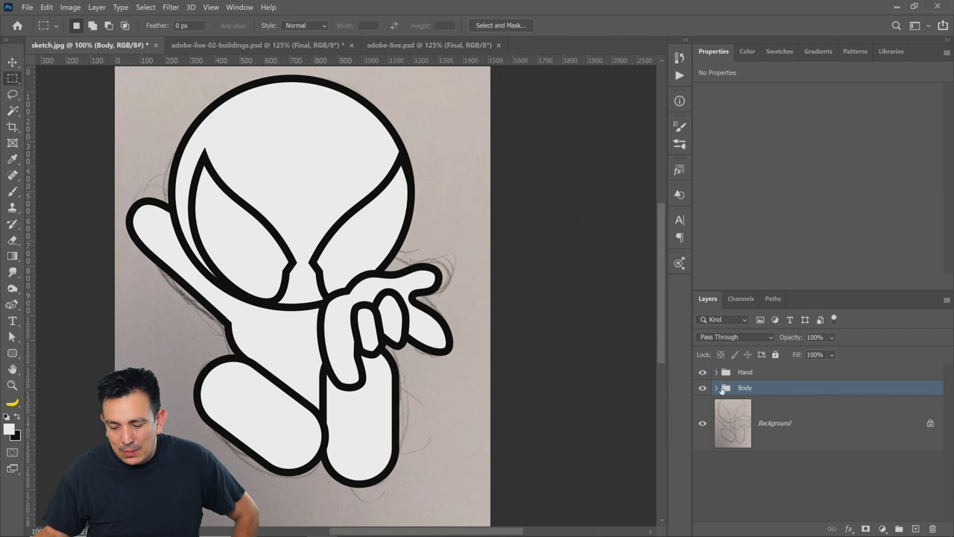
Fill the head shape Ellipse 1 in the Body group with the RGB red swatch.
left_click(716, 388)
scroll(795, 430, "down", 1)
scroll(794, 431, "down", 3)
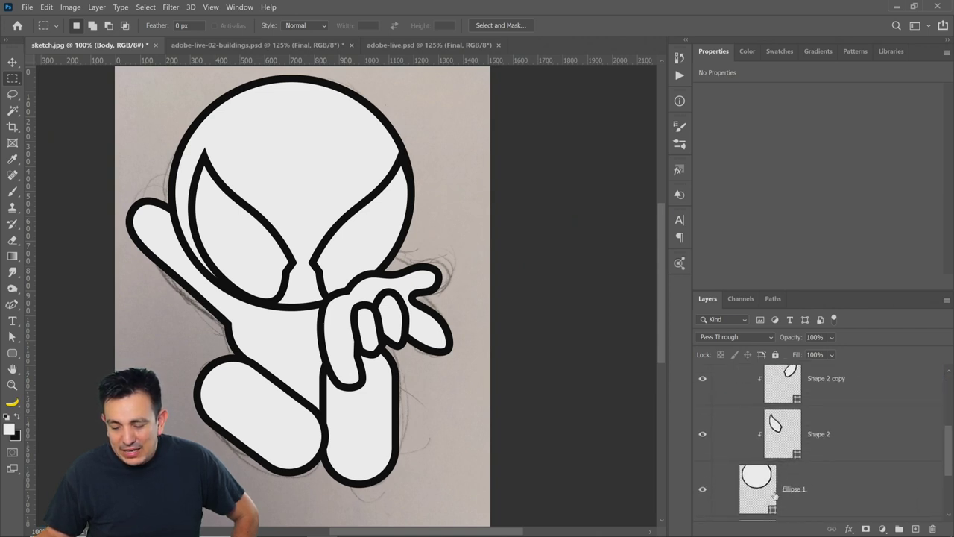
left_click(762, 492)
left_click(706, 151)
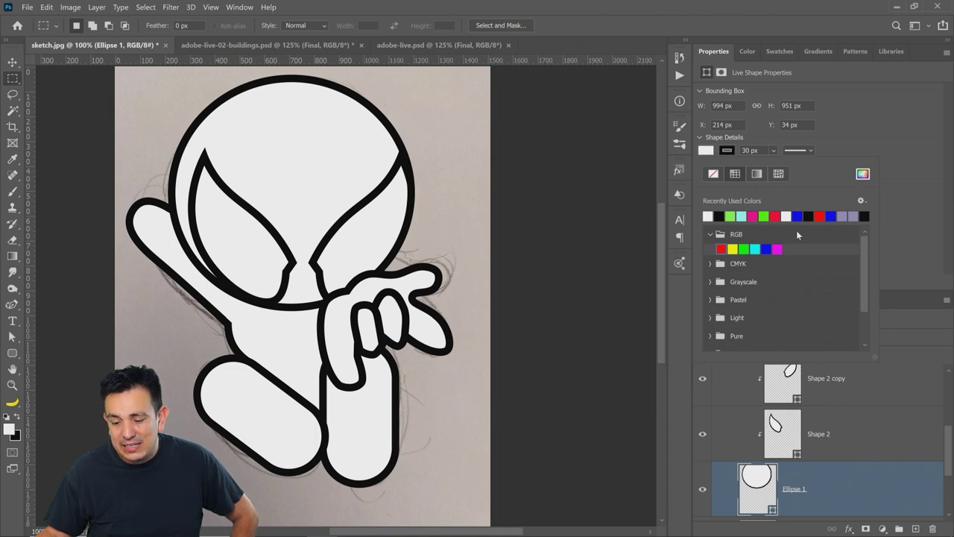
left_click(721, 249)
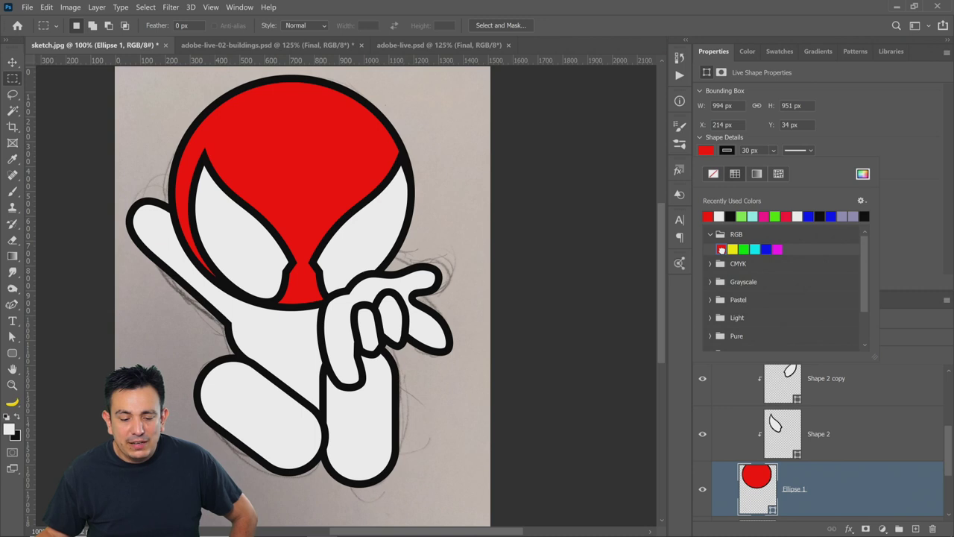
Try a black fill on the Ellipse 1 head and set it back to red.
left_click(731, 215)
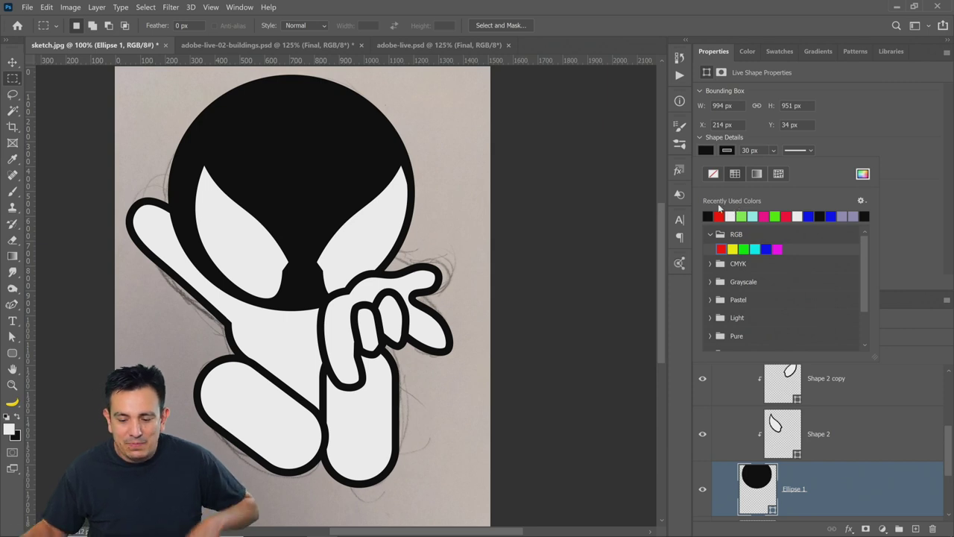
left_click(865, 217)
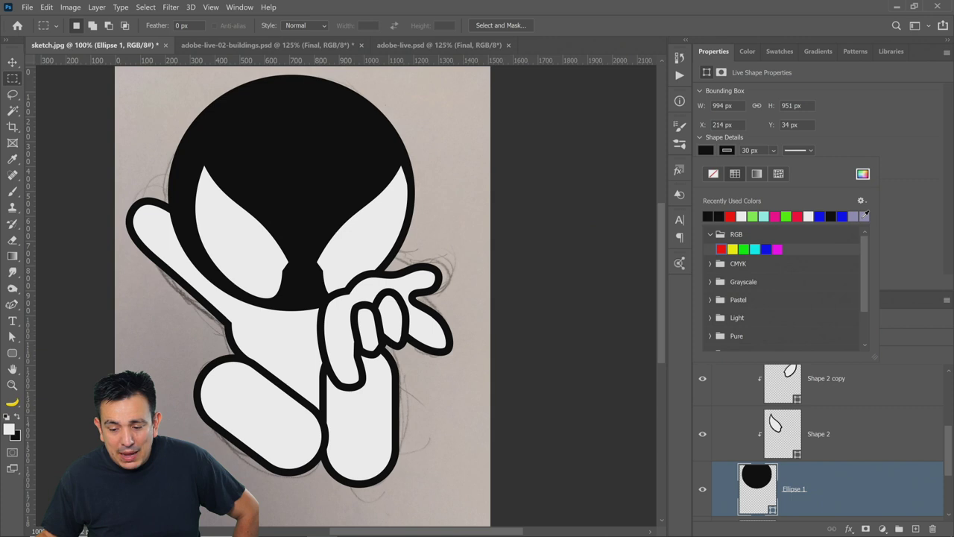
double_click(748, 480)
mouse_move(359, 272)
left_mouse_down()
mouse_move(365, 285)
mouse_move(350, 316)
left_mouse_up()
left_click(631, 154)
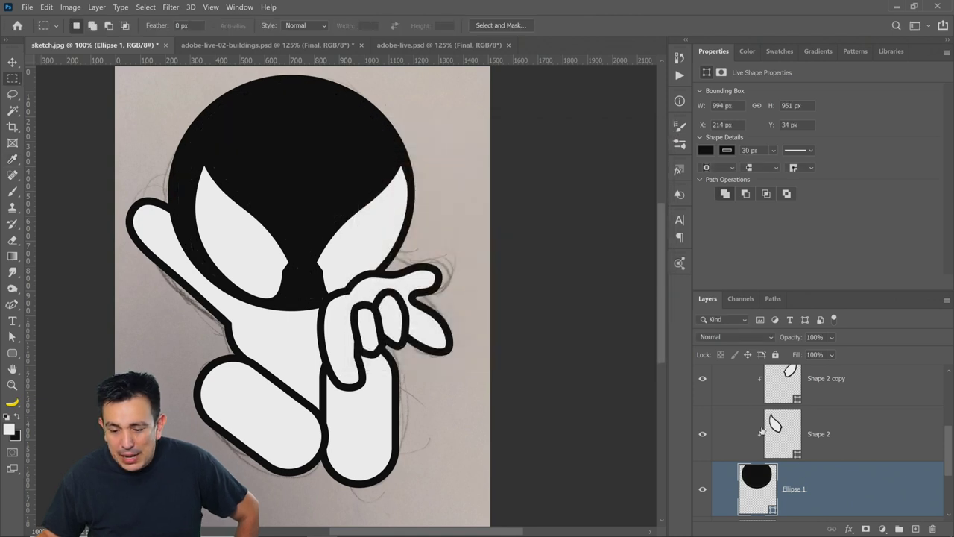
left_click(706, 151)
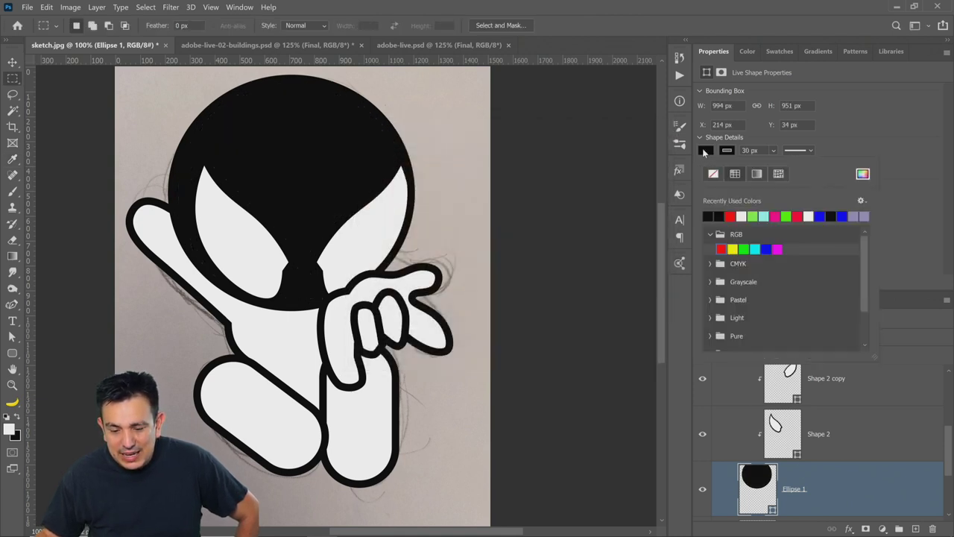
left_click(730, 217)
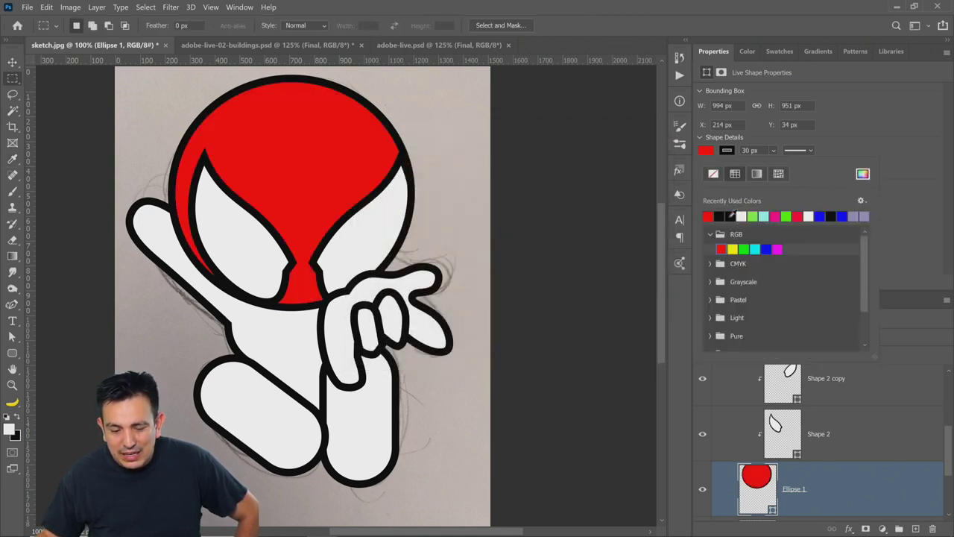
Fill the torso and arm shape, Shape 1 in the Body group, with a bright, fully saturated blue.
left_click(933, 192)
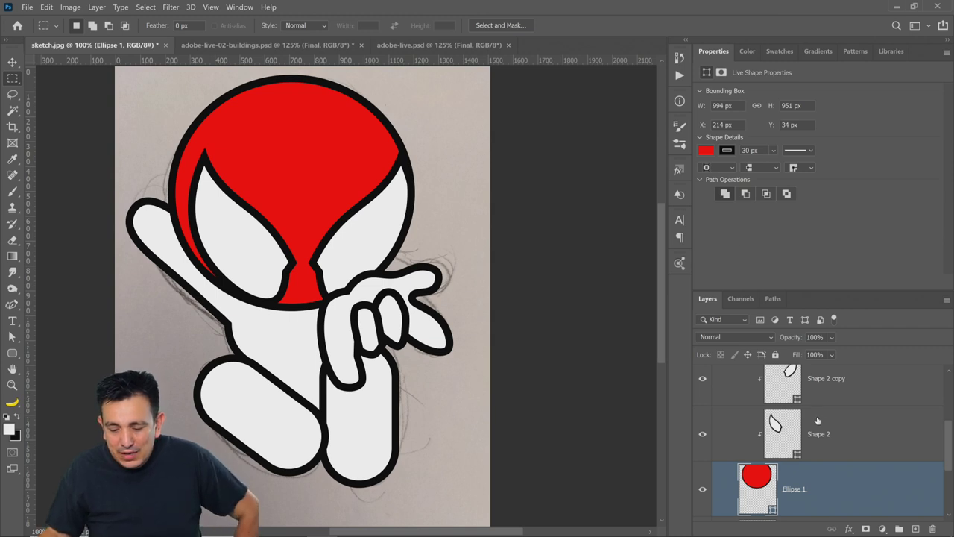
scroll(817, 421, "up", 6)
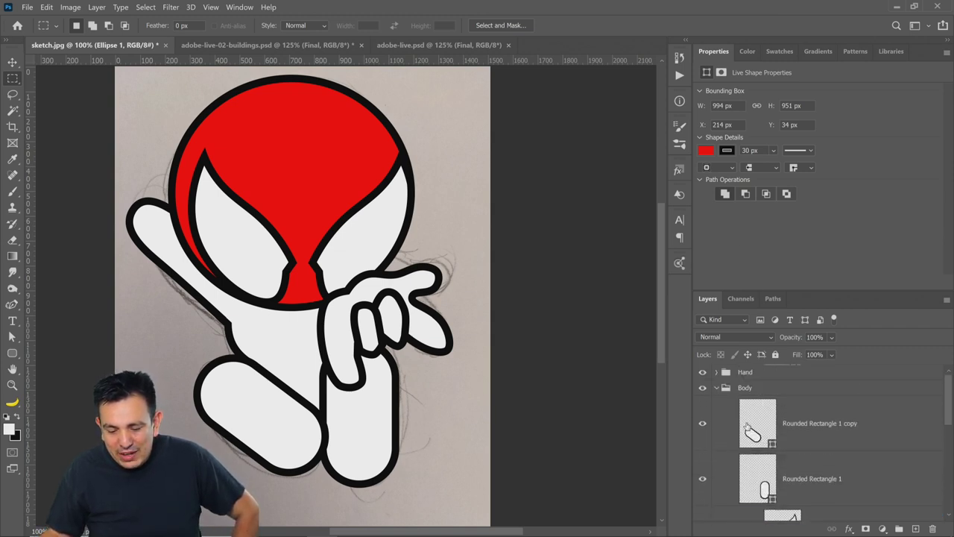
left_click(717, 388)
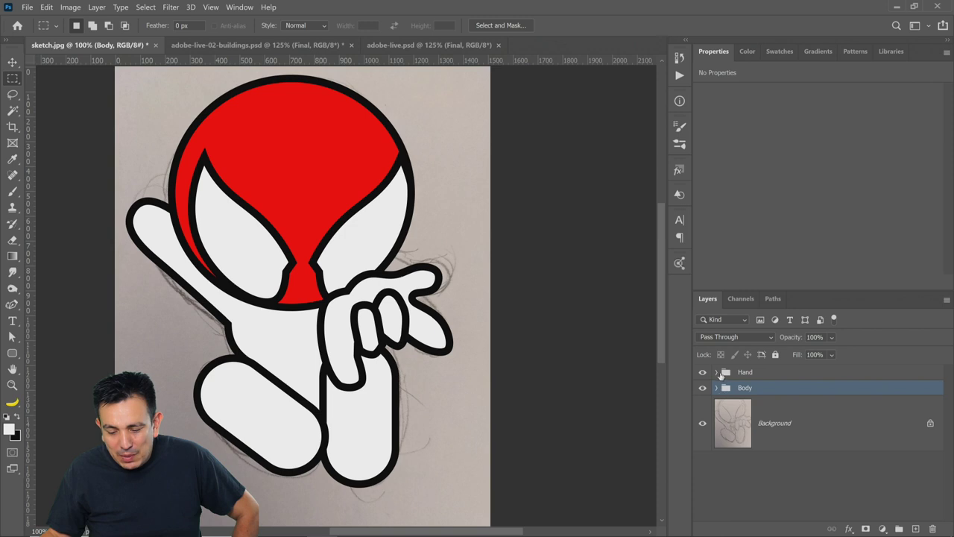
left_click(716, 388)
scroll(781, 445, "down", 5)
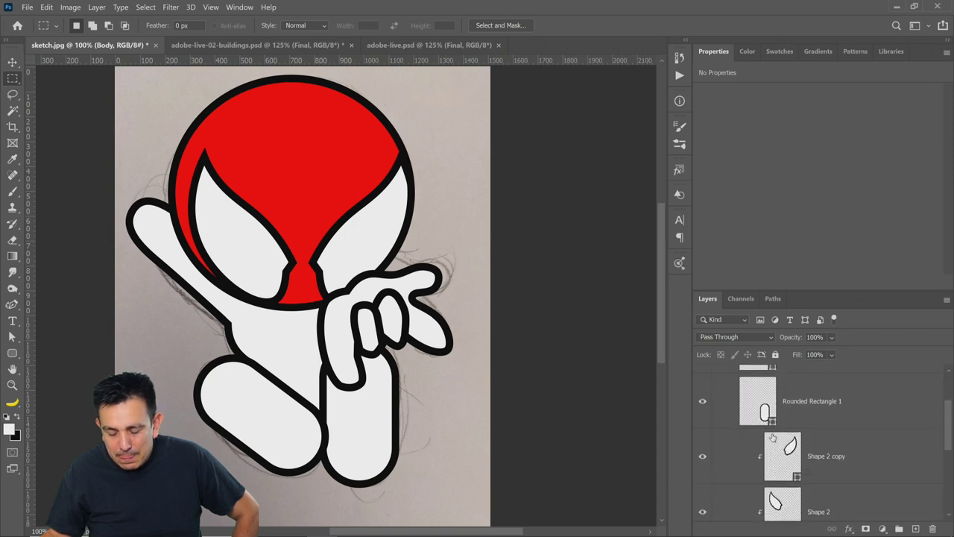
scroll(781, 445, "down", 1)
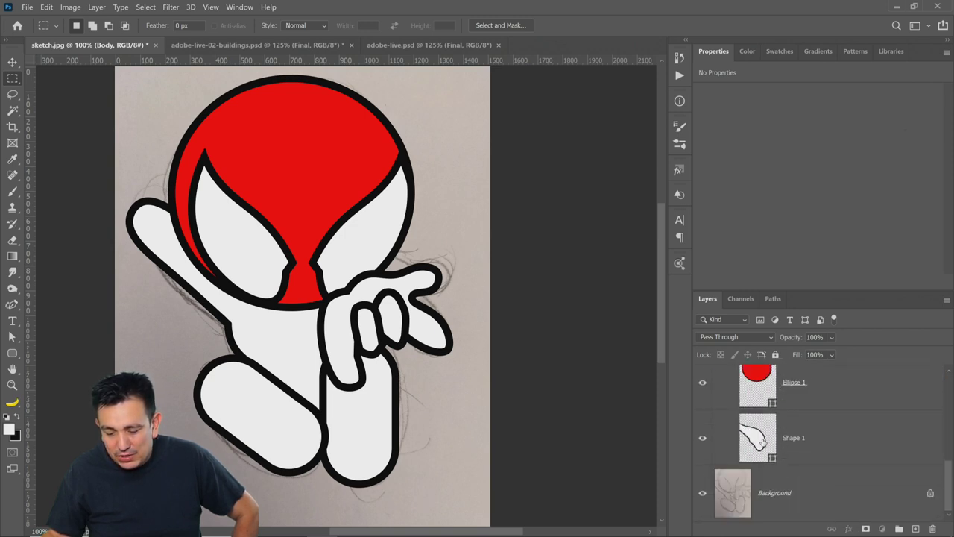
left_click(762, 443)
double_click(759, 440)
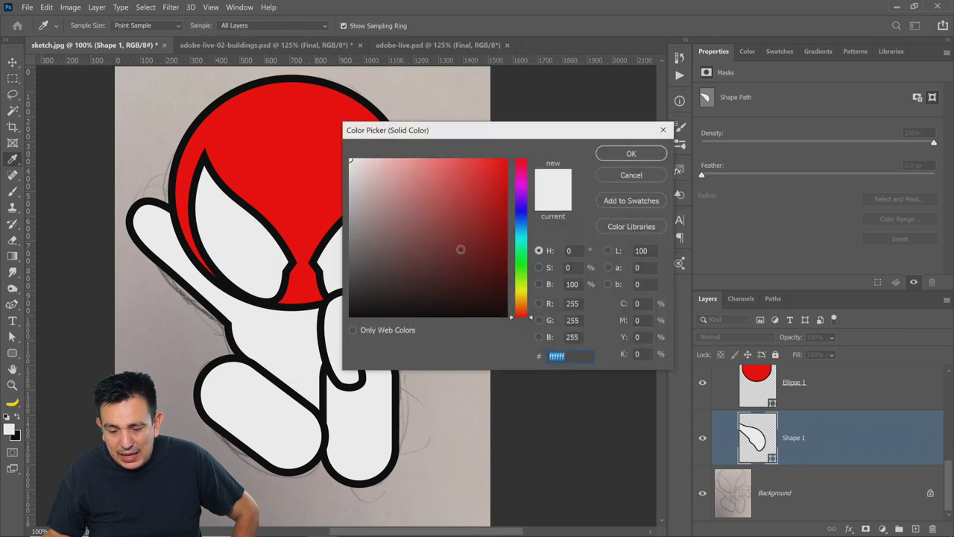
left_click(527, 218)
left_click(505, 160)
left_click(646, 153)
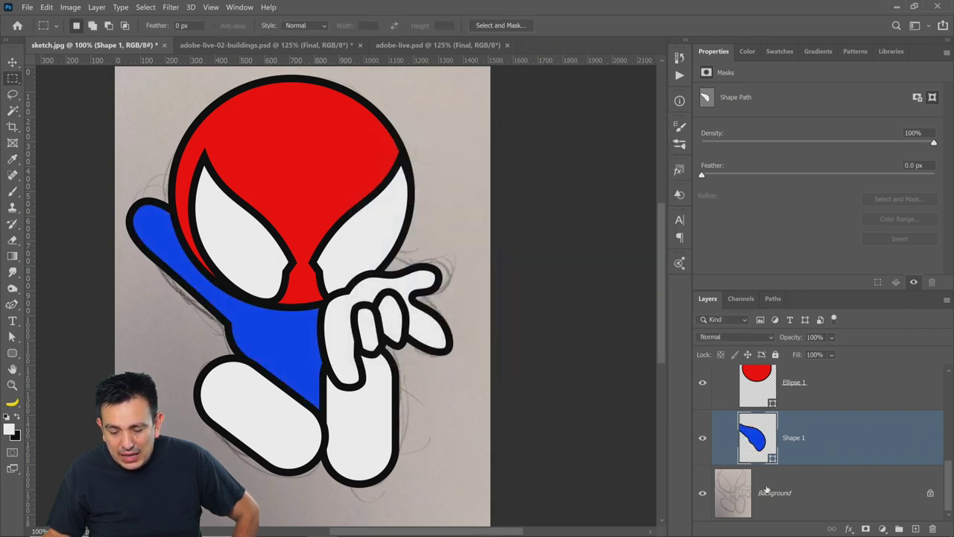
Fill both leg shapes, Rounded Rectangle 1 copy and Rounded Rectangle 1, with the red ff0000 sampled from the head.
scroll(764, 477, "up", 5)
double_click(754, 406)
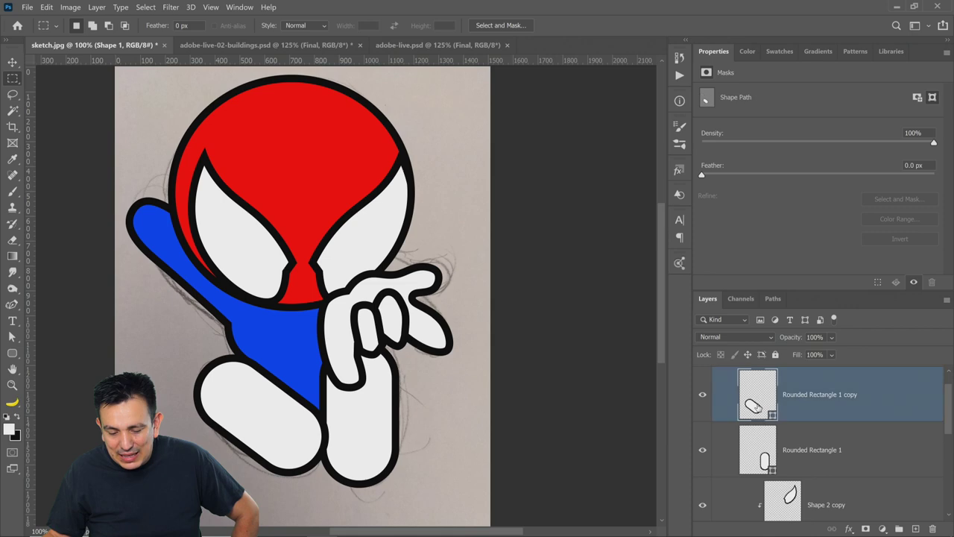
left_click(311, 136)
left_click(646, 153)
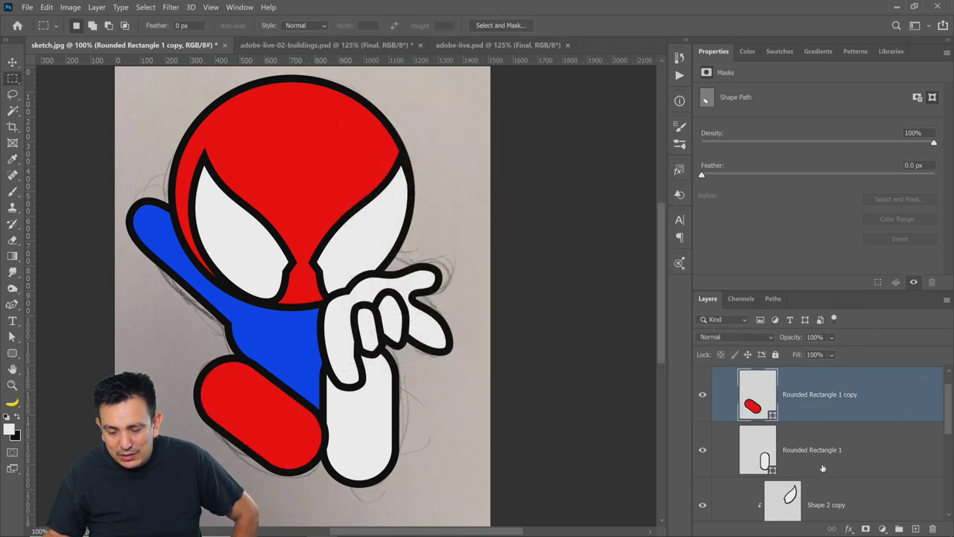
double_click(762, 451)
left_click(280, 144)
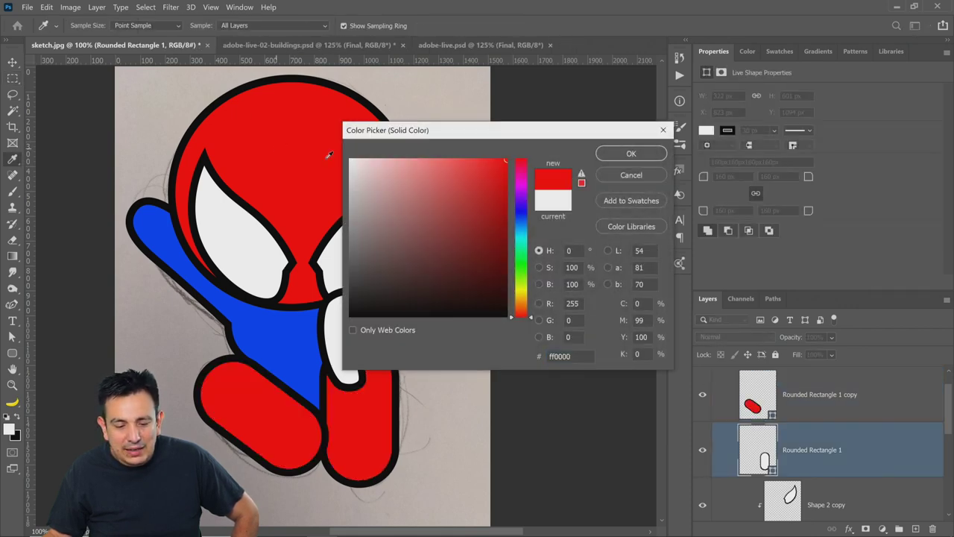
left_click(631, 154)
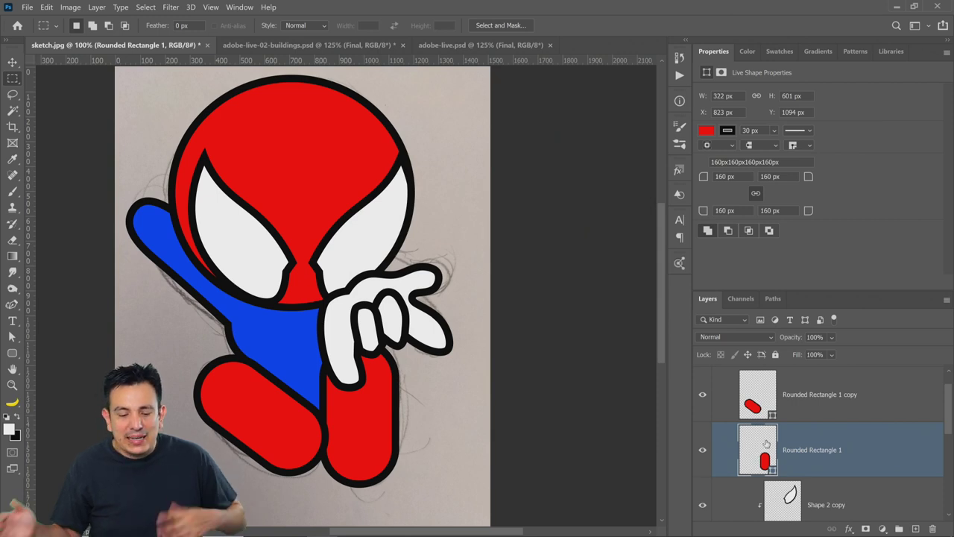
Collapse the Body group and try the head's red as the fill of Shape 3 in the Hand group.
scroll(770, 429, "up", 1)
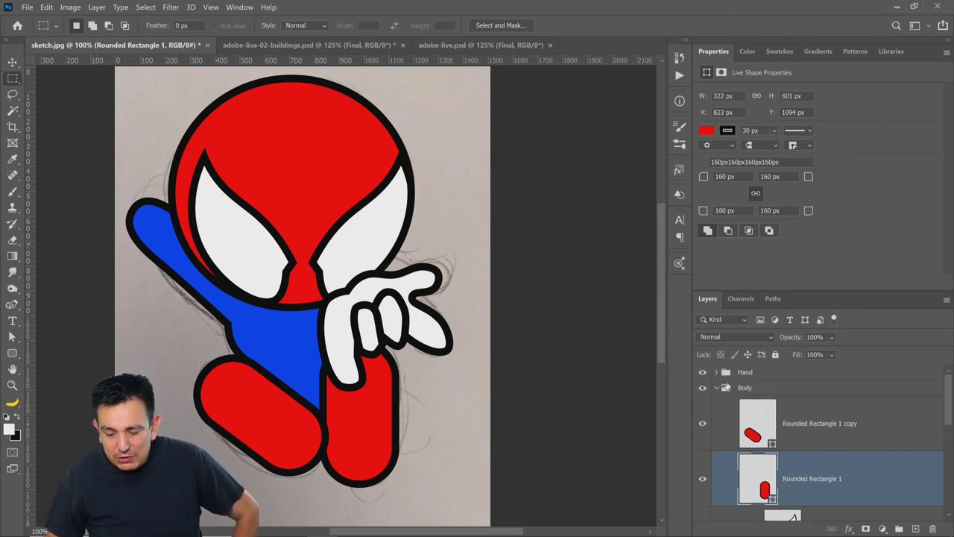
left_click(716, 388)
left_click(716, 372)
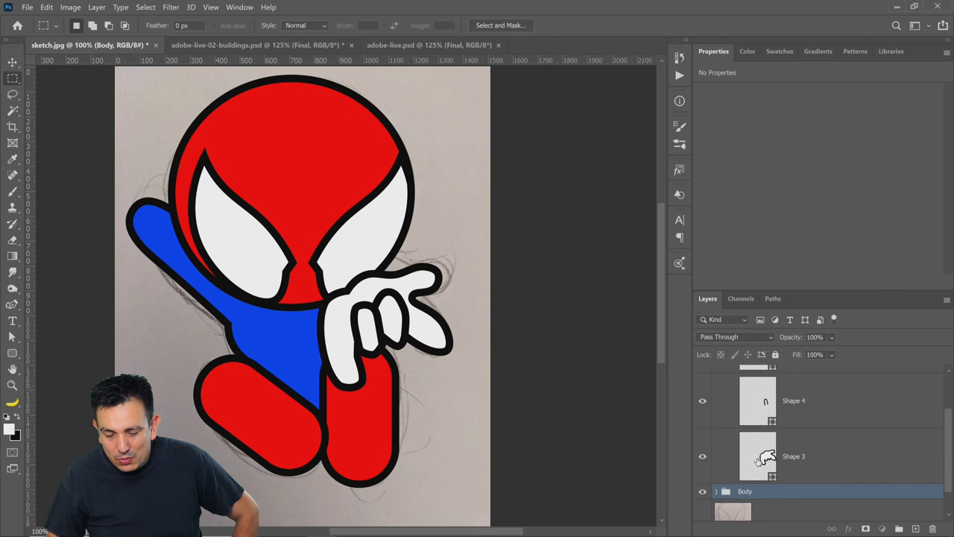
double_click(757, 456)
left_click(303, 216)
left_click(645, 157)
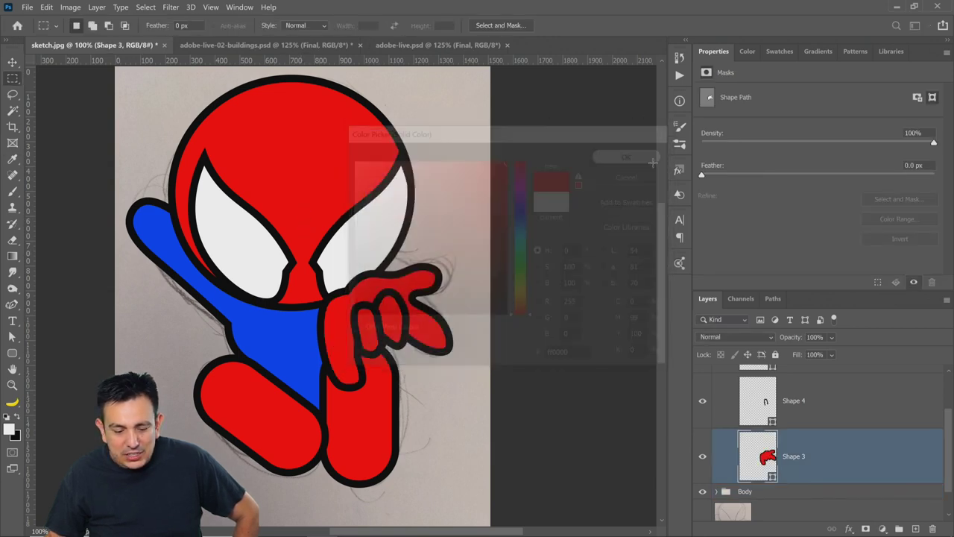
Fill the hand's Shape 3 with the blue sampled from the torso and collapse the Hand group.
double_click(757, 456)
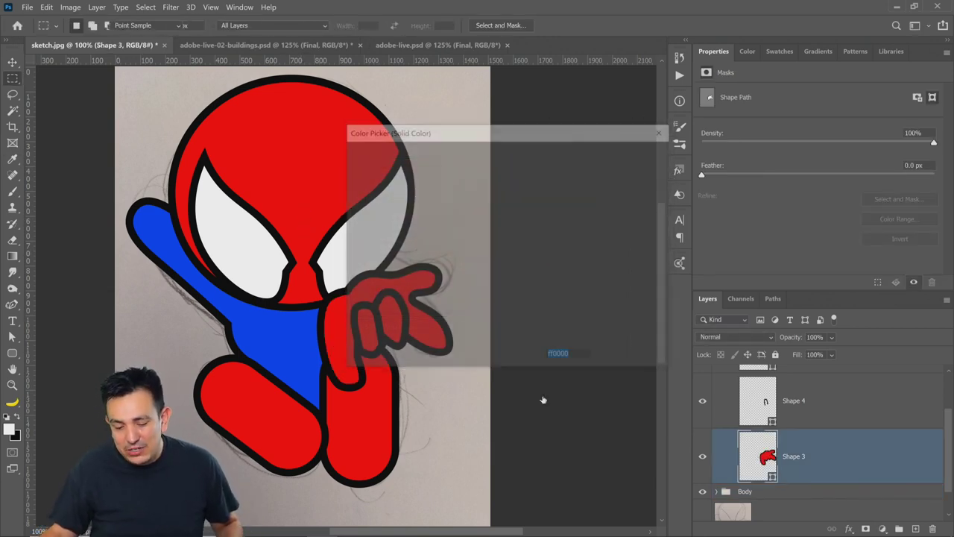
left_click(282, 317)
left_click(626, 155)
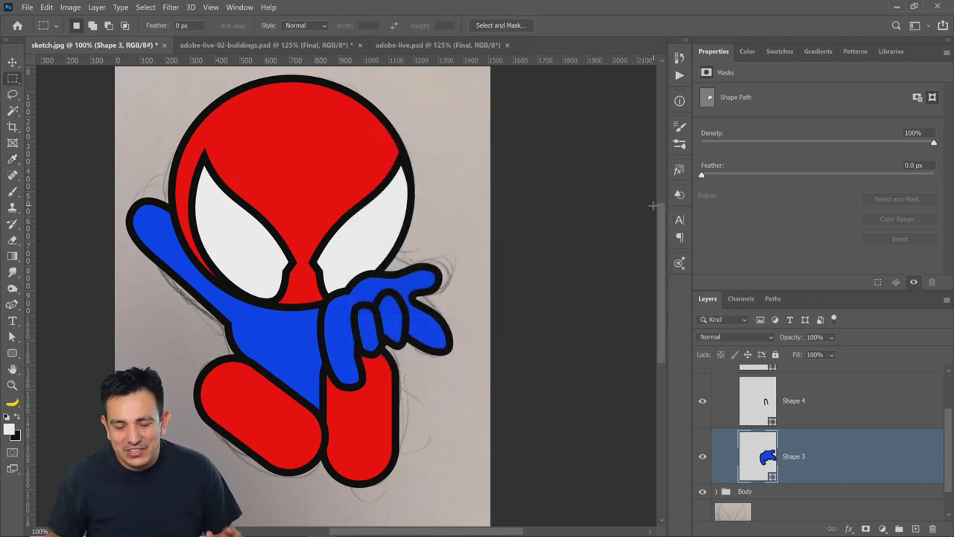
scroll(781, 422, "up", 2)
left_click(716, 373)
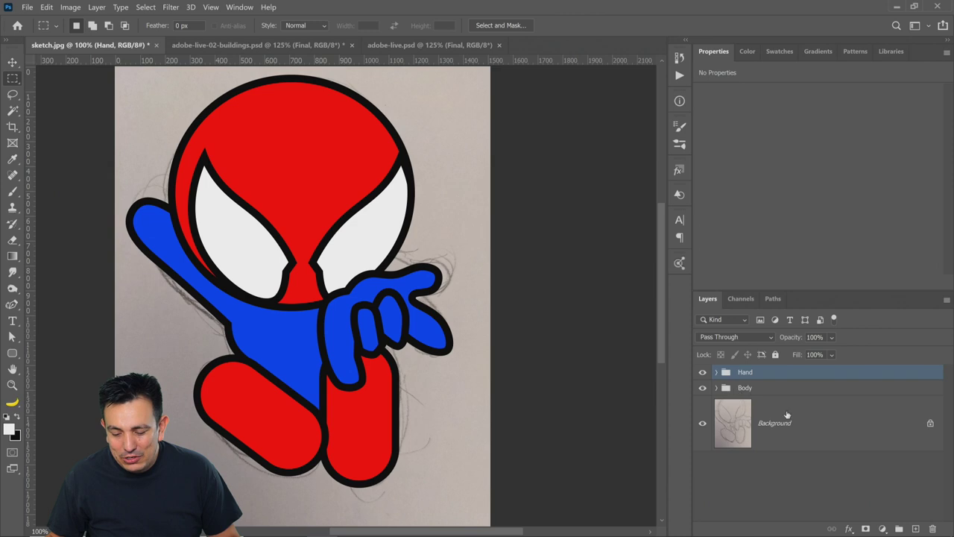
Hide the Background sketch and add a white Solid Color fill layer beneath the Body group.
left_click(702, 424)
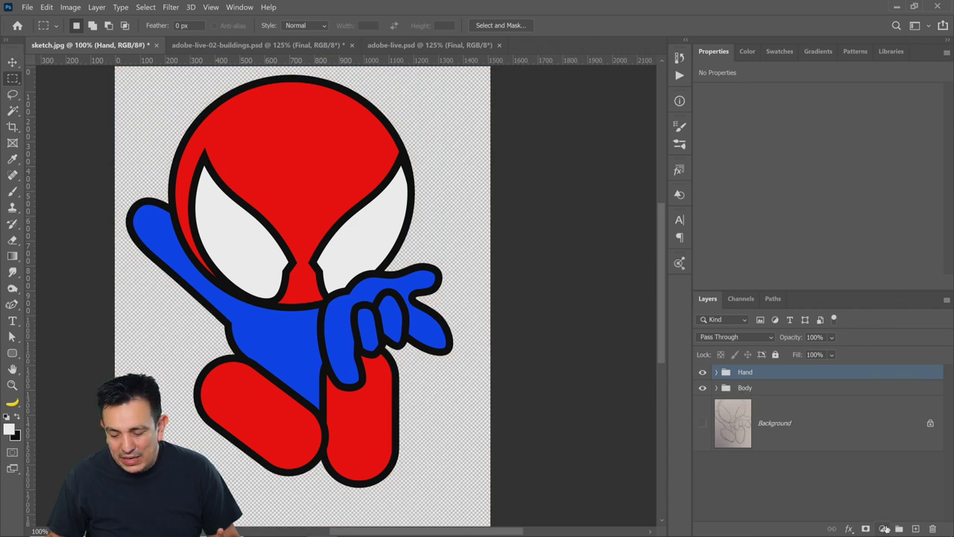
left_click(885, 528)
left_click(864, 302)
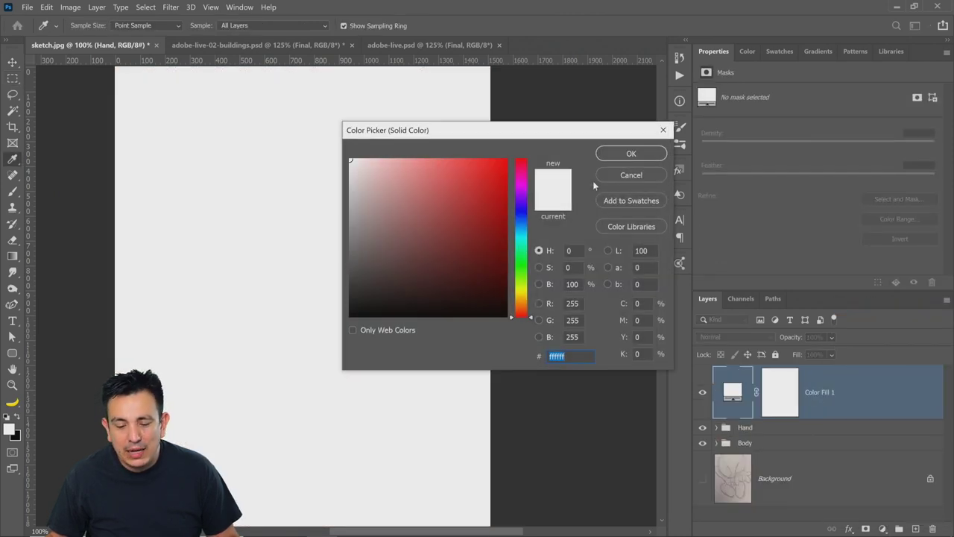
left_click(623, 155)
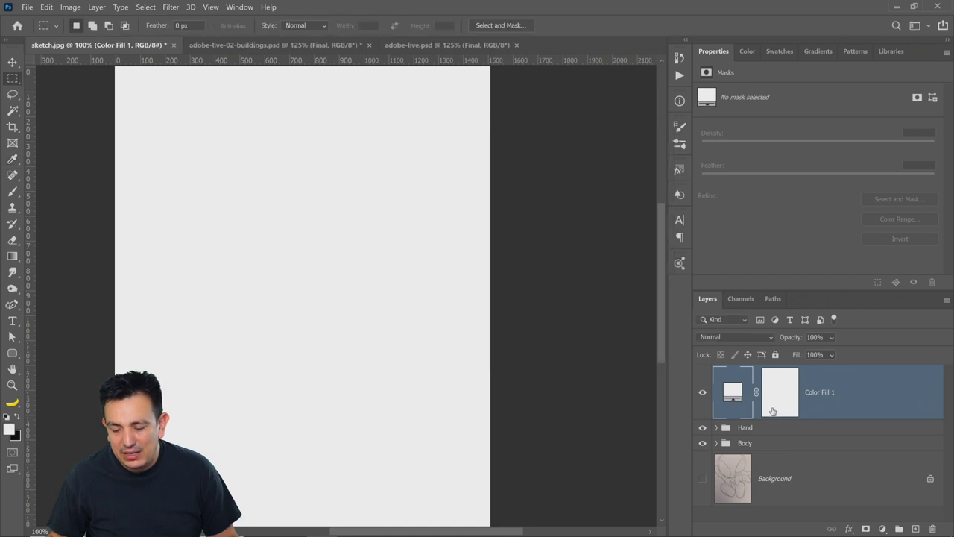
mouse_move(730, 389)
left_mouse_down()
mouse_move(736, 467)
mouse_move(746, 462)
left_mouse_up()
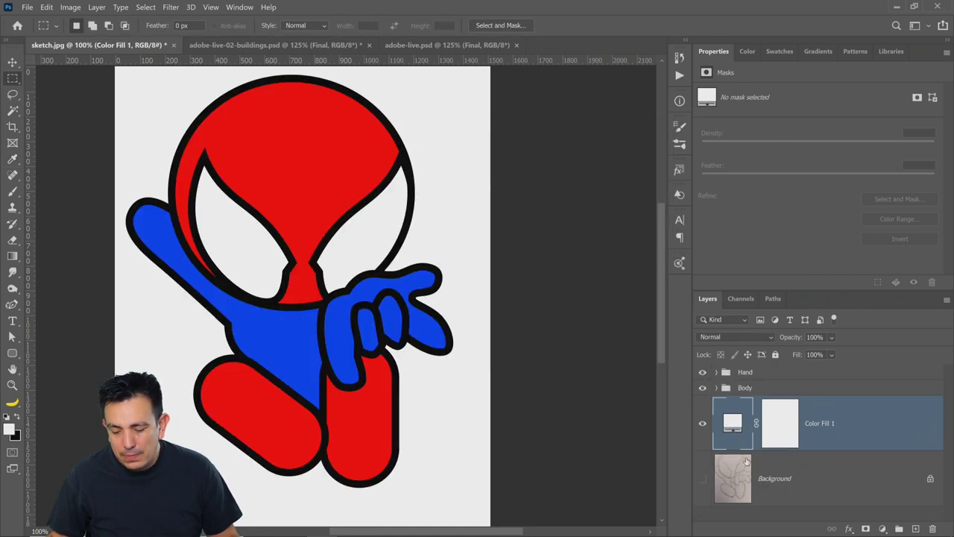
Change the Color Fill 1 layer's color to black, 000000.
double_click(733, 422)
type("111111")
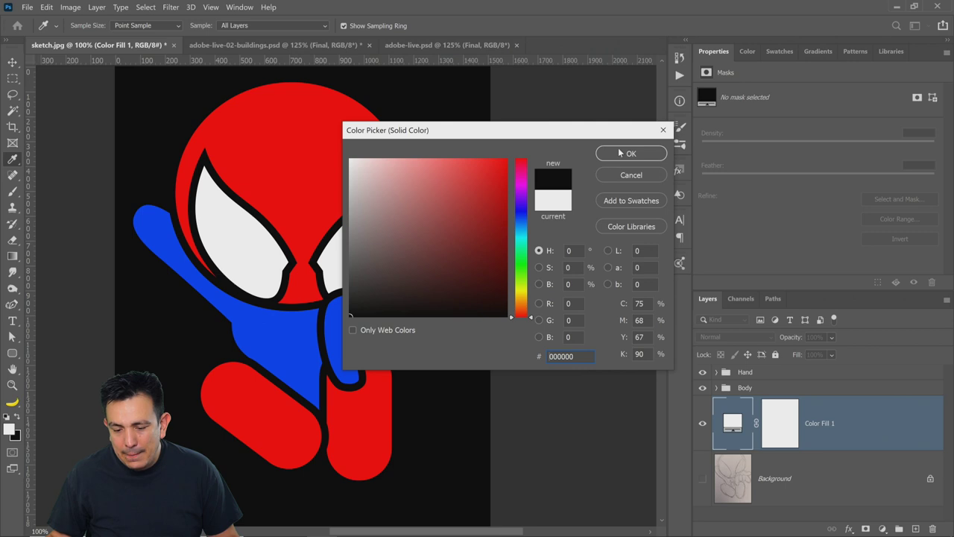
left_click(619, 153)
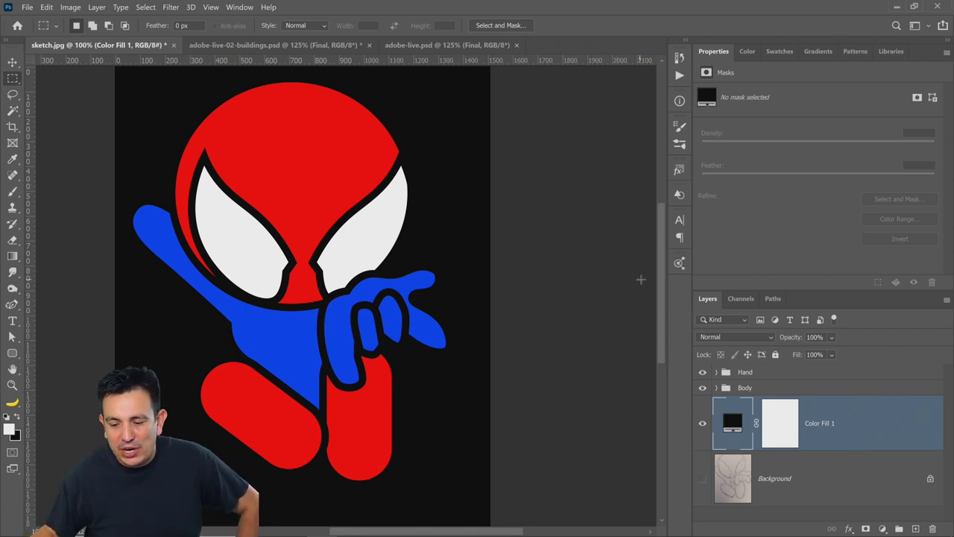
Display the Shapes library, collapse its Legacy Shapes and More set and look up the option that loads this set.
left_click(239, 8)
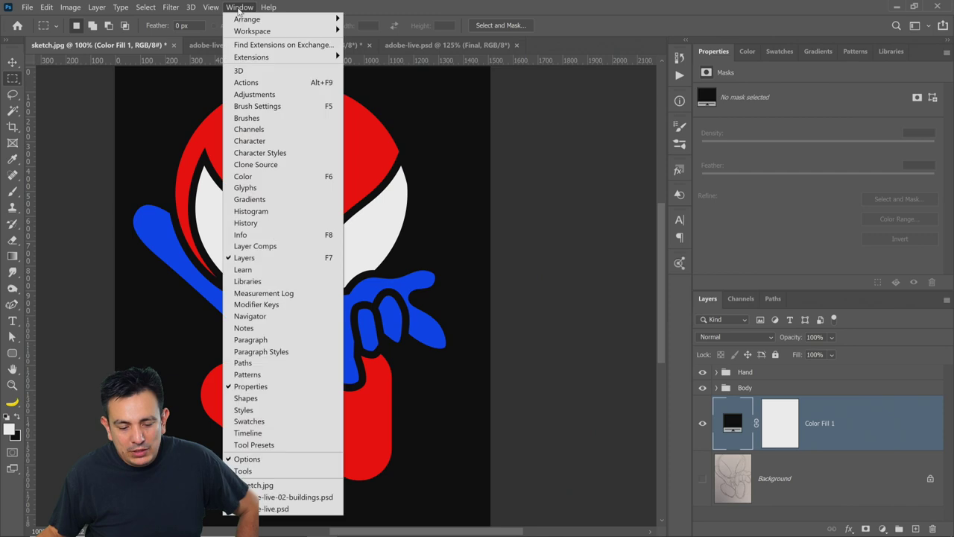
left_click(246, 398)
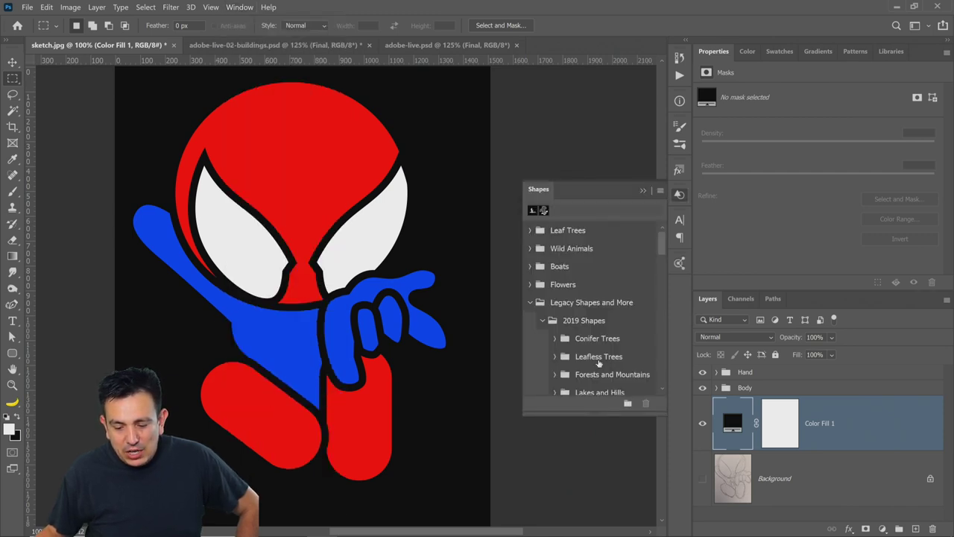
left_click(532, 303)
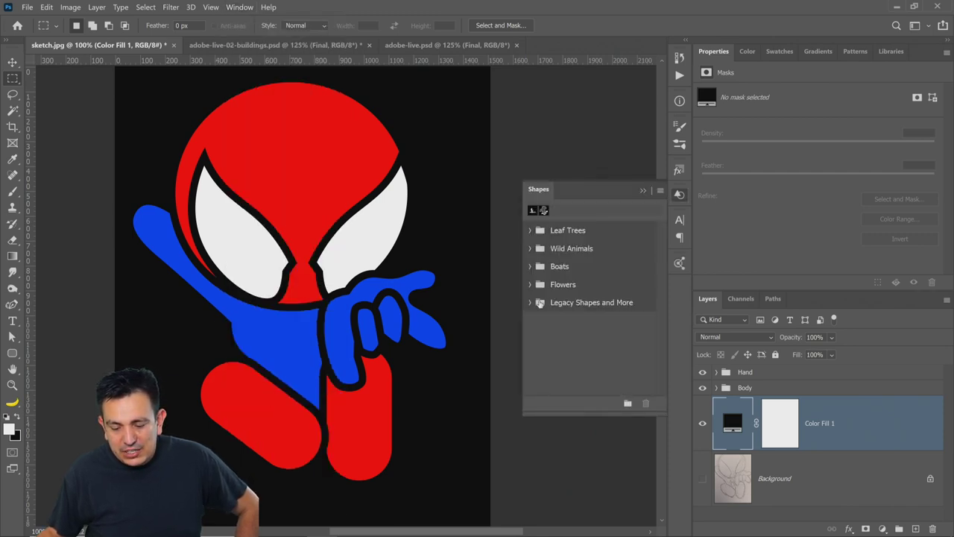
left_click(660, 191)
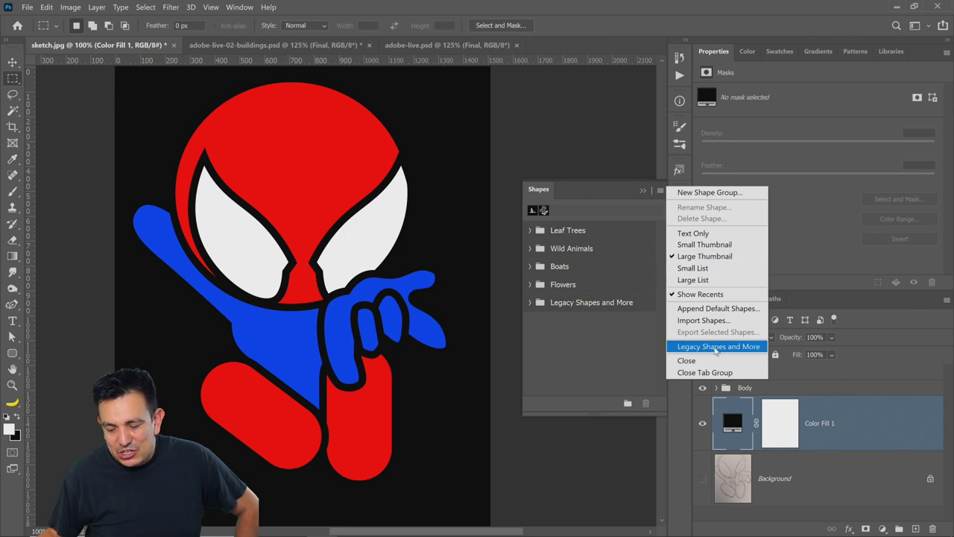
left_click(600, 347)
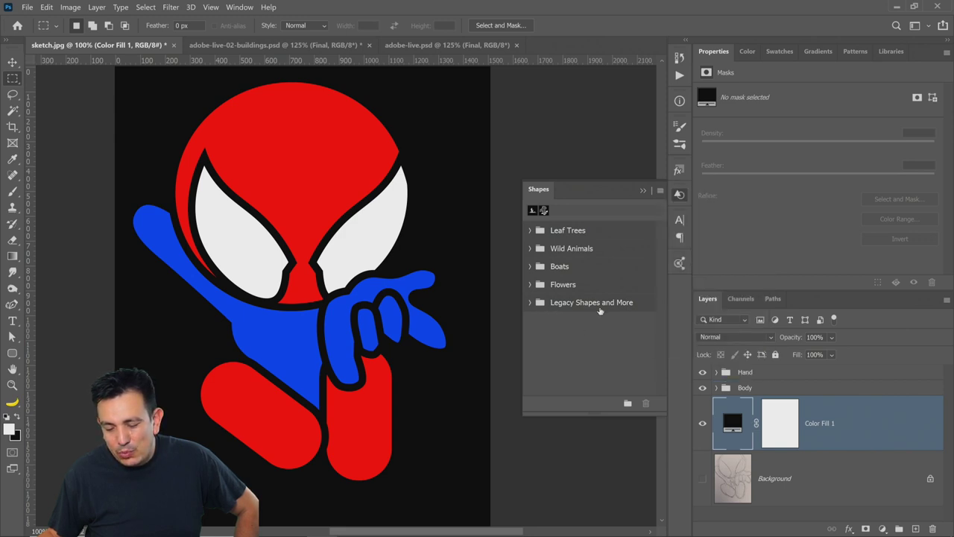
Switch to the Custom Shape tool, close the Shapes library and display the tool's shape picker.
left_click(14, 354)
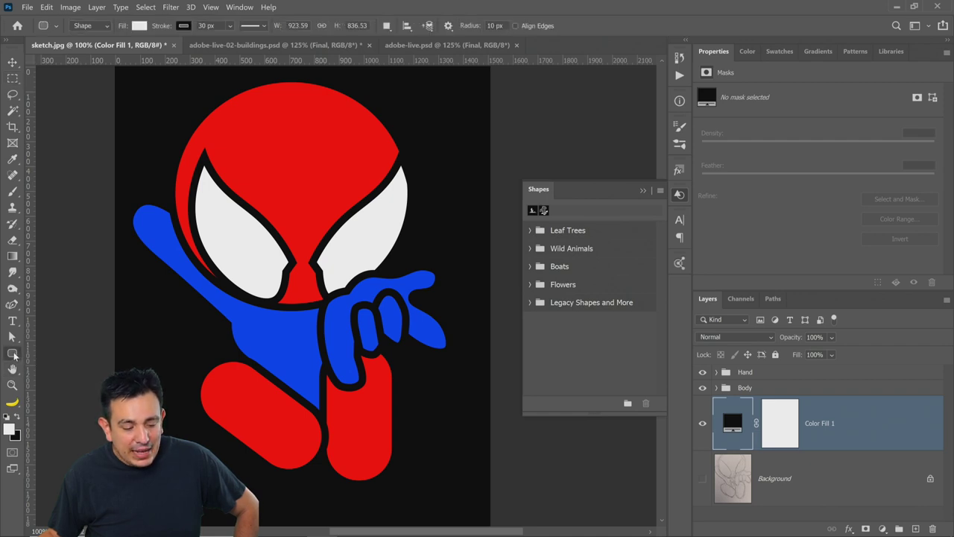
right_click(14, 354)
left_click(82, 405)
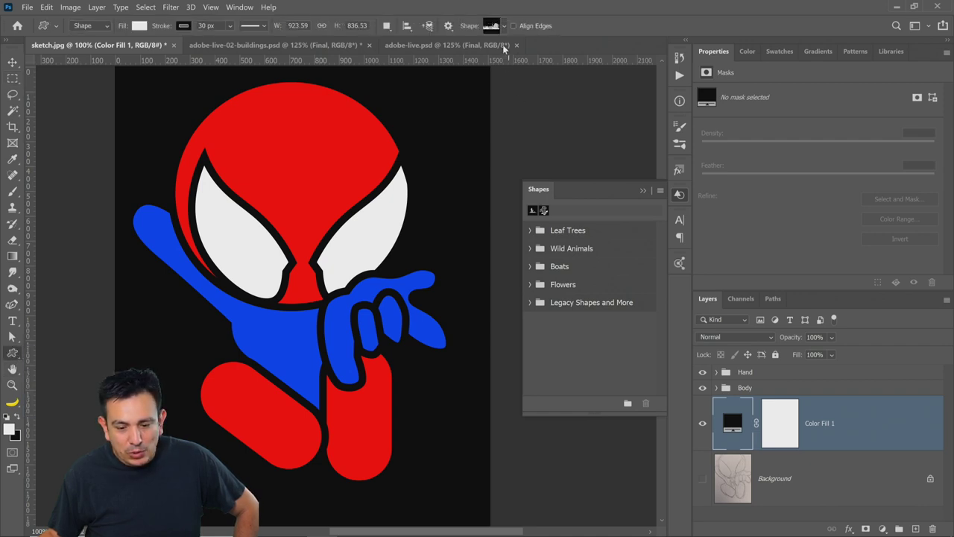
left_click(679, 194)
left_click(506, 27)
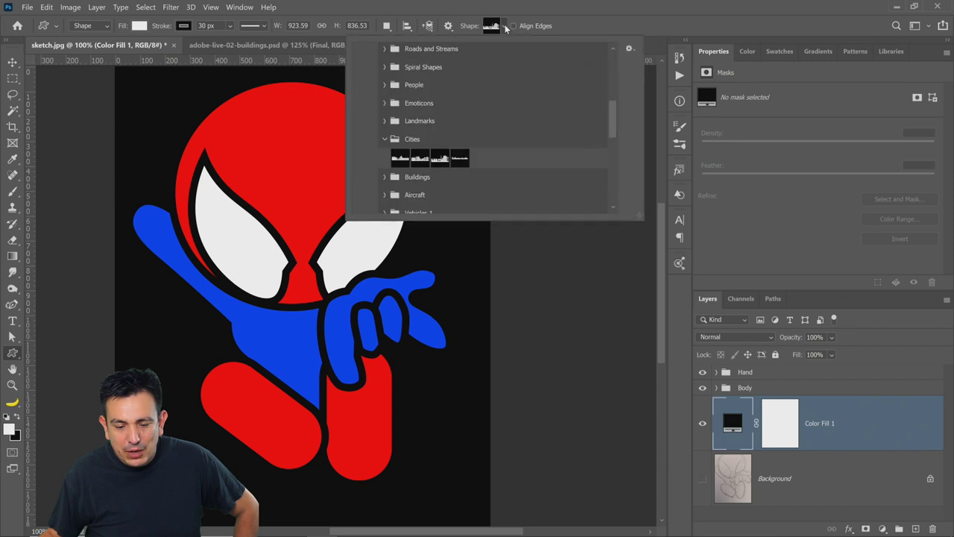
Choose the third skyline in the Cities set of 2019 Shapes as the custom shape.
left_click(385, 139)
left_click(381, 140)
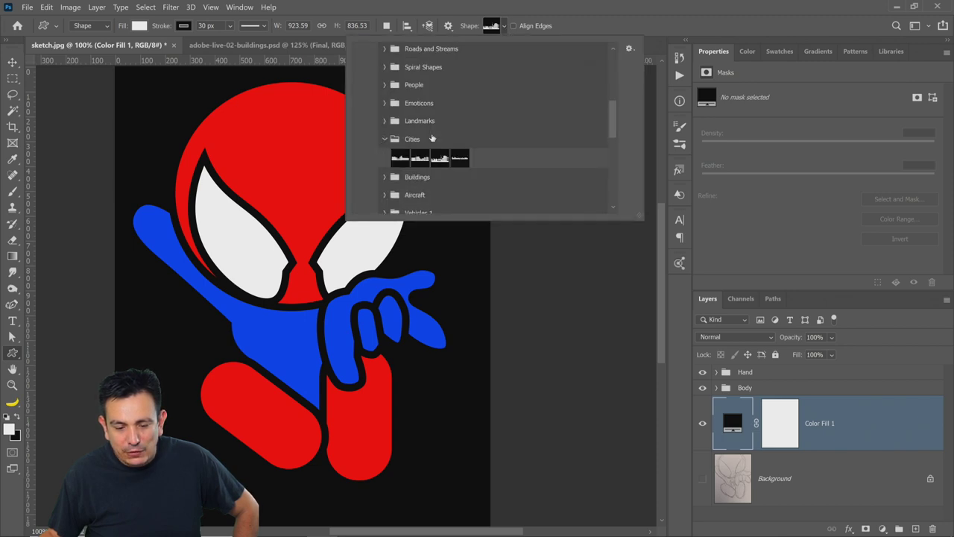
scroll(377, 139, "up", 6)
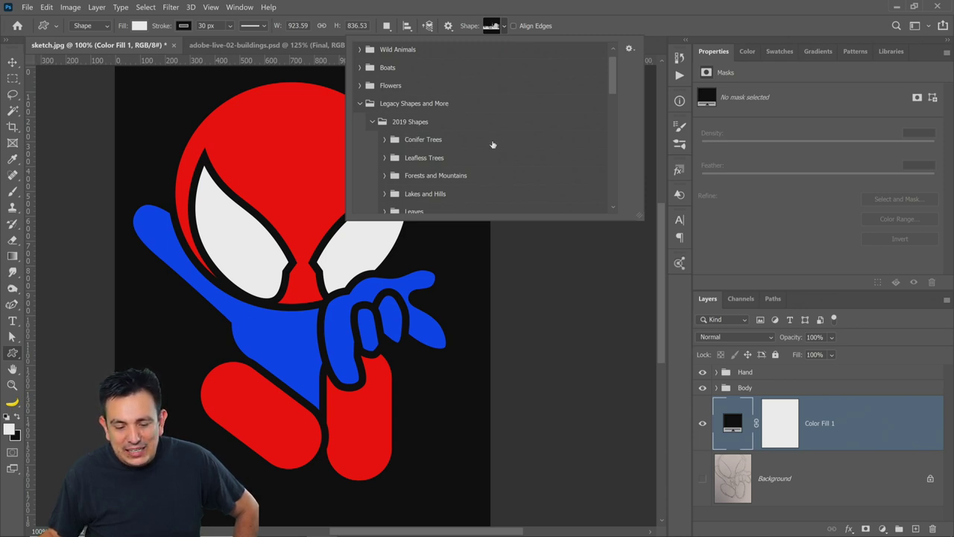
scroll(490, 144, "down", 7)
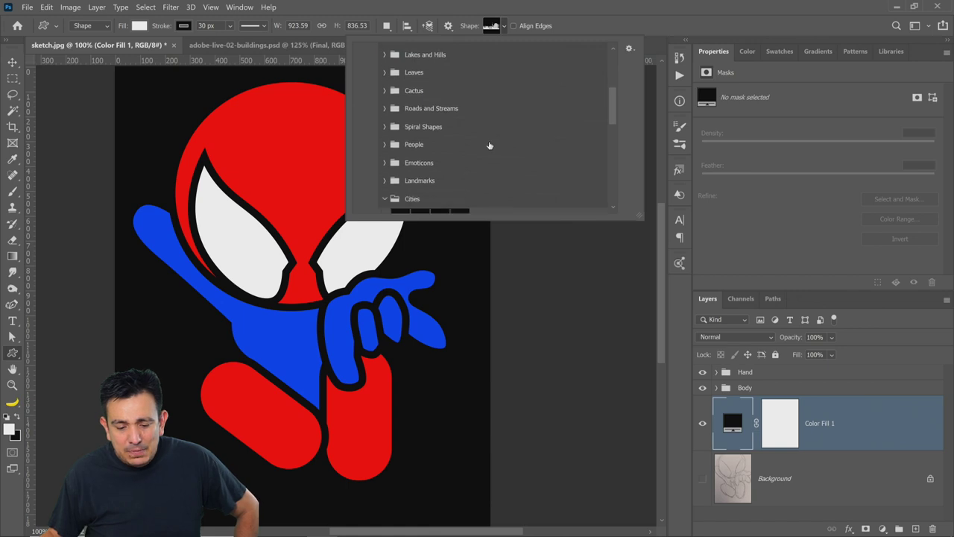
scroll(490, 144, "down", 2)
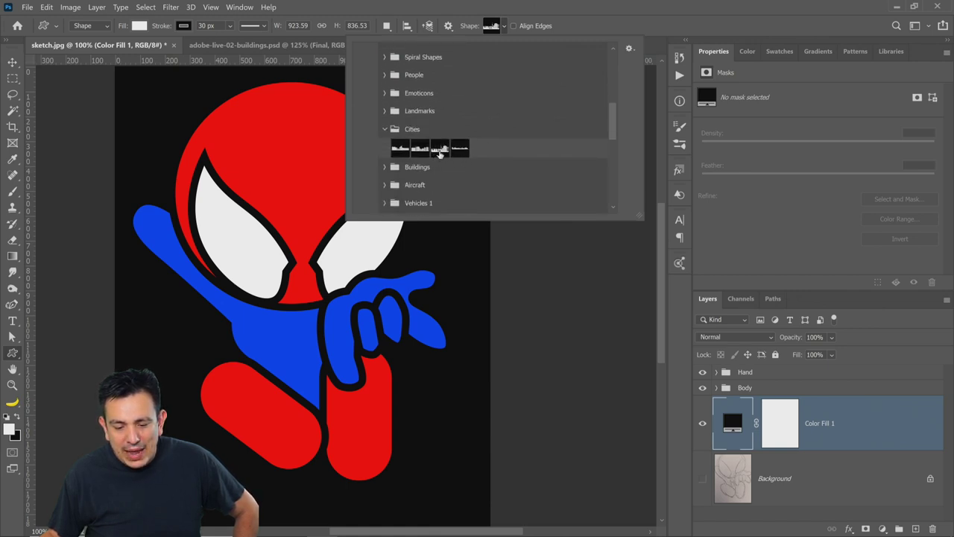
scroll(440, 142, "down", 1)
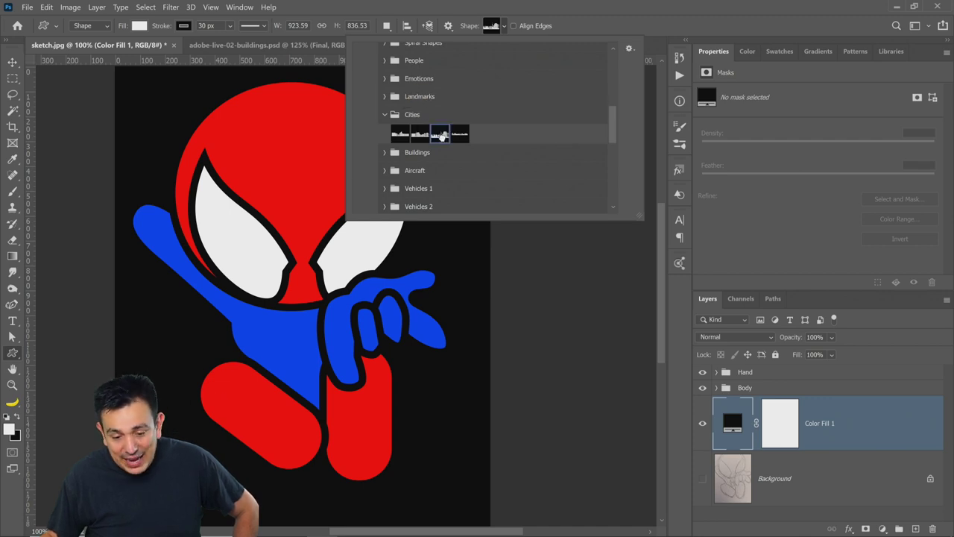
Draw the skyline custom shape behind the character's lower half, about 2069 by 910 px, extending past the canvas.
right_click(13, 353)
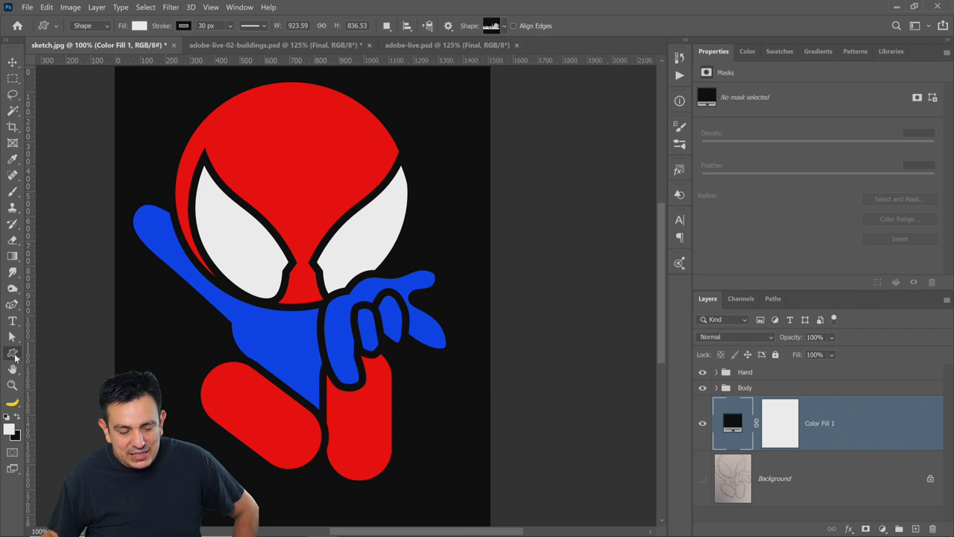
left_click(61, 412)
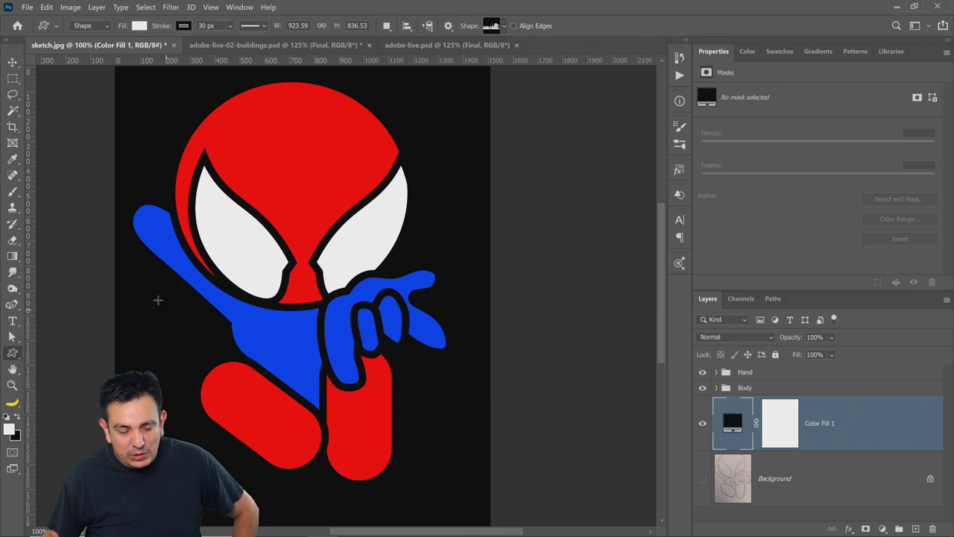
left_click_drag(129, 287, 641, 513)
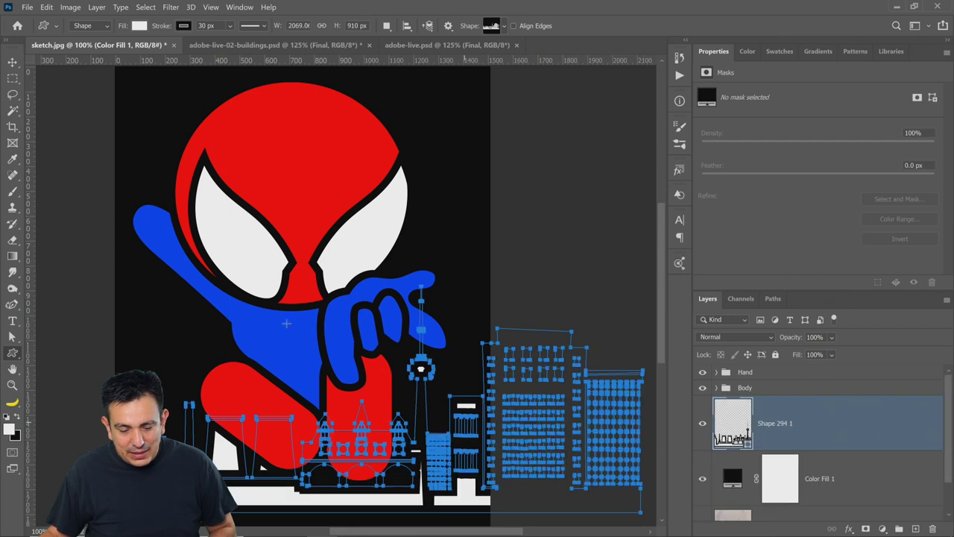
Scale the skyline shape to about 134% and shift it slightly up and to the left behind the character.
left_click(12, 62)
key("ctrl+t")
left_click_drag(130, 287, 3, 210)
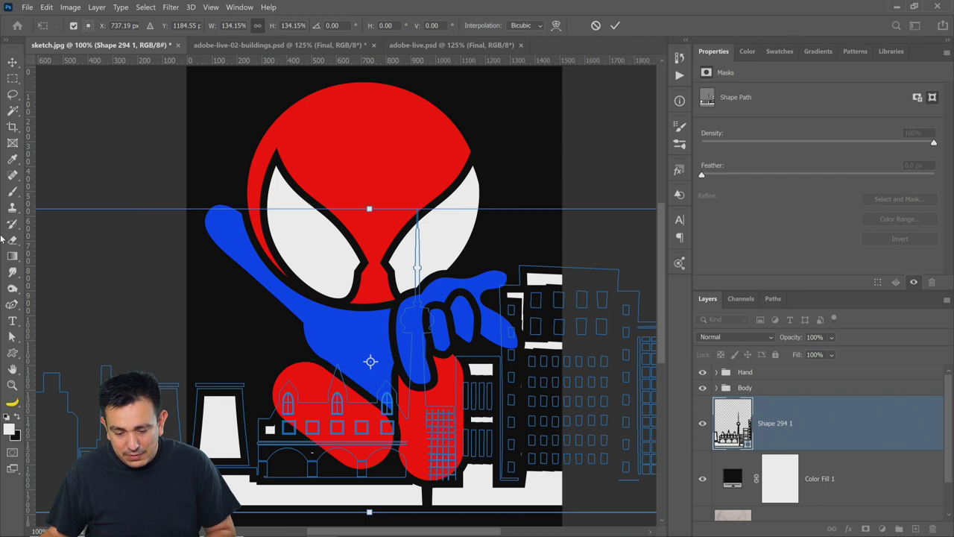
key("Return")
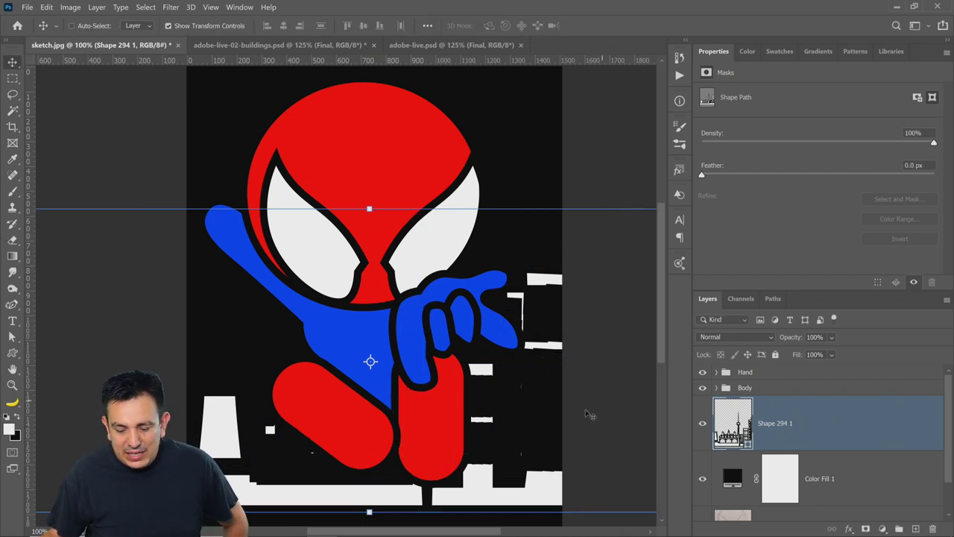
mouse_move(591, 414)
left_mouse_down()
mouse_move(622, 425)
mouse_move(582, 406)
mouse_move(591, 410)
left_mouse_up()
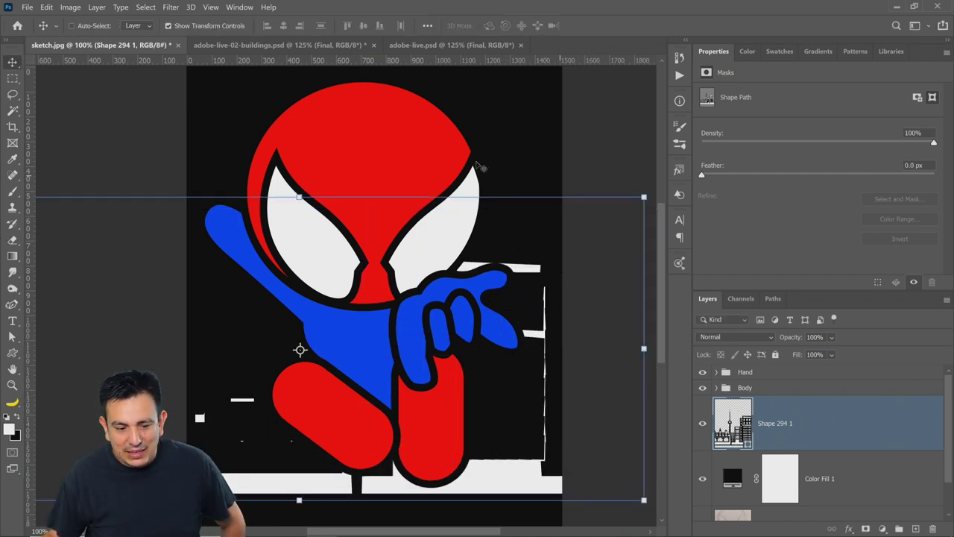
Remove the stroke from the skyline shape and select the Color Fill 1 layer.
left_click(12, 353)
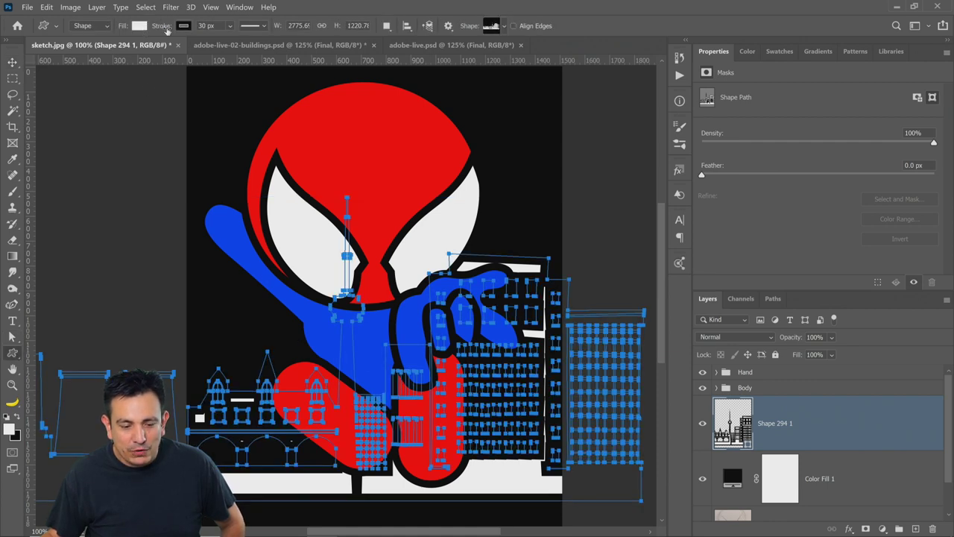
left_click(184, 27)
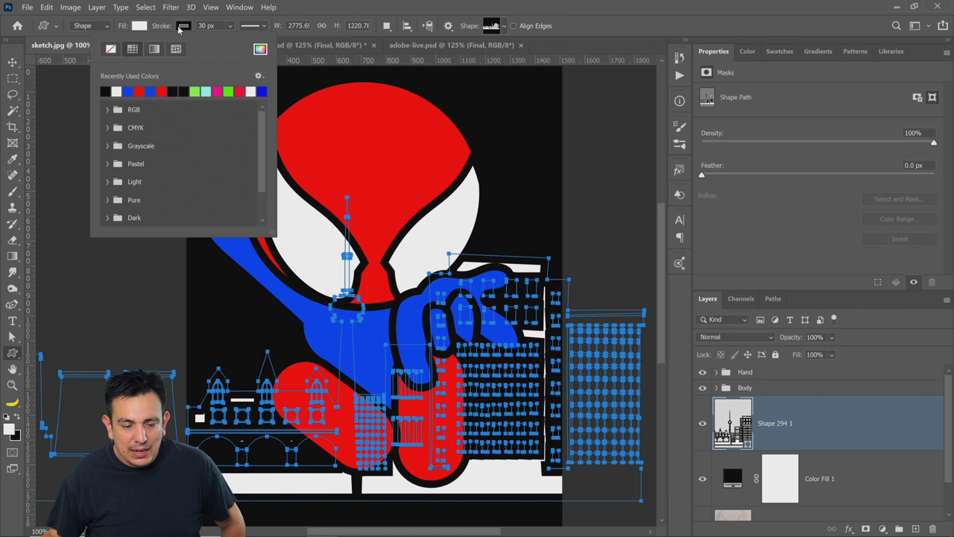
left_click(110, 49)
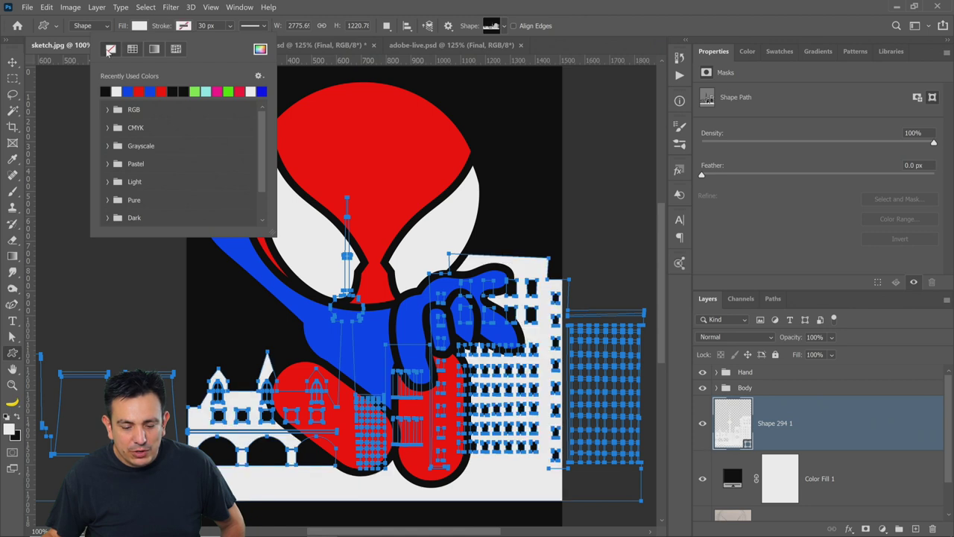
left_click(610, 20)
left_click(855, 489)
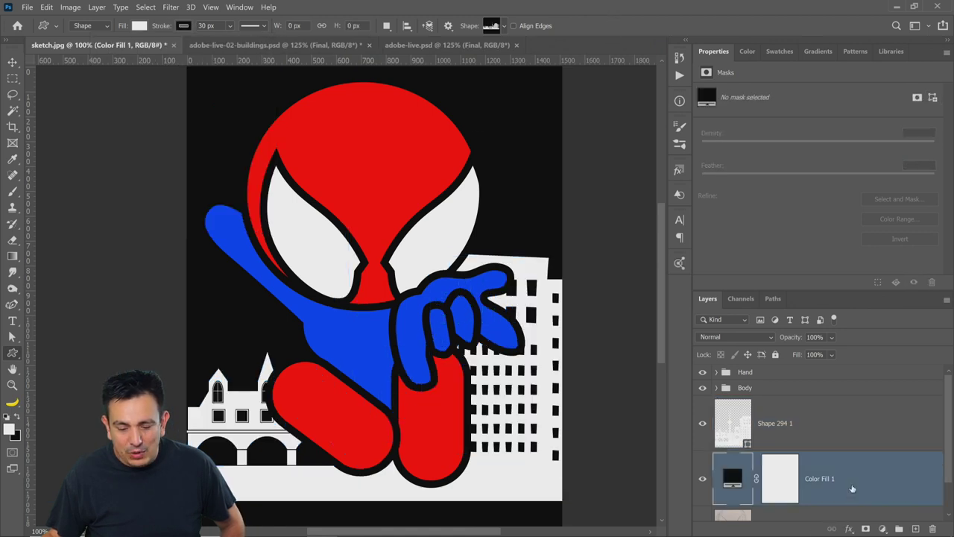
Move the skyline layer left, enlarge it to about 127% and align its right edge with the canvas's right edge.
left_click(11, 63)
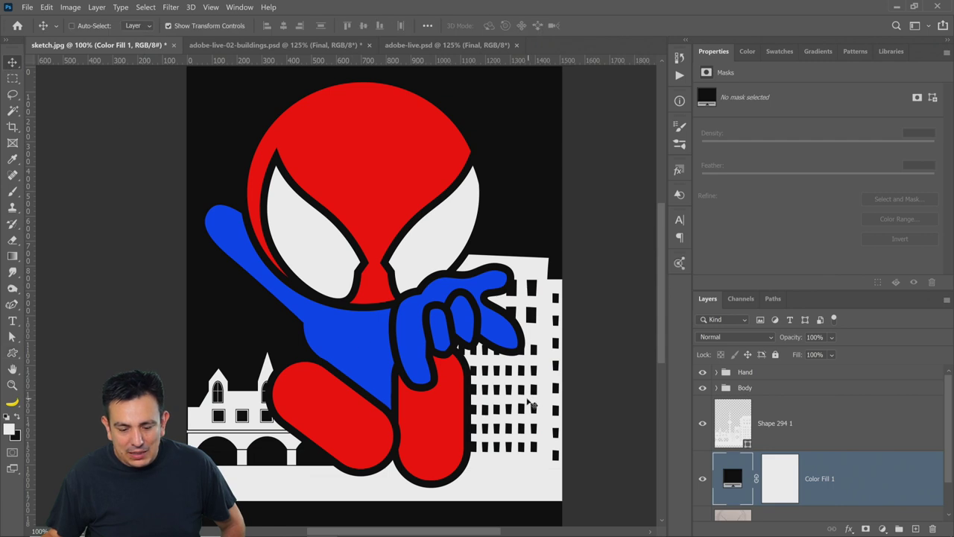
left_click(775, 434)
left_click_drag(540, 417, 482, 419)
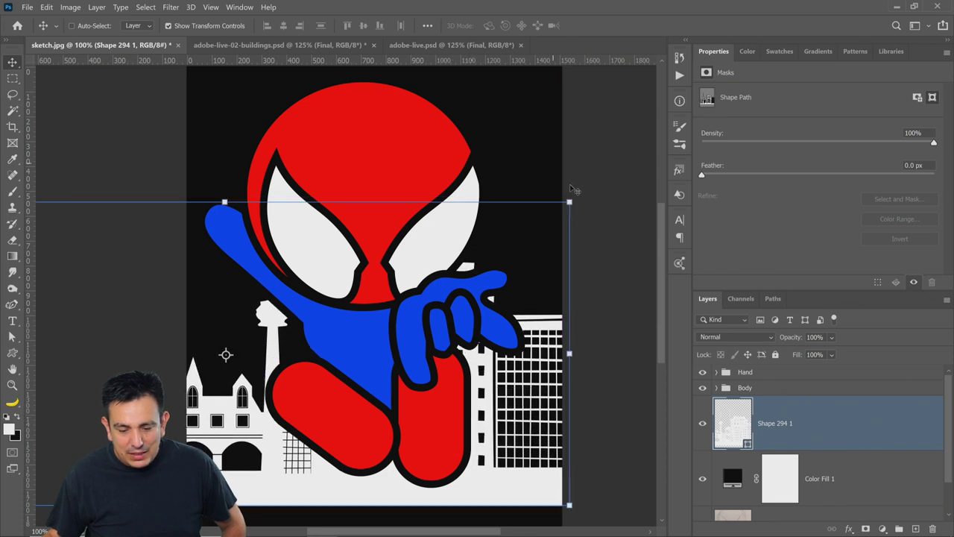
left_click_drag(569, 204, 741, 95)
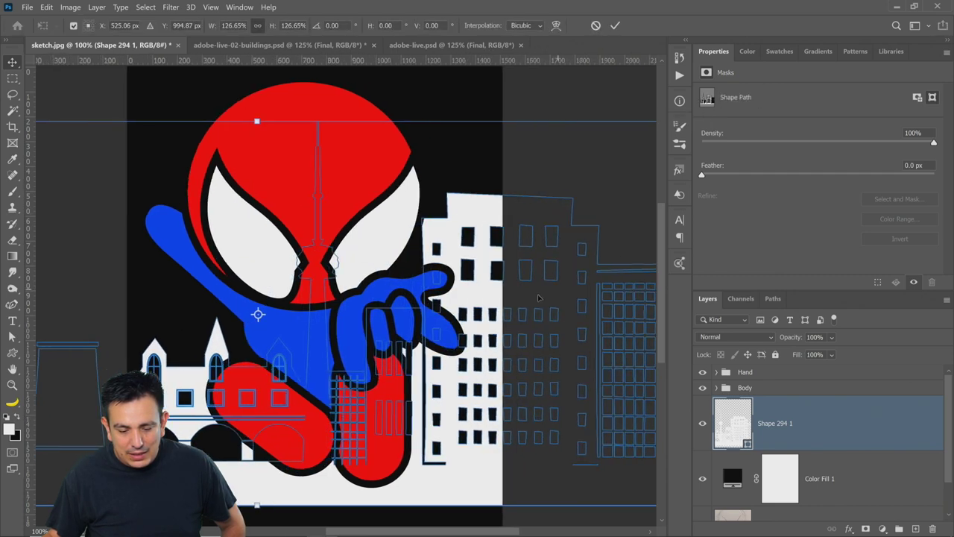
left_click_drag(420, 336, 229, 376)
left_click(616, 26)
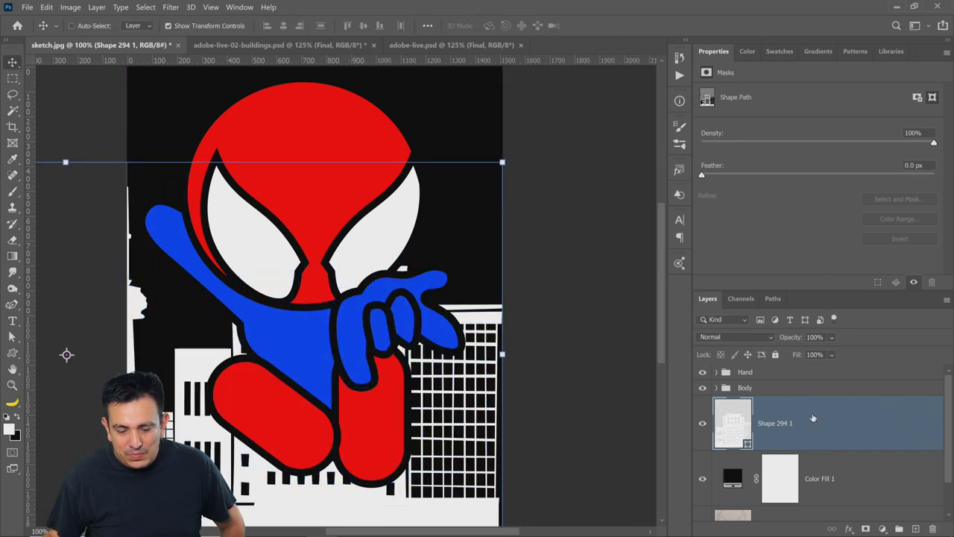
Change the Color Fill 1 layer's color to a dark slate blue.
scroll(753, 476, "down", 1)
double_click(733, 449)
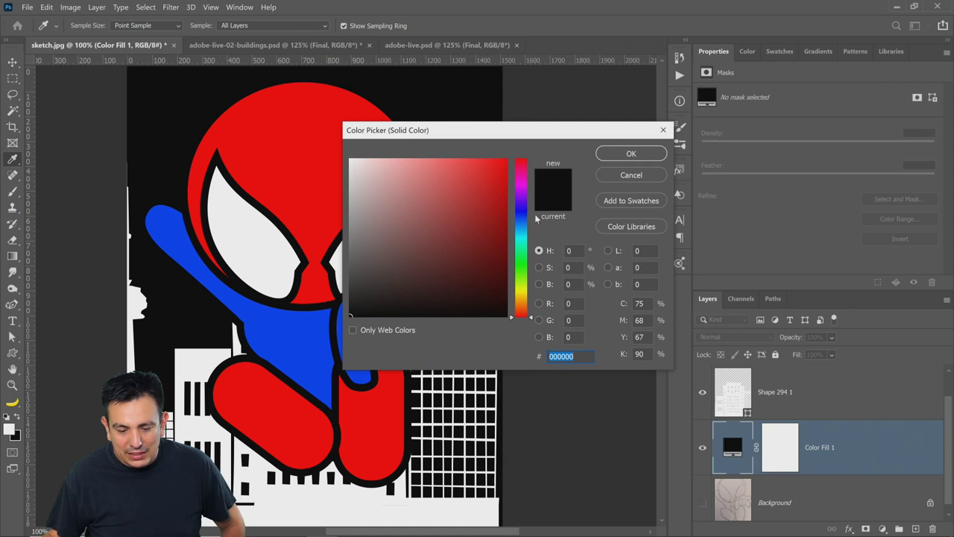
left_click_drag(350, 275, 410, 276)
left_click(631, 154)
Lower the skyline shape layer's opacity to 51% and switch to the Rectangular Marquee tool.
left_click(798, 402)
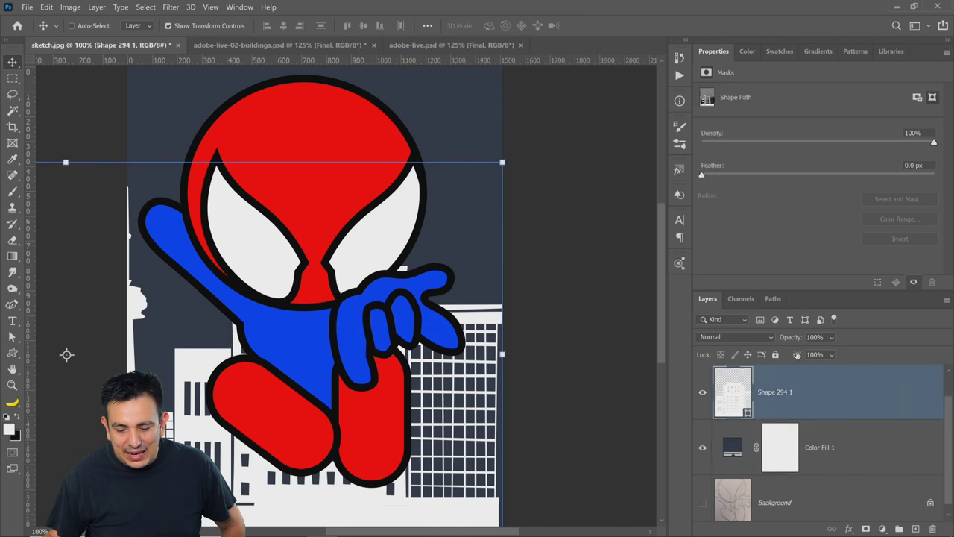
left_click_drag(782, 340, 691, 357)
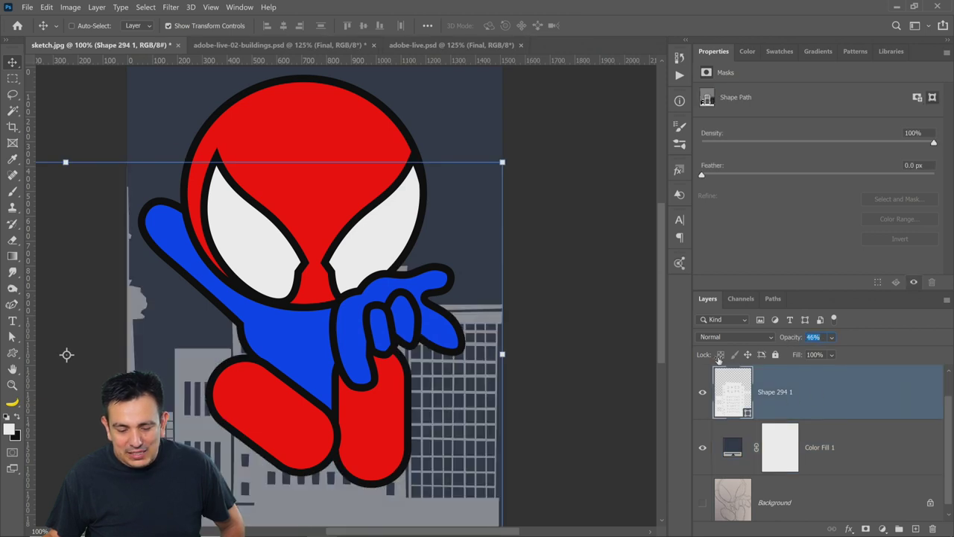
left_click(707, 354)
left_click(12, 78)
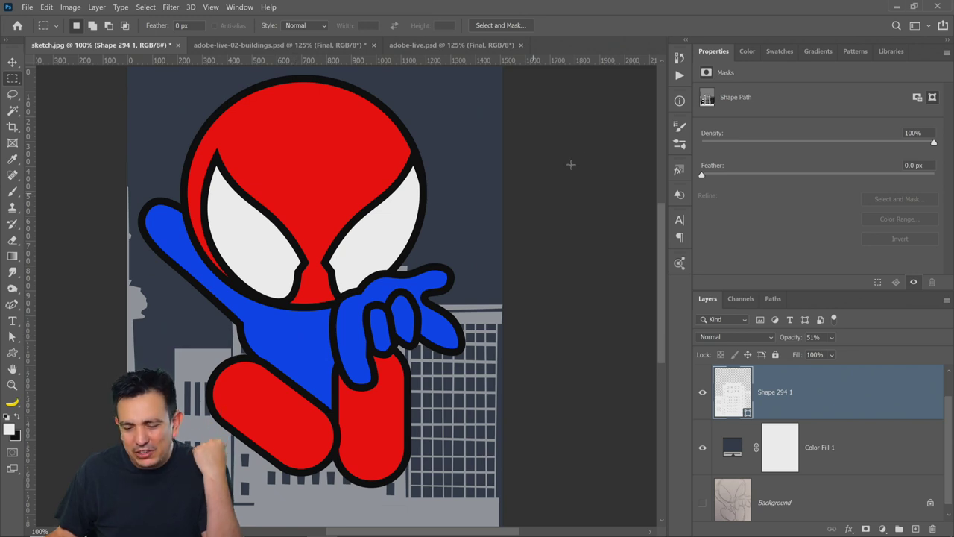
Return to the Custom Shape tool, collapse the picker's Cities set and browse to the animal sets.
left_click(237, 8)
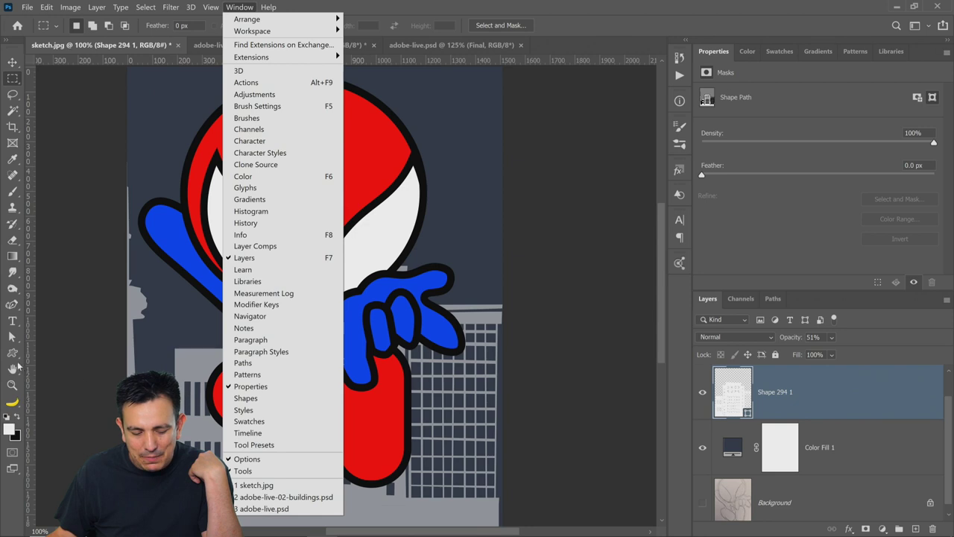
left_click(12, 355)
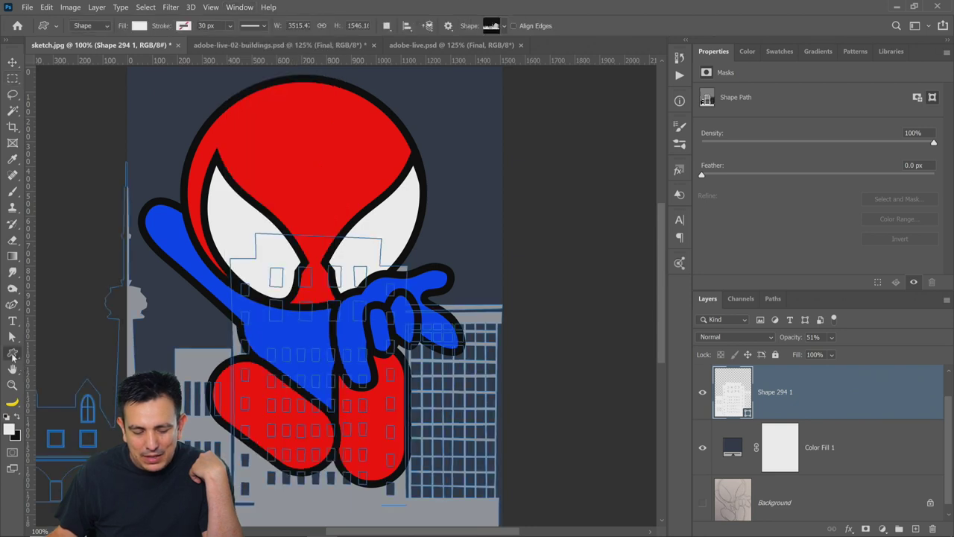
left_click(504, 26)
left_click(383, 114)
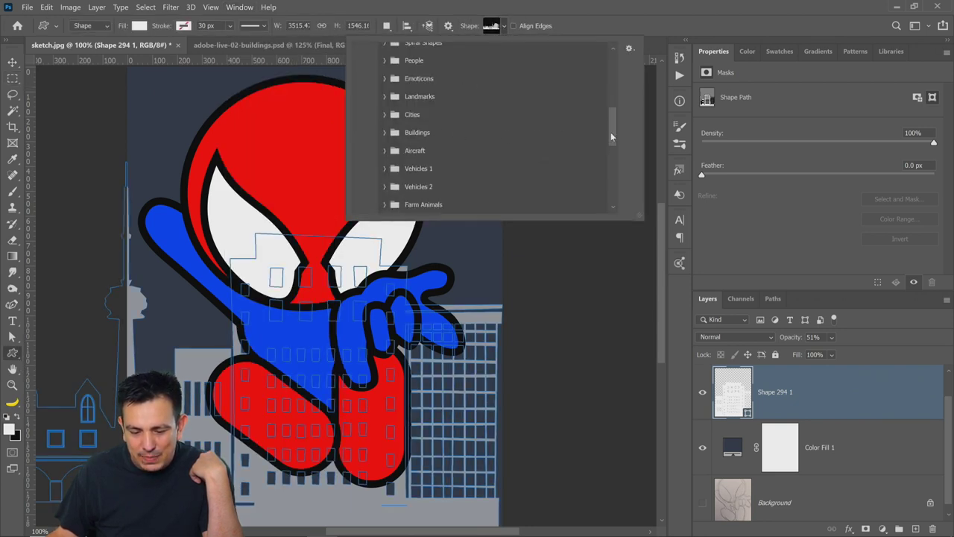
left_click_drag(611, 132, 619, 160)
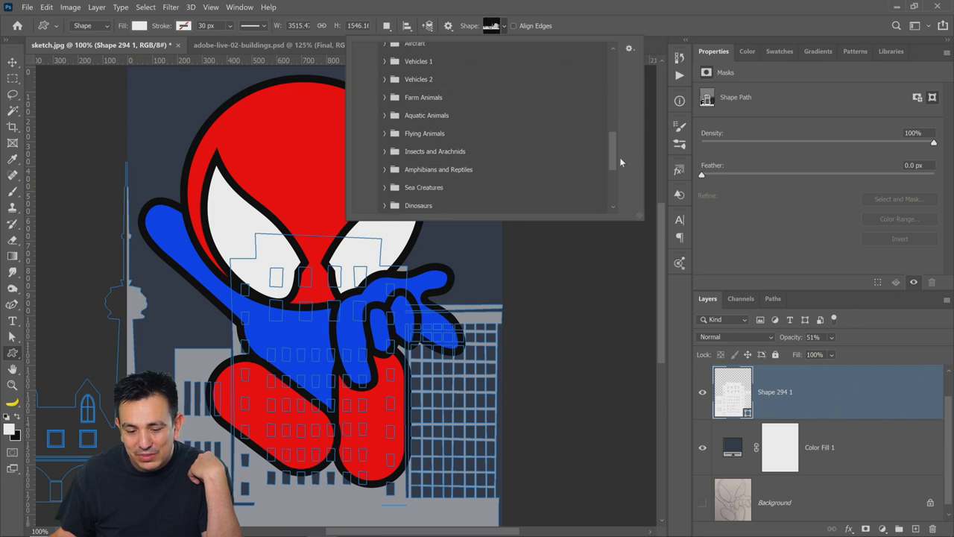
Expand the Farm, Aquatic and Flying Animals sets, then choose the spider in the second row of Insects and Arachnids.
left_click(385, 97)
scroll(619, 151, "down", 5)
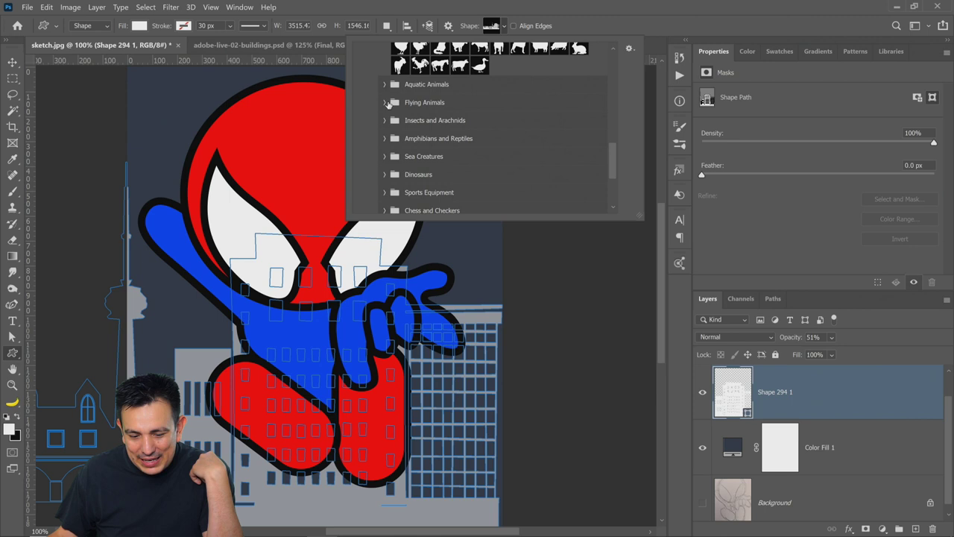
left_click(384, 103)
left_click(385, 85)
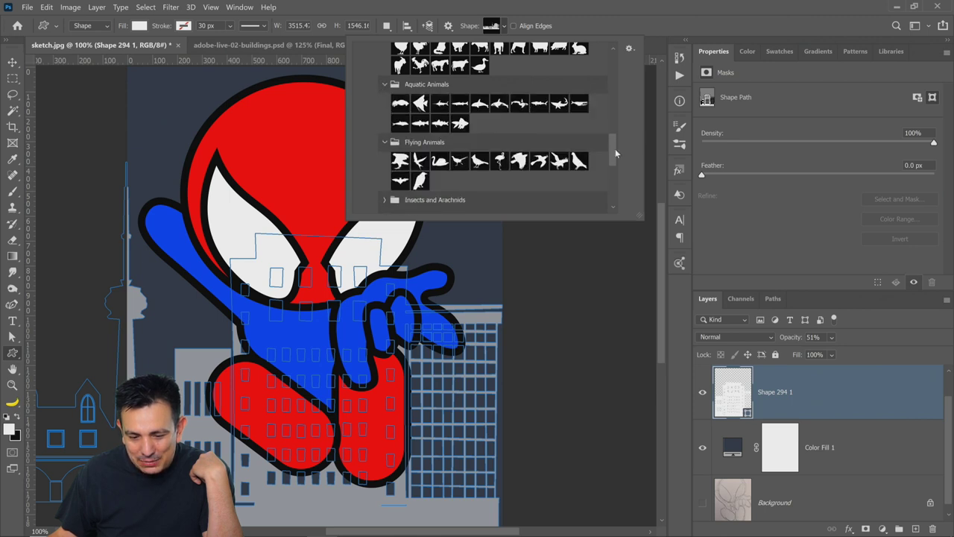
scroll(616, 153, "down", 3)
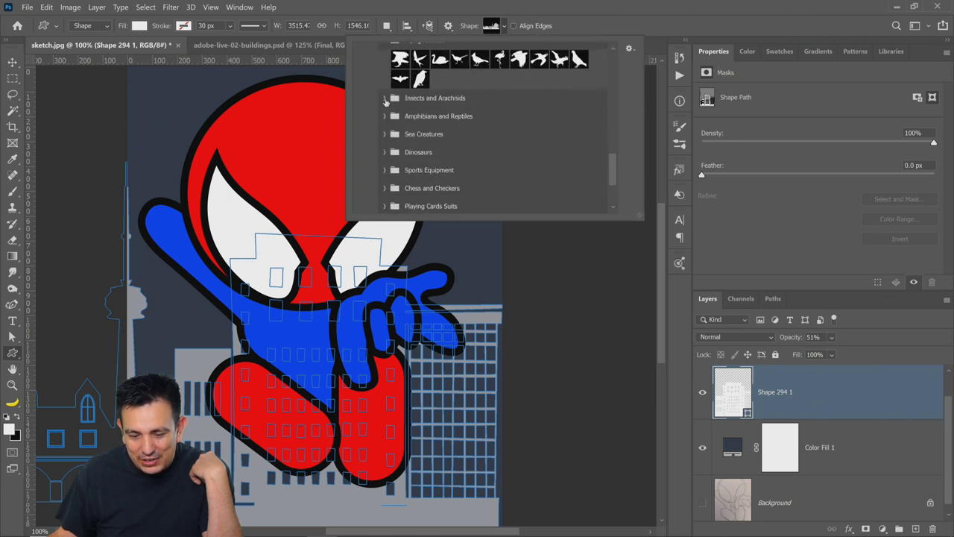
left_click(385, 98)
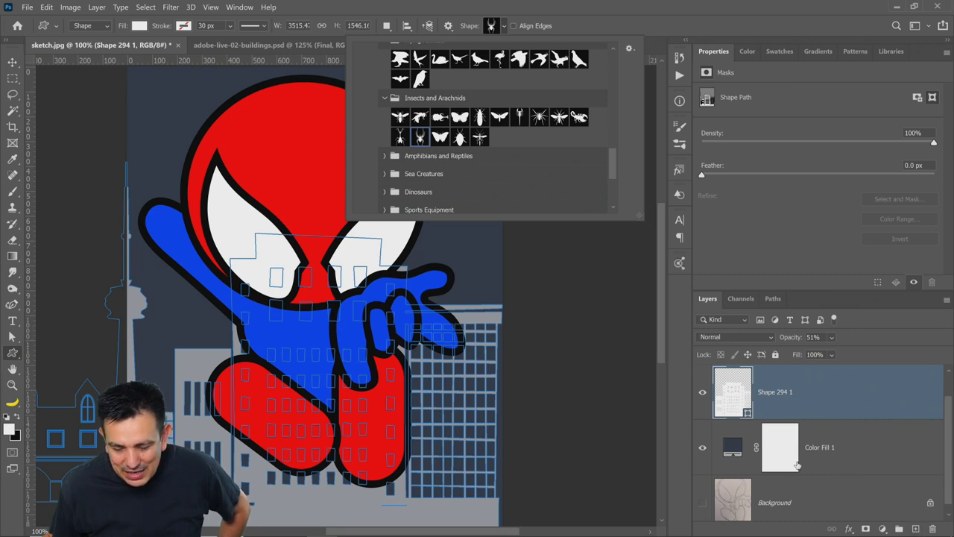
Draw a spider shape about 219 by 145 px over the torso, directly above the Color Fill 1 layer.
left_click(877, 454)
left_click_drag(248, 315, 323, 370)
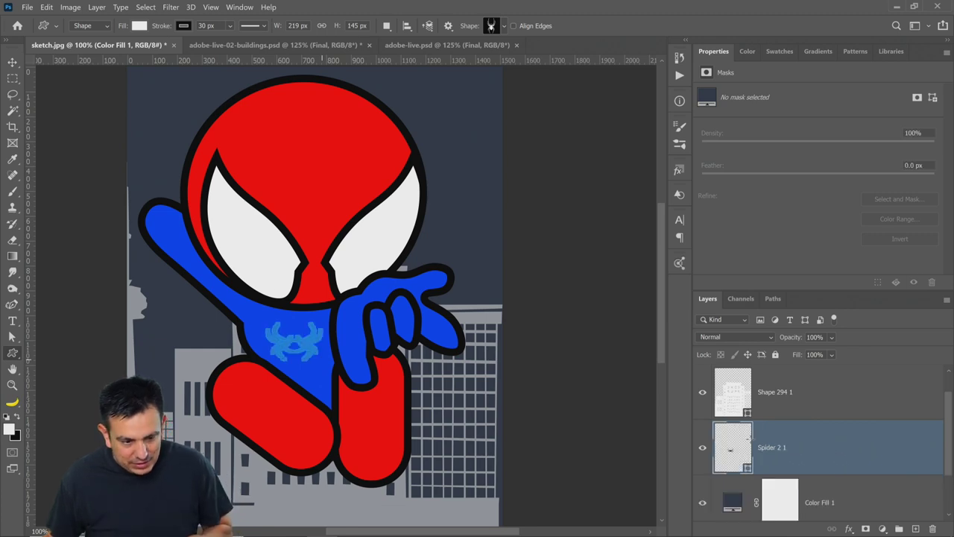
Move the spider shape layer to the top of the layer stack, above the Hand group.
left_click(97, 29)
left_click(26, 67)
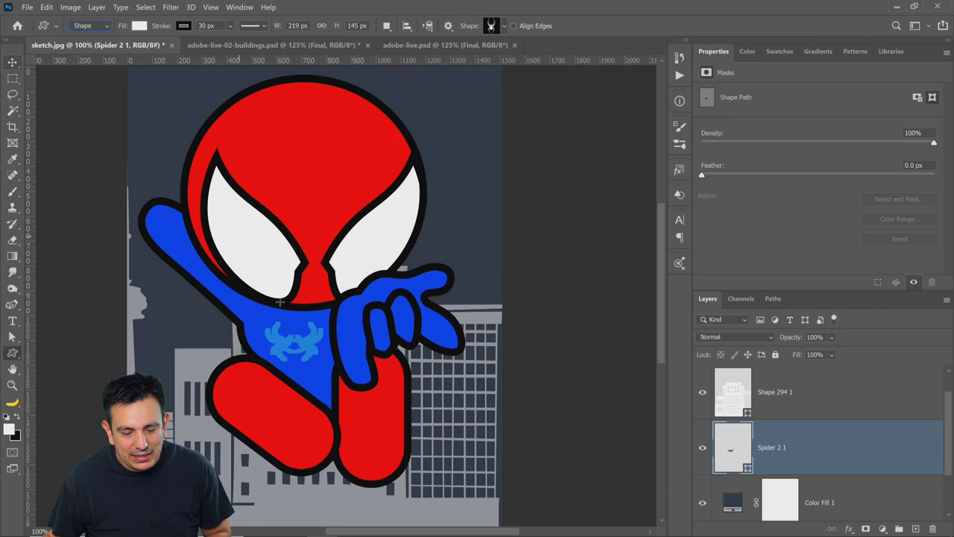
left_click(821, 415)
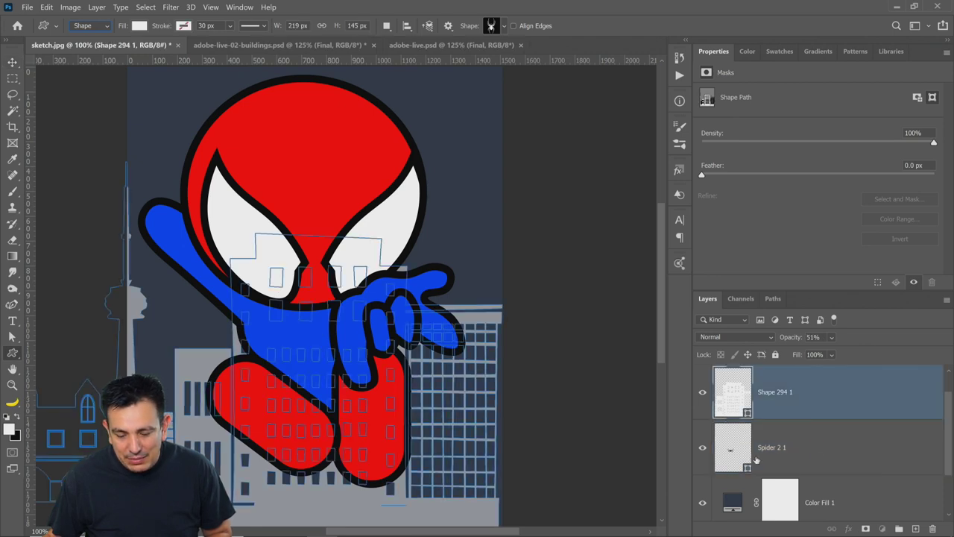
left_click(852, 466)
left_click_drag(732, 449, 743, 368)
Change the spider shape's fill color to black and switch to the Move tool.
double_click(738, 399)
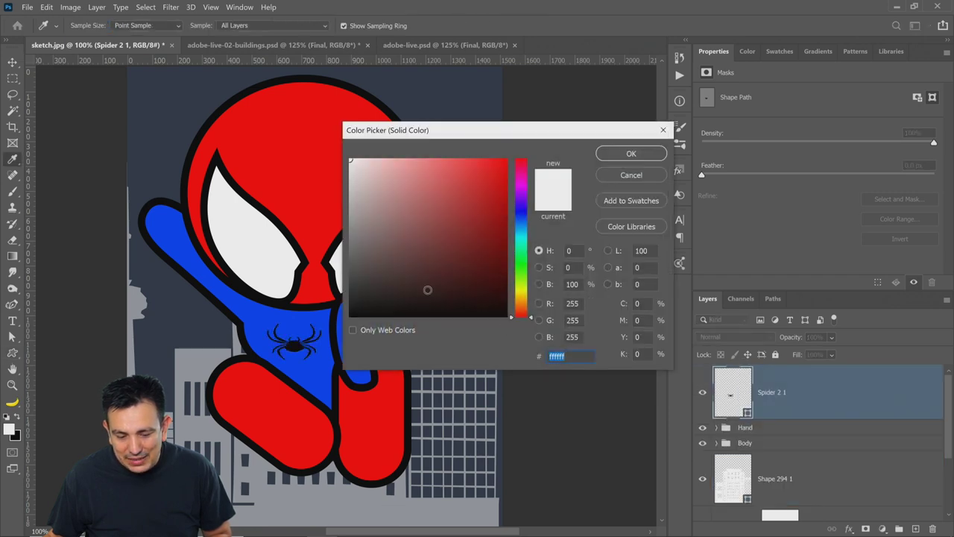
left_click(316, 339)
left_click(640, 155)
key("v")
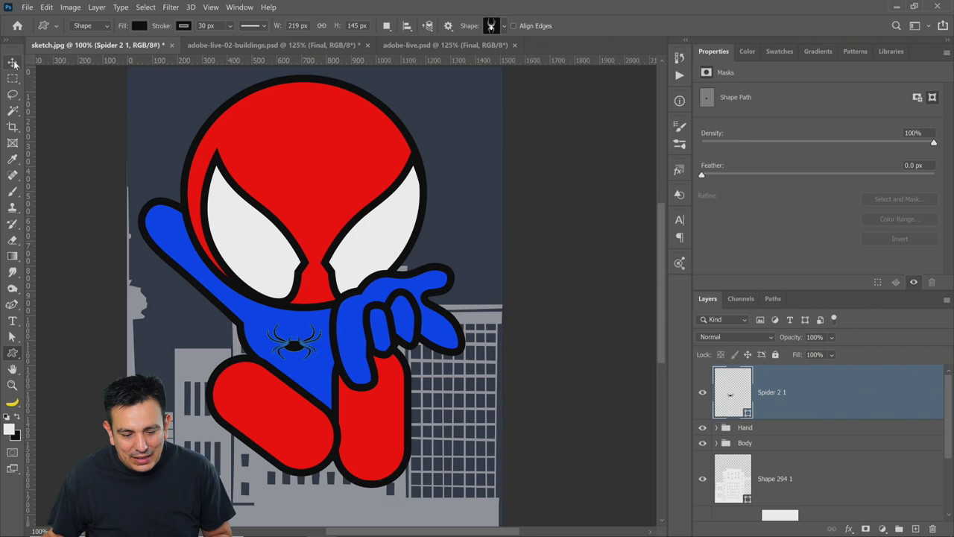
Scale the spider emblem proportionally to about 88.5% from its left side.
key("ctrl+t")
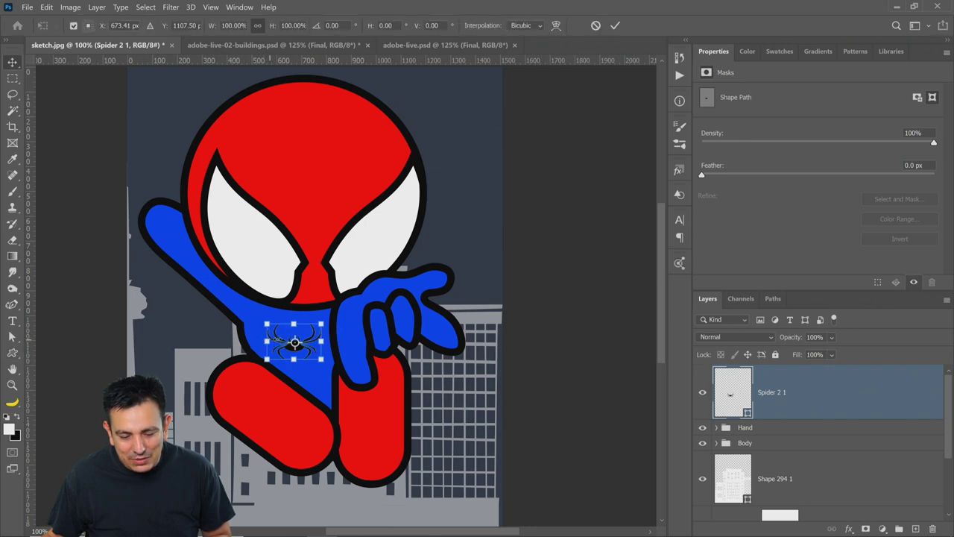
left_click_drag(273, 340, 267, 341)
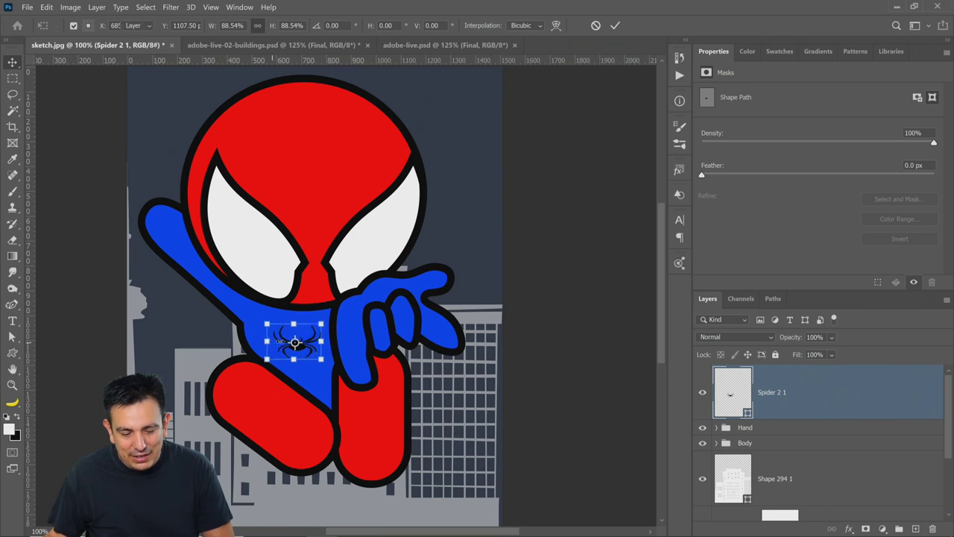
key("ctrl+z")
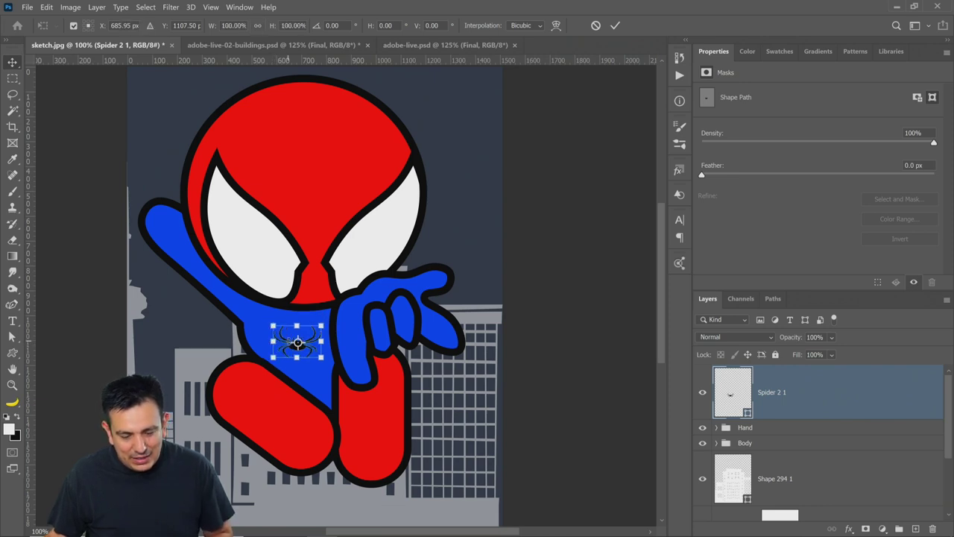
left_click_drag(297, 365, 268, 311)
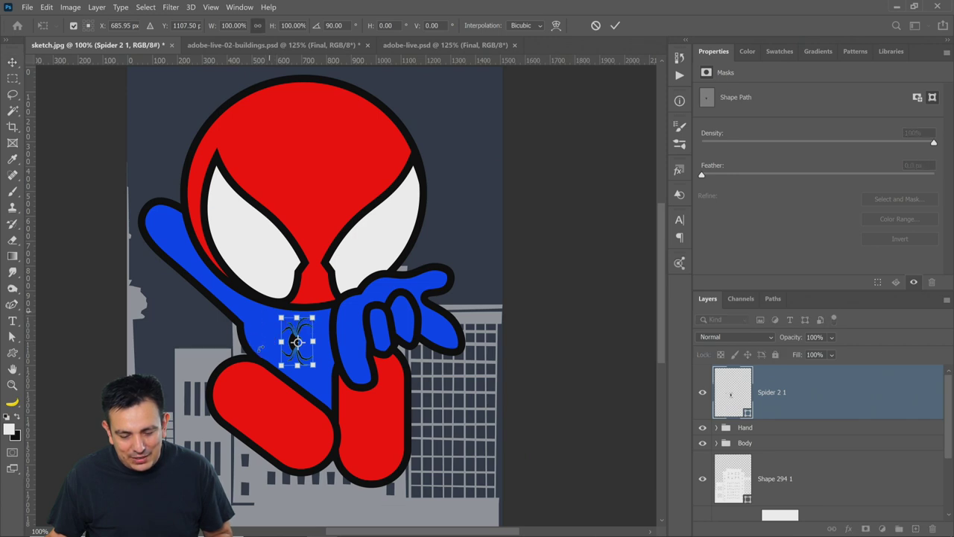
left_click_drag(258, 346, 259, 344)
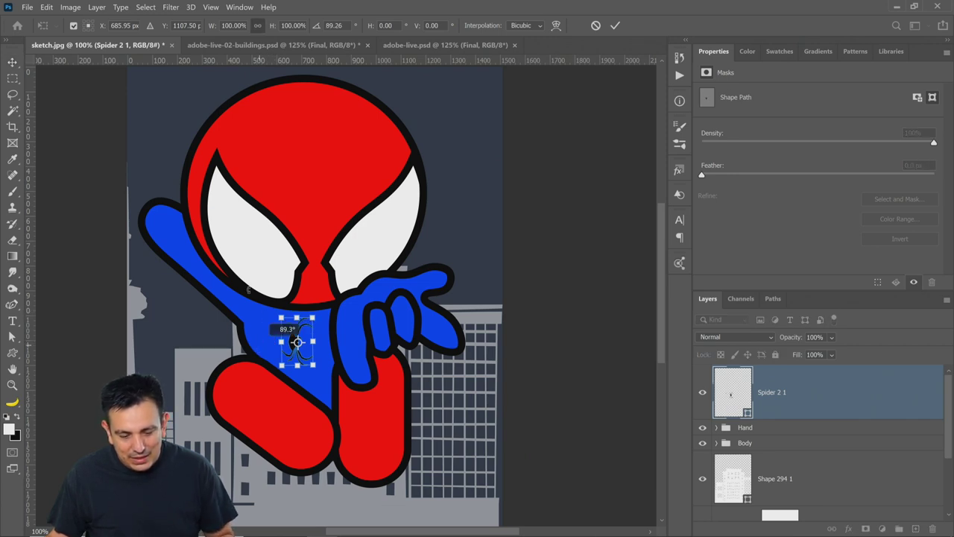
key("Escape")
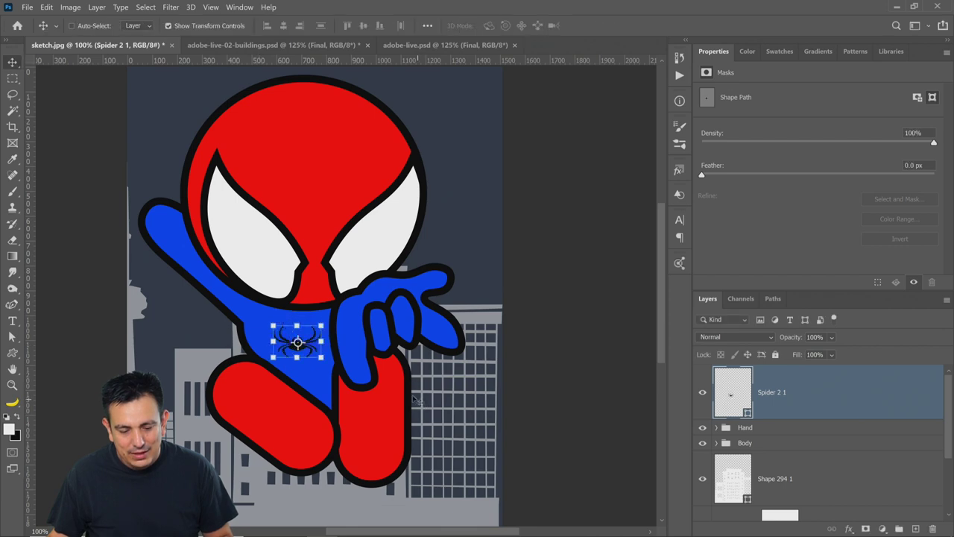
Shift the spider slightly toward the raised hand and enlarge it proportionally to about 139% from its upper-left corner.
left_click_drag(316, 357, 323, 359)
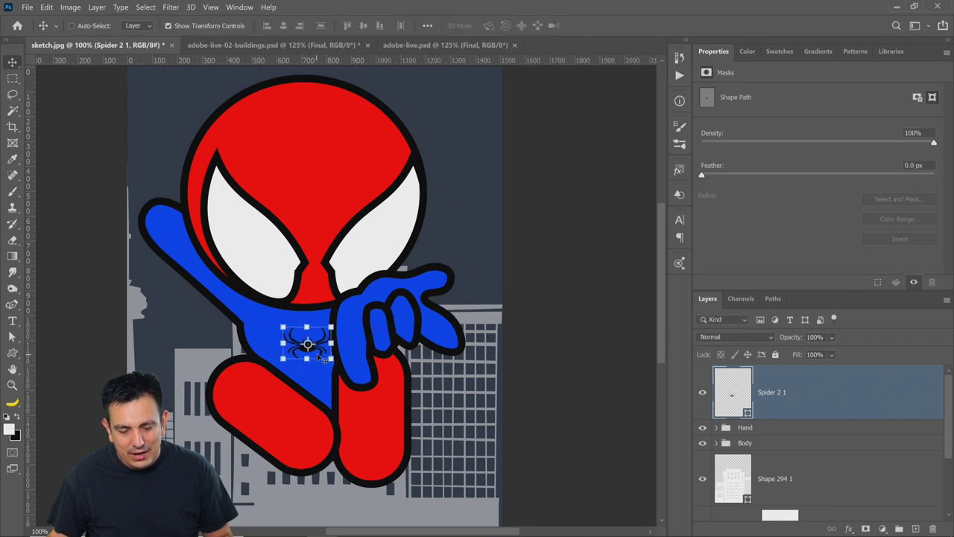
key("ctrl+t")
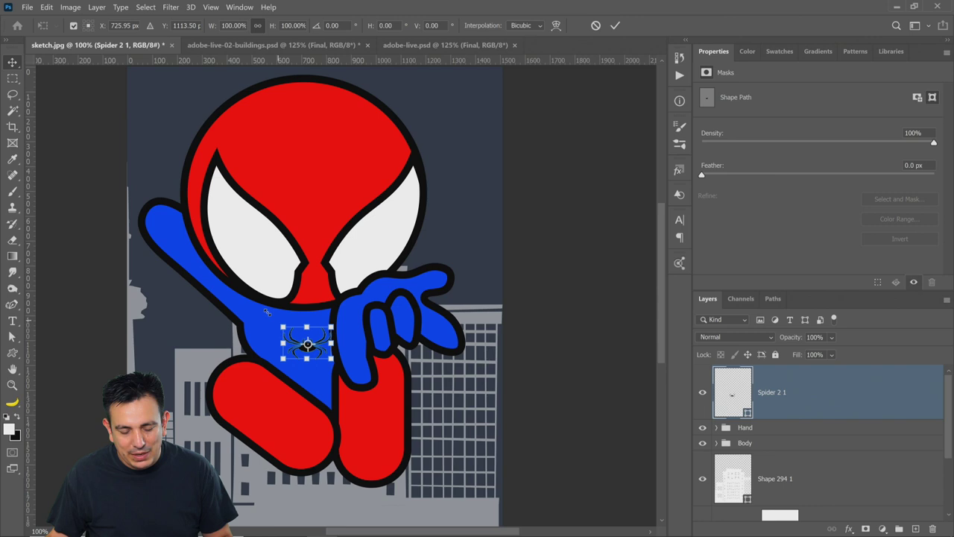
left_click_drag(282, 326, 264, 315)
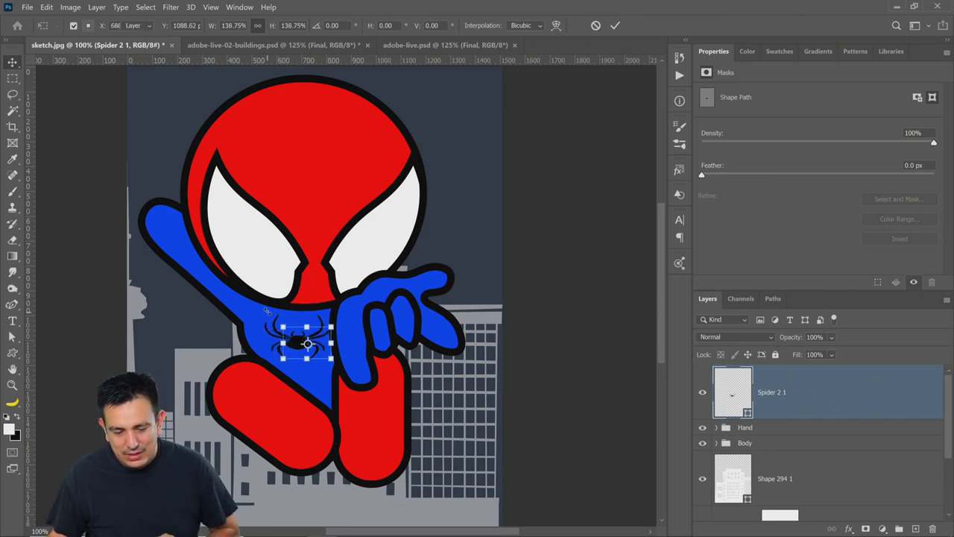
key("Return")
Stretch only the spider's height downward to about 122% and switch to the Rectangular Marquee tool.
key("ctrl+t")
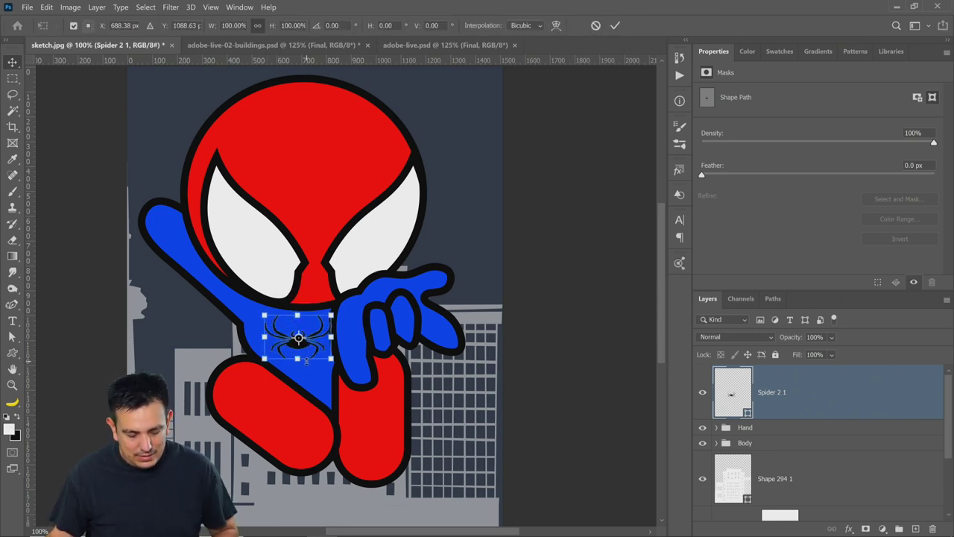
left_click_drag(305, 368, 305, 369)
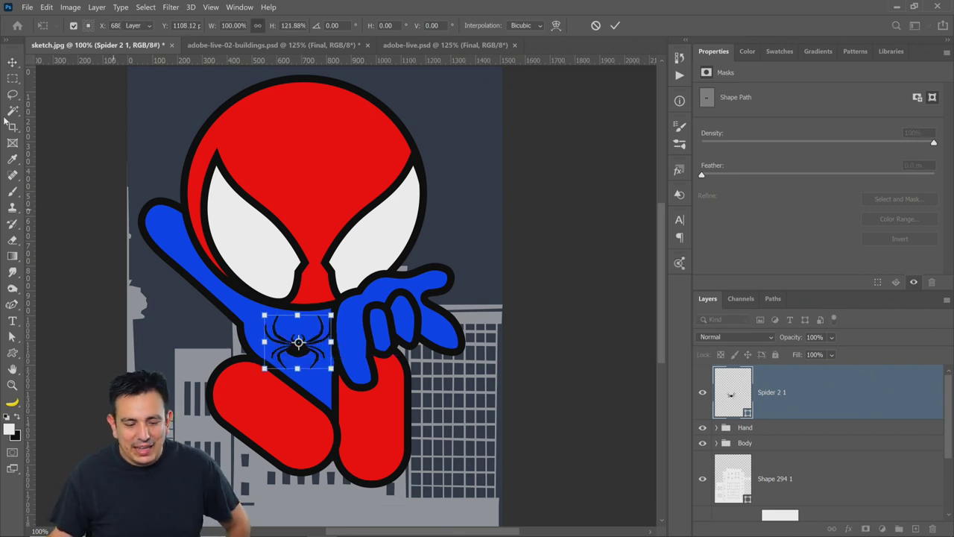
left_click(12, 78)
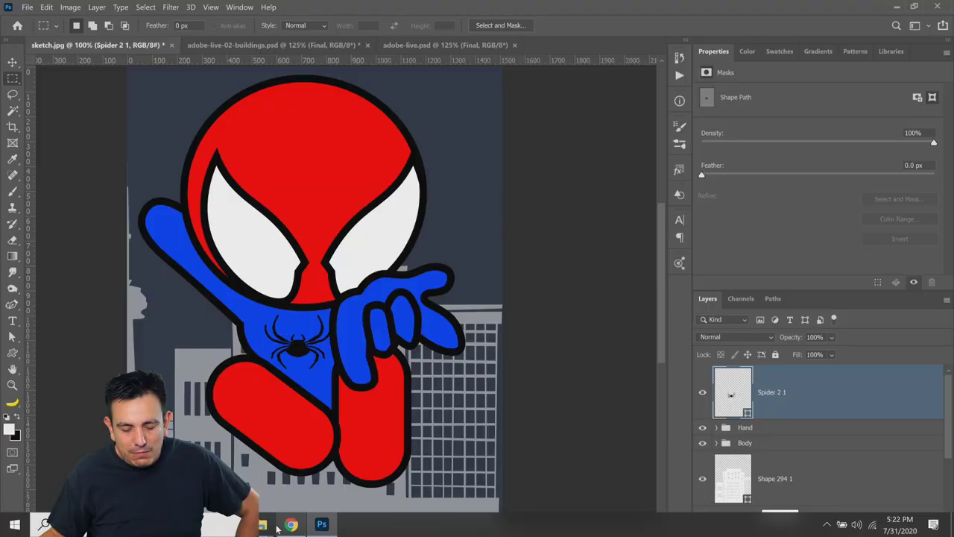
Switch to Chrome and bring up Behance's Photoshop Daily Creative Challenge page to review its title and "How does it work?" section.
left_click(291, 524)
left_click(191, 12)
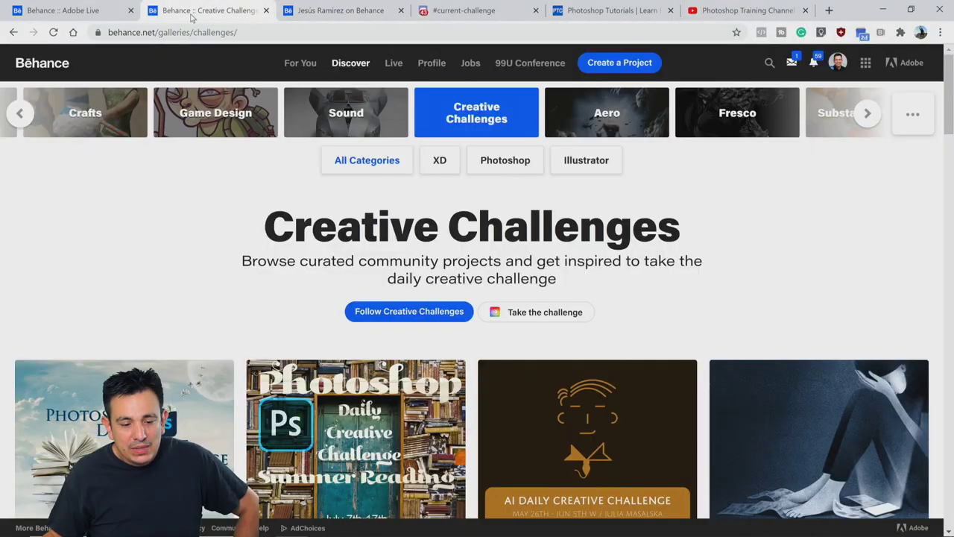
left_click(358, 13)
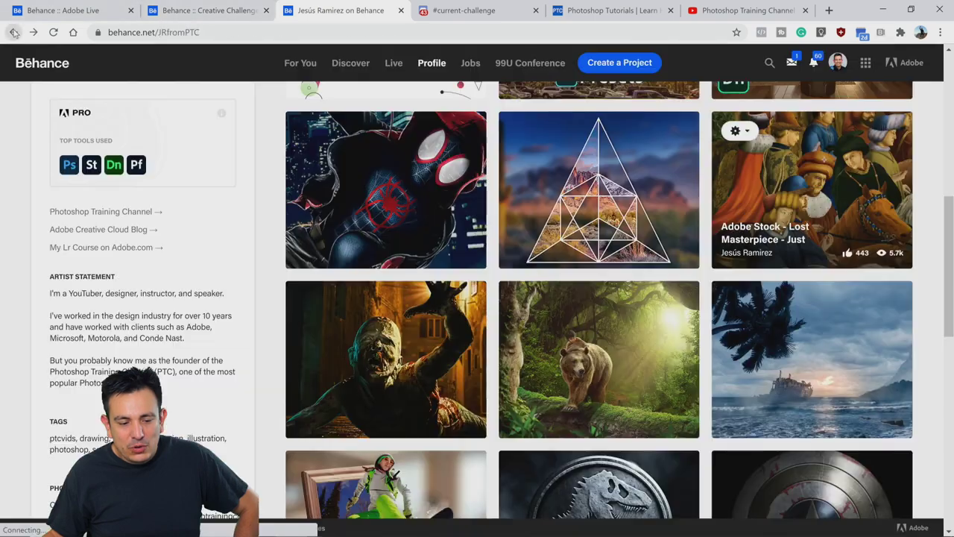
key("Escape")
left_click(13, 32)
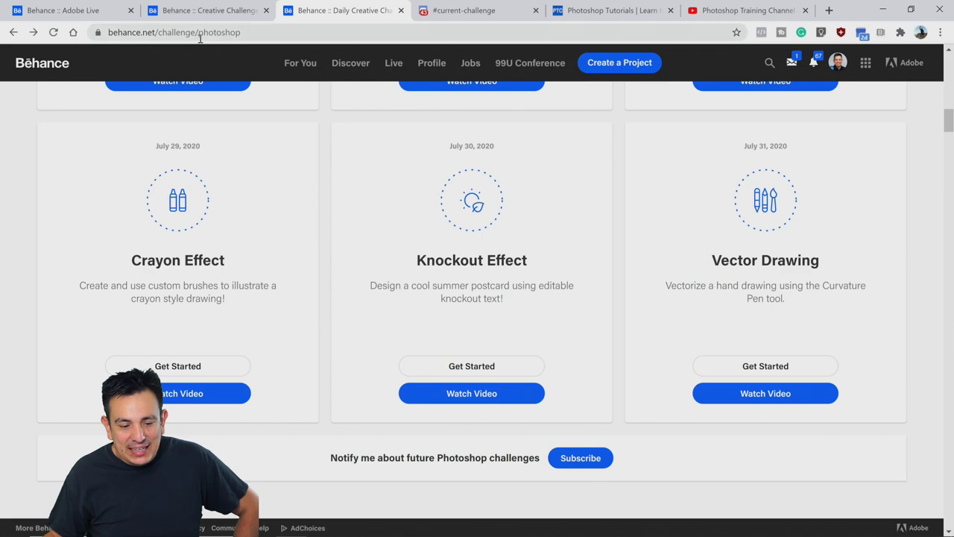
scroll(358, 312, "up", 5)
scroll(358, 311, "up", 11)
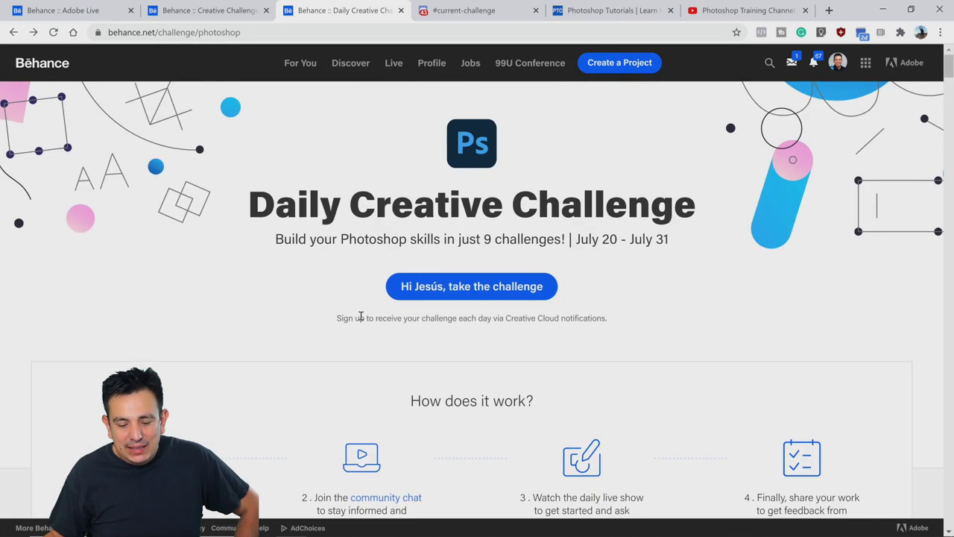
scroll(401, 380, "down", 2)
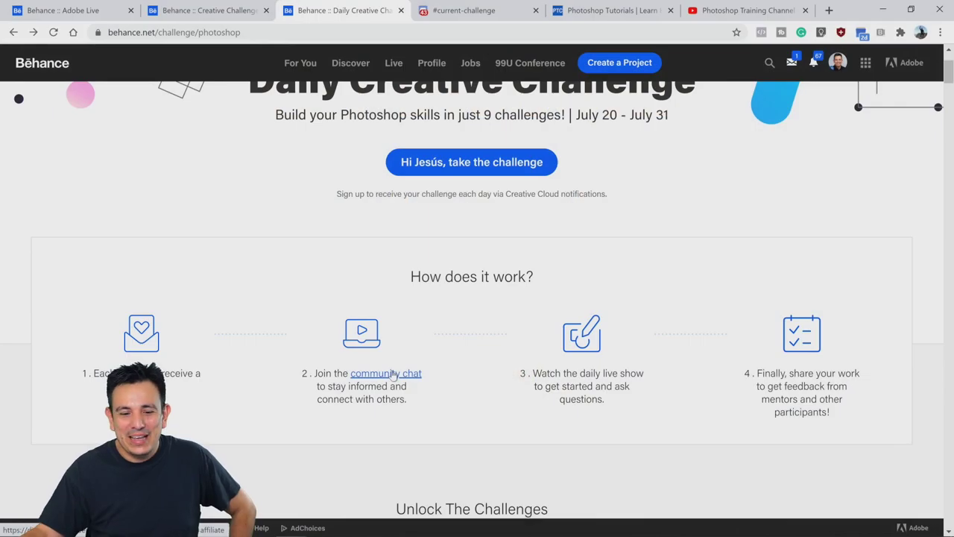
Open the Adobe Photoshop community chat on Discord and look through the submissions and mentor feedback in the current-challenge channel.
left_click(393, 374)
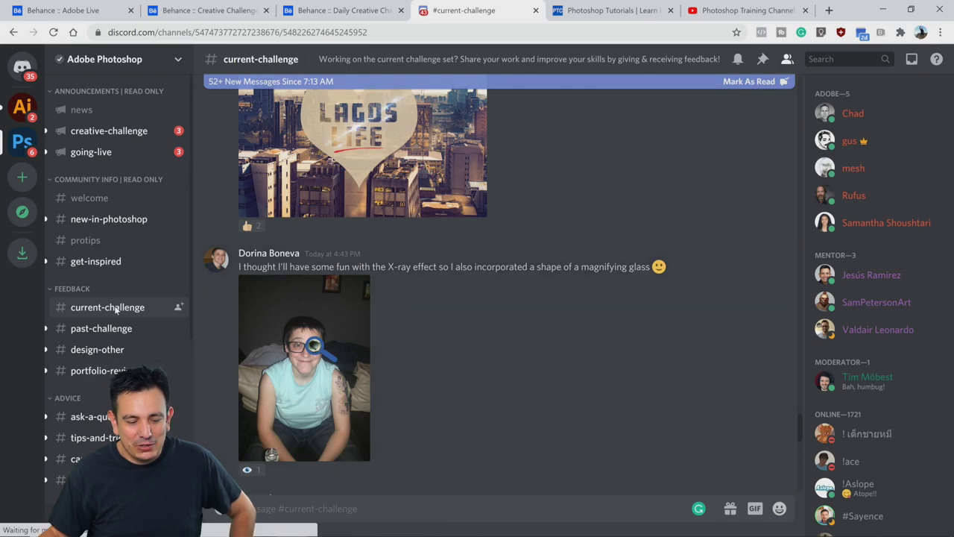
scroll(452, 369, "down", 10)
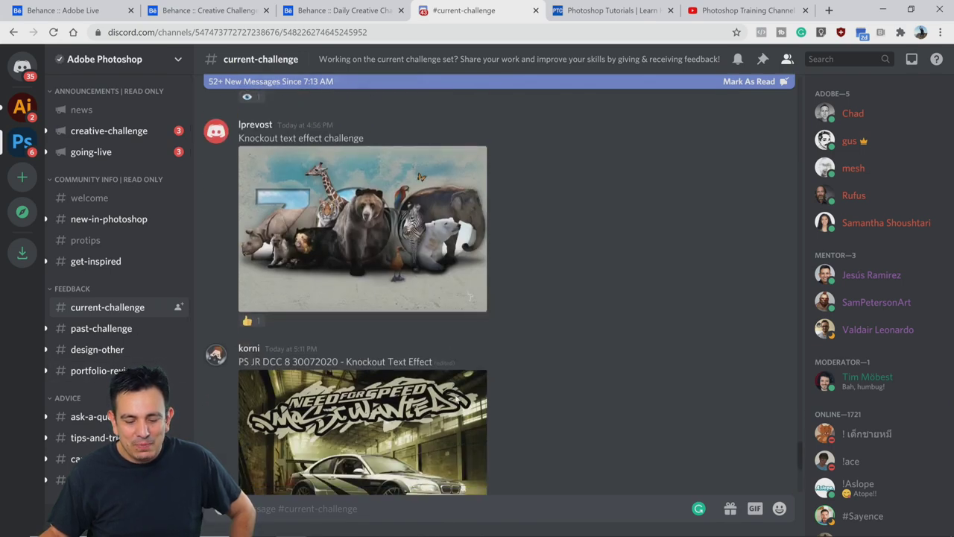
scroll(575, 405, "up", 15)
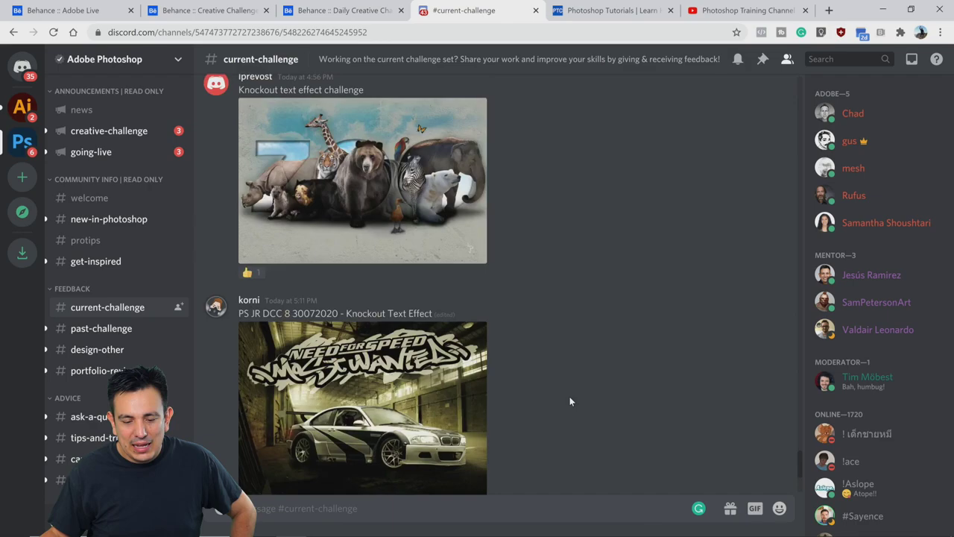
scroll(567, 401, "up", 15)
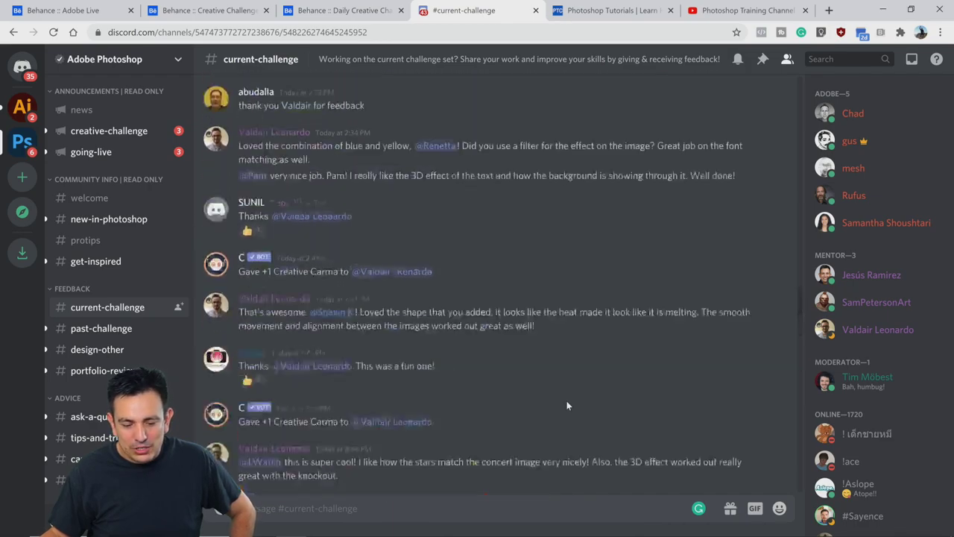
scroll(566, 402, "up", 15)
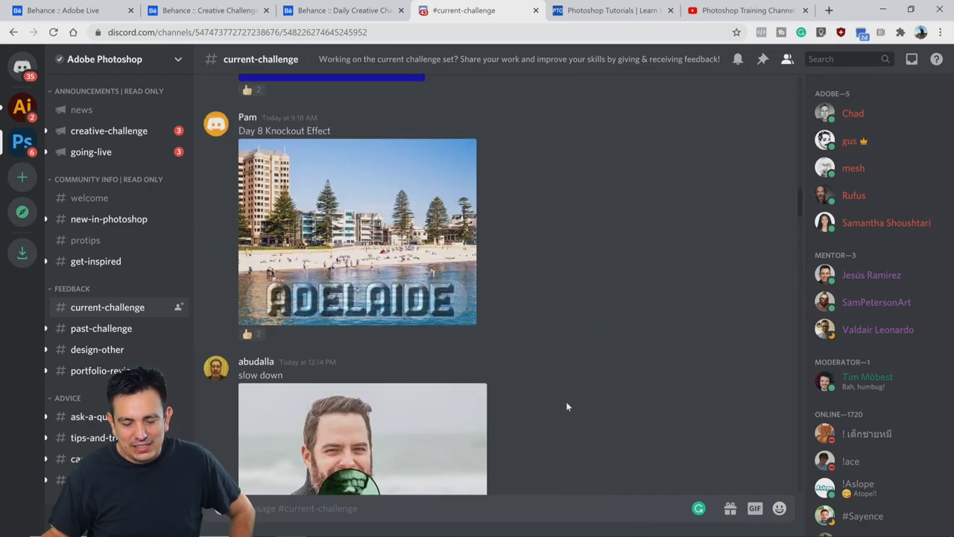
scroll(564, 400, "up", 15)
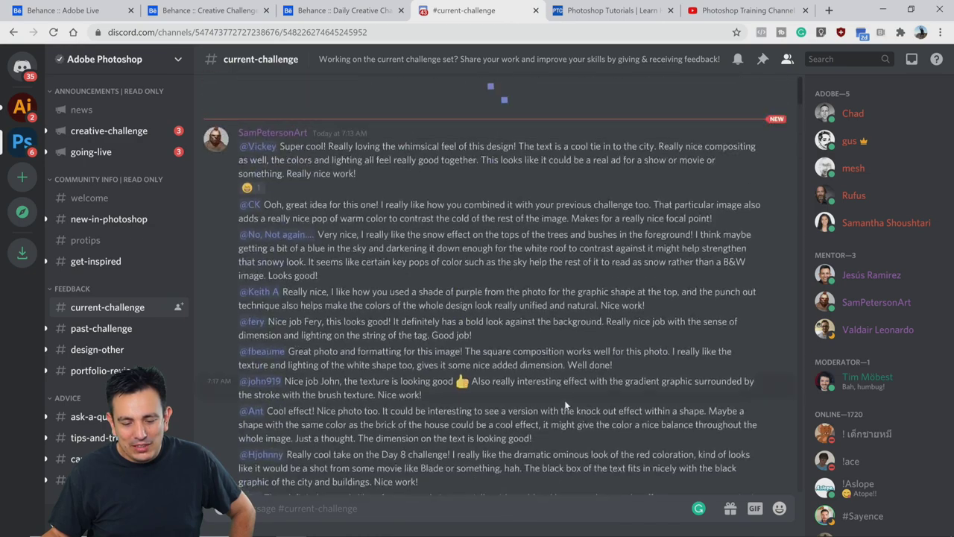
scroll(565, 402, "down", 15)
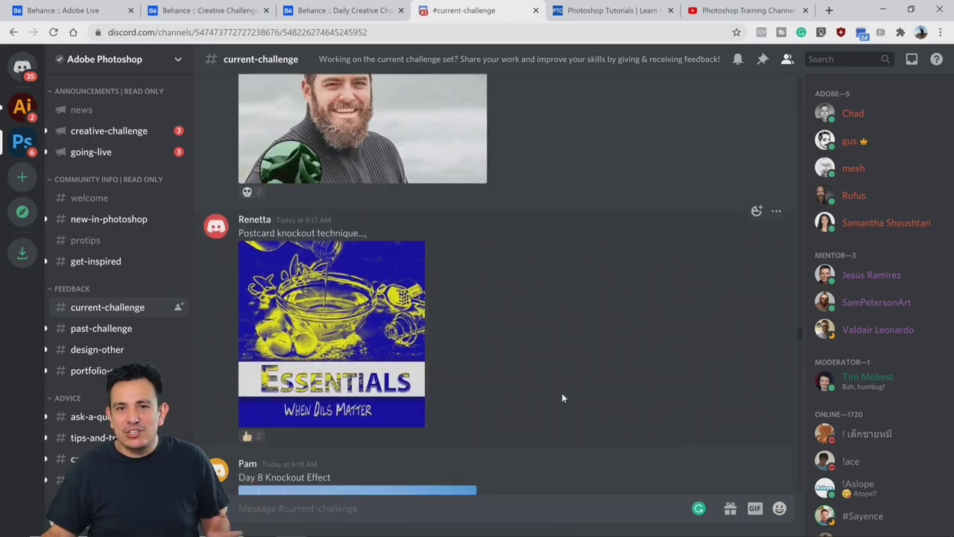
scroll(562, 393, "down", 12)
scroll(556, 396, "down", 15)
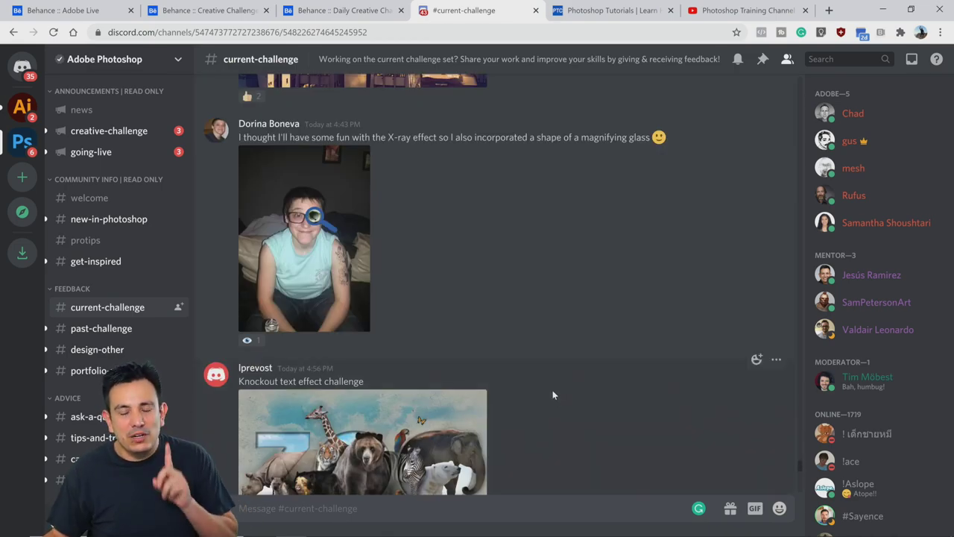
Review the header of the Daily Creative Challenge page and Behance's Creative Challenges gallery.
left_click(333, 10)
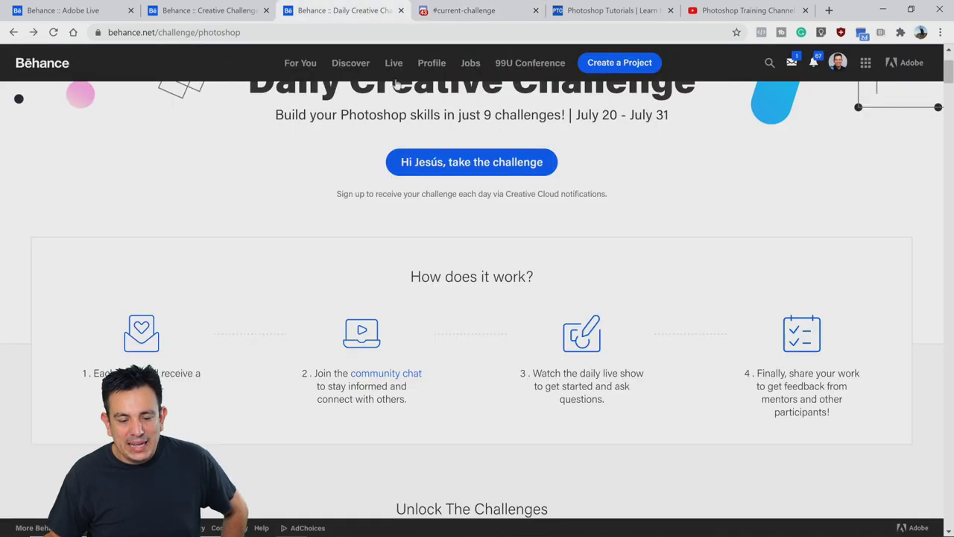
scroll(512, 366, "up", 2)
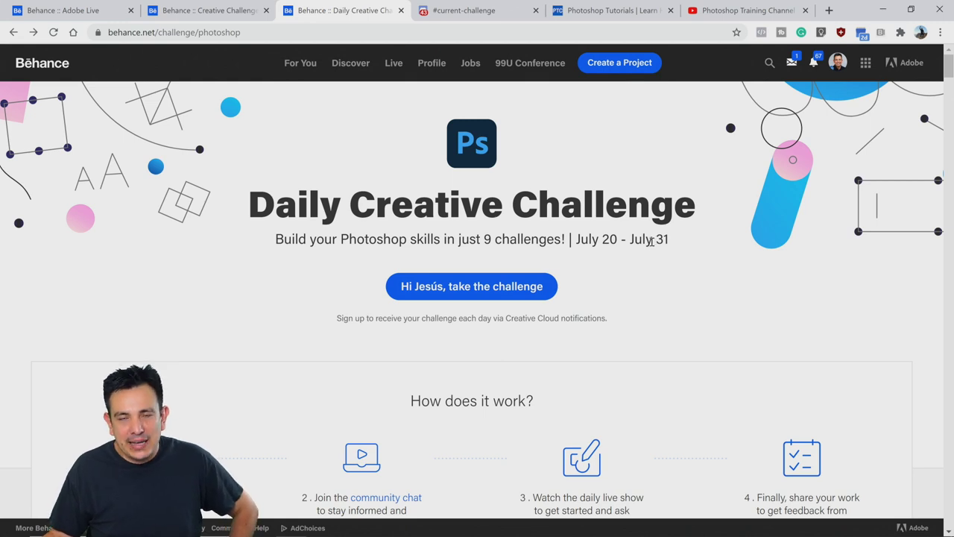
left_click(231, 18)
scroll(151, 273, "down", 1)
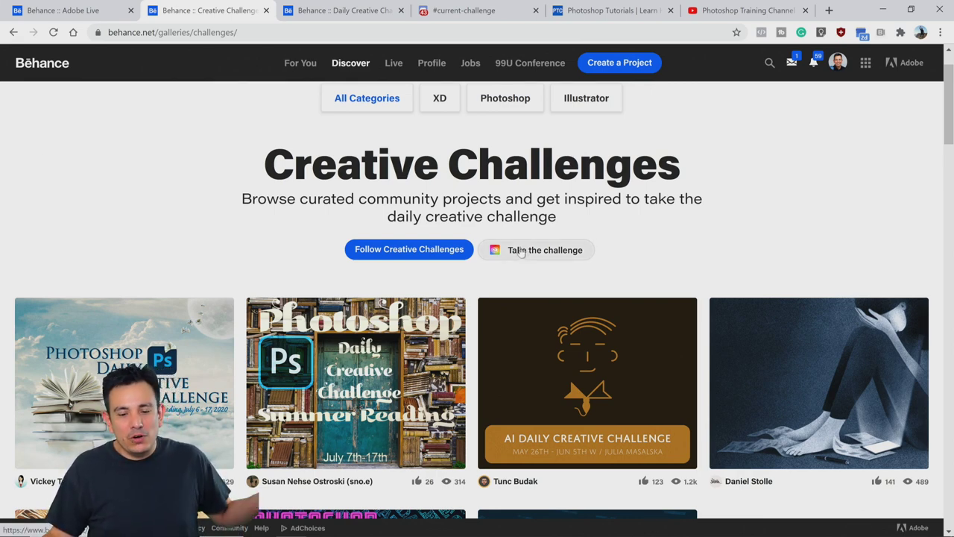
View the Photoshop Training Channel's YouTube page, pause its featured video and look at the uploads.
left_click(776, 6)
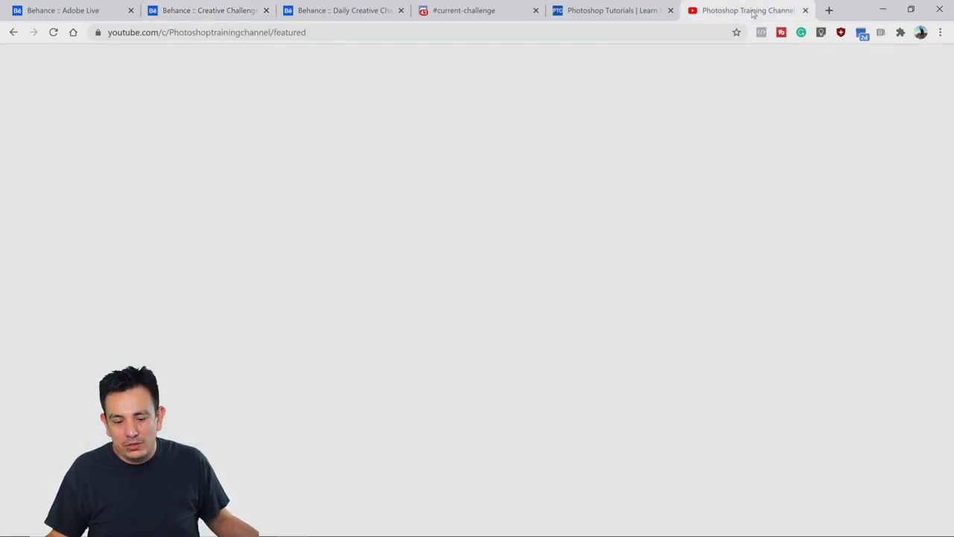
left_click(237, 454)
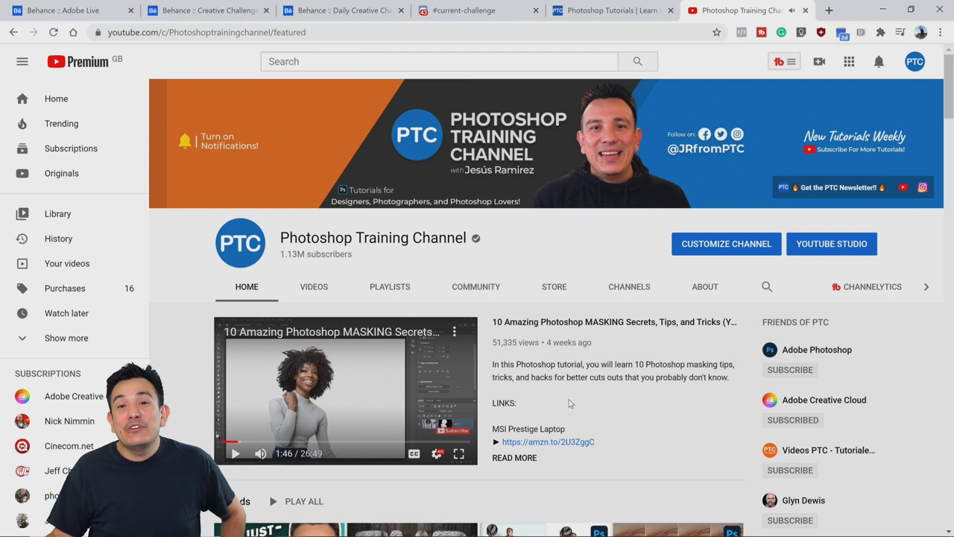
scroll(569, 399, "down", 1)
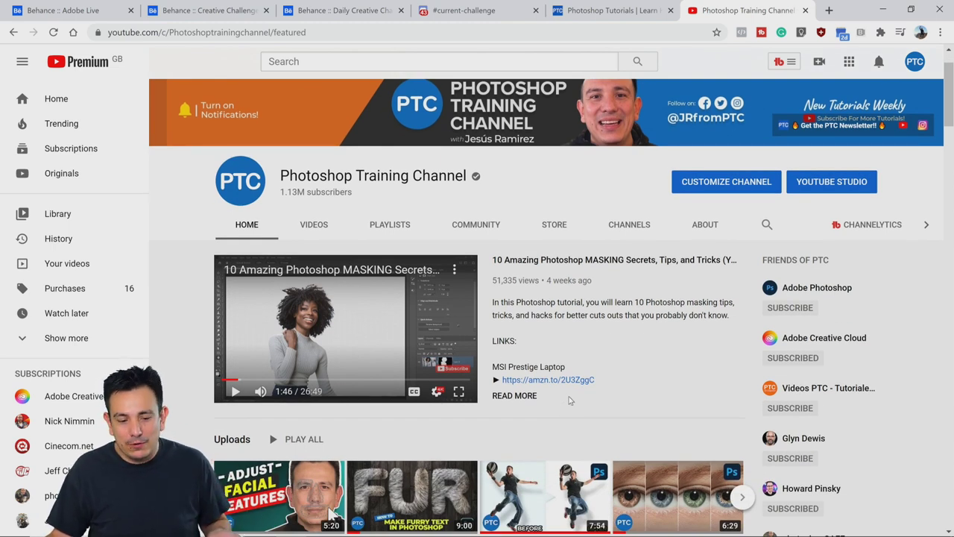
Return to the Daily Creative Challenge page and open the signed-in account's Behance profile.
left_click(346, 10)
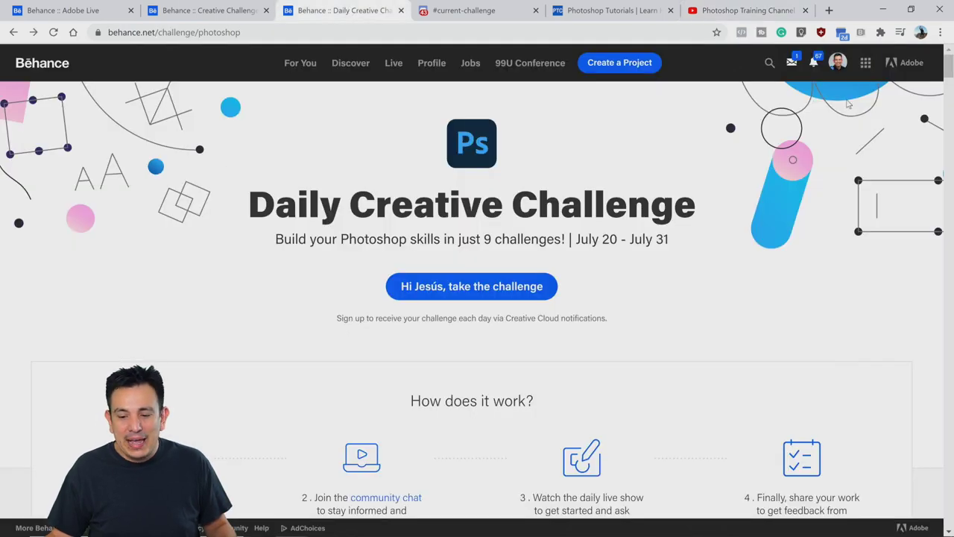
left_click(838, 62)
left_click(705, 164)
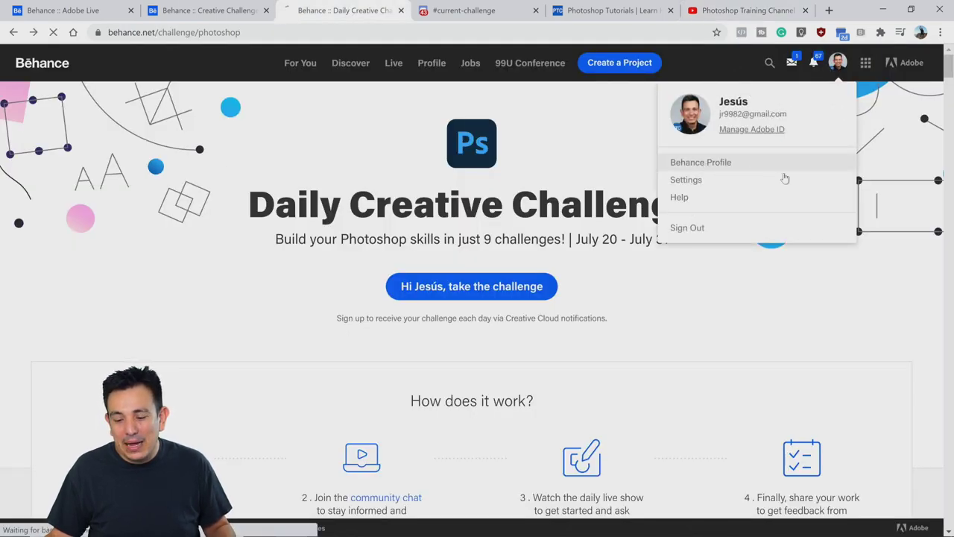